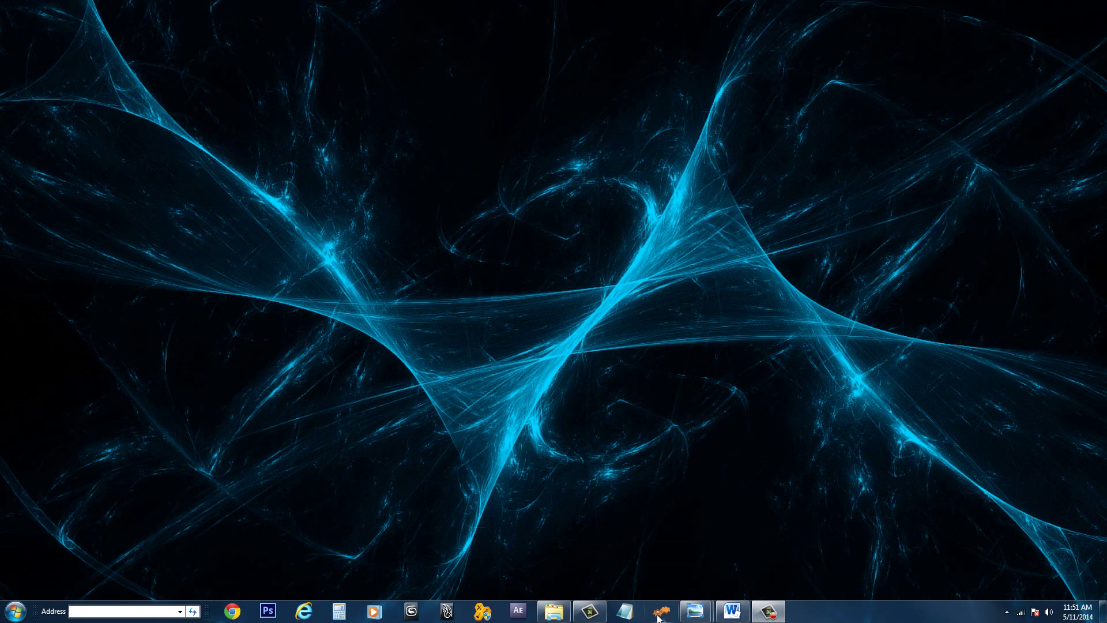
# - Launch SimLab Composer, create an empty scene with the House model, and orbit around it
pyautogui.click(661, 612)
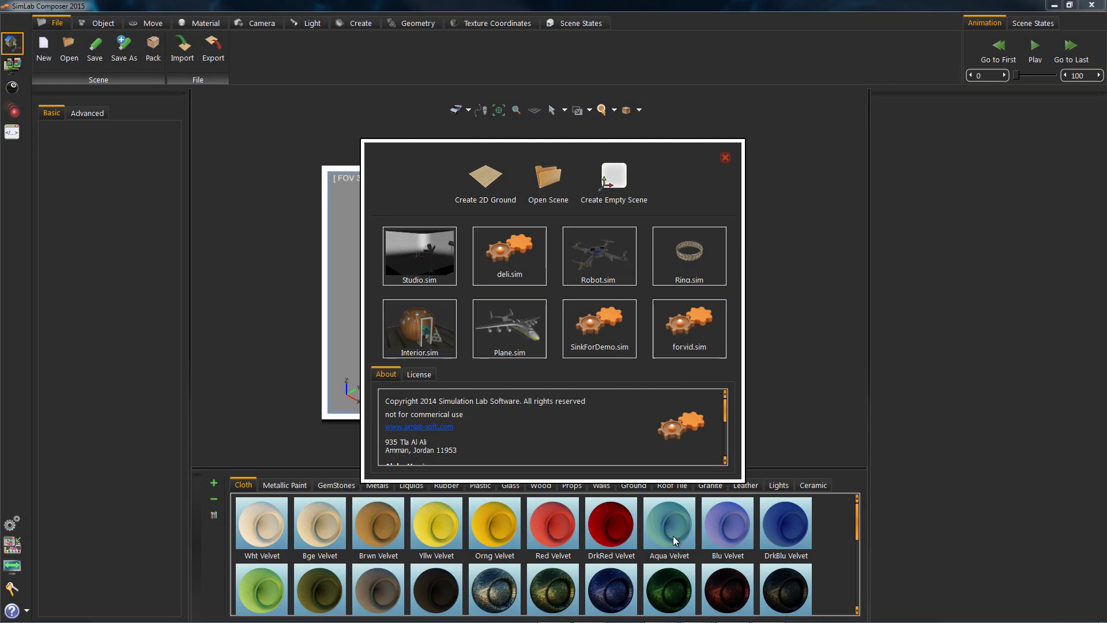
pyautogui.click(619, 183)
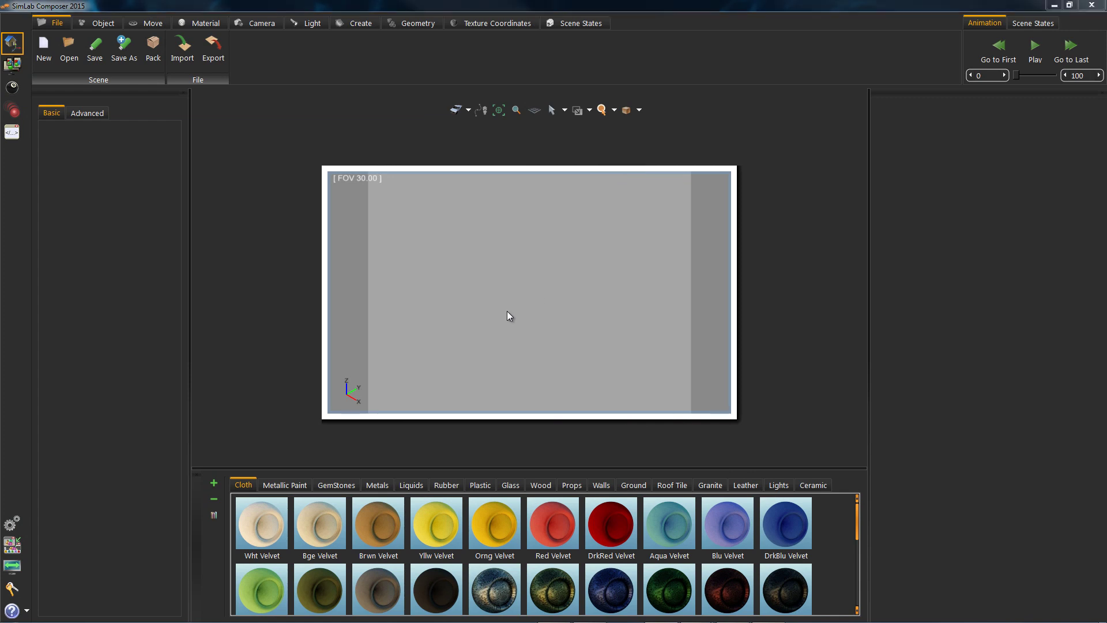
pyautogui.hotkey('alt', 'Tab')
pyautogui.hotkey('alt', 'Tab')
pyautogui.press('Escape')
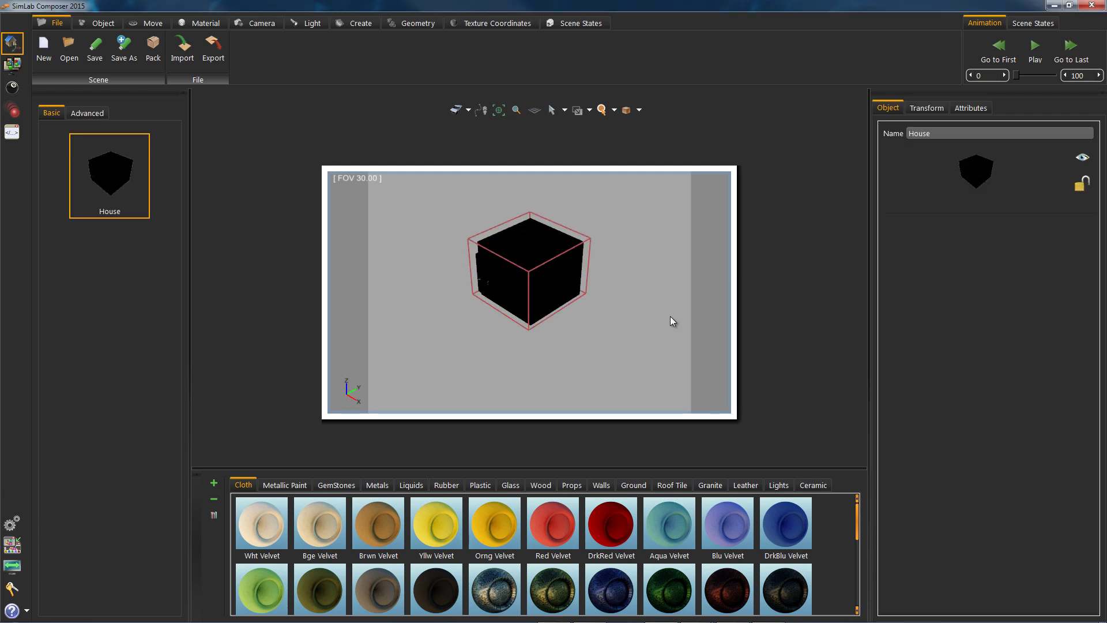
pyautogui.scroll(5, 538, 279)
pyautogui.scroll(-3, 523, 313)
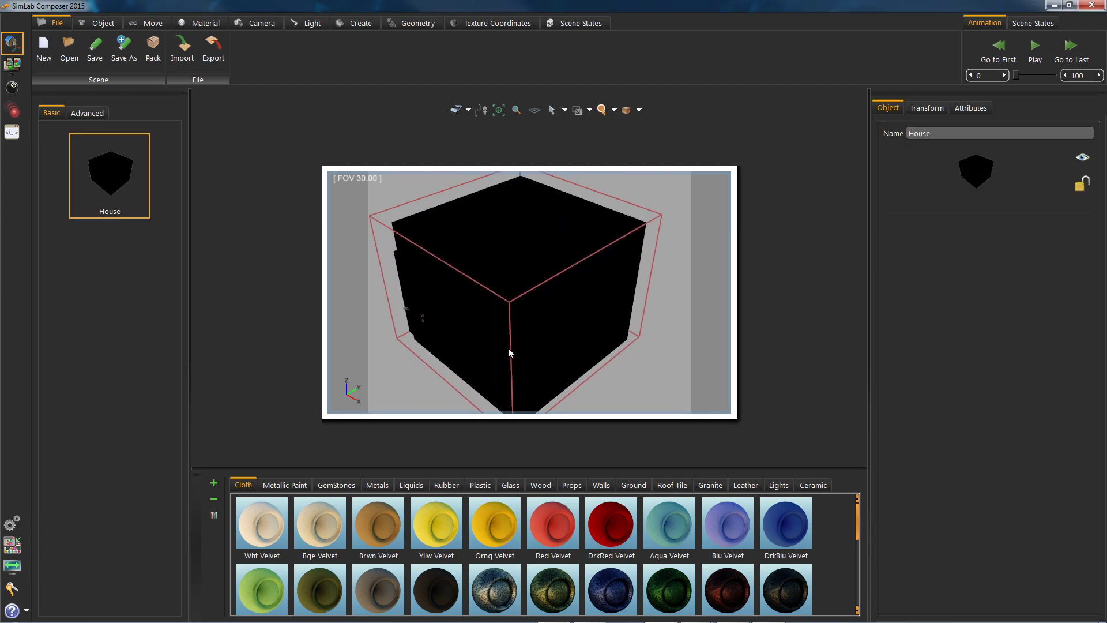
pyautogui.moveTo(548, 330); pyautogui.dragTo(547, 301)
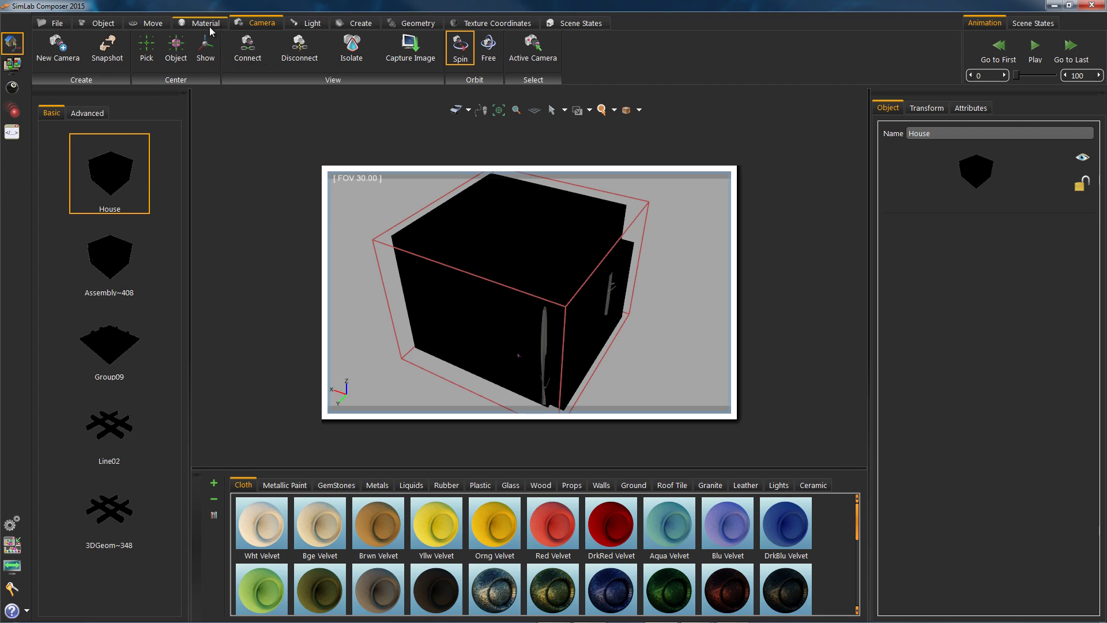
# - Open the Scene Materials list as small thumbnails and select every house material
pyautogui.click(207, 24)
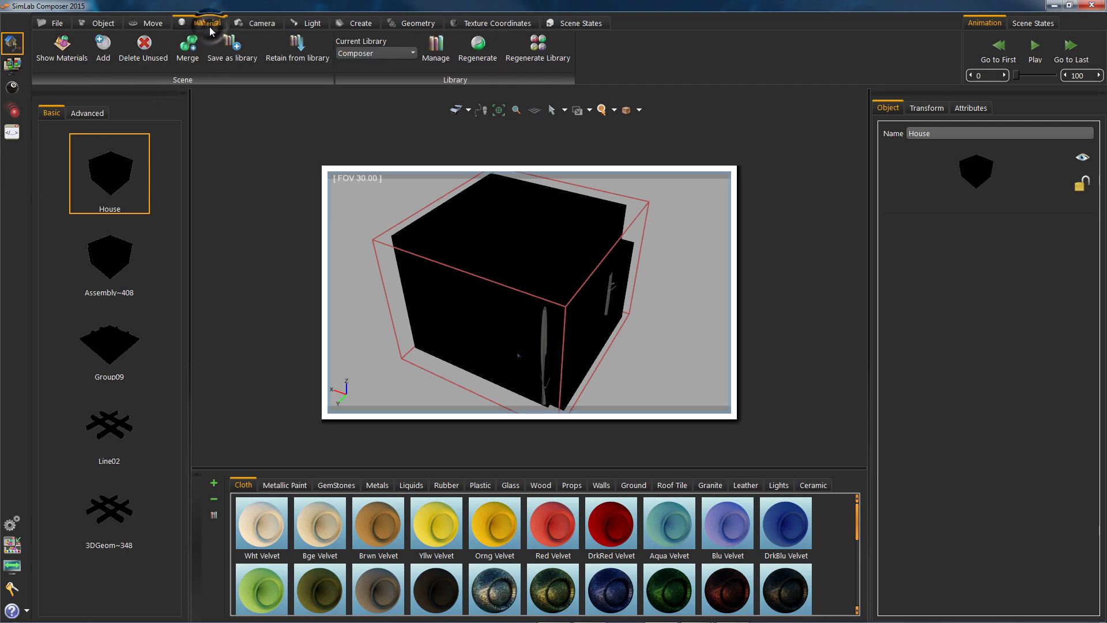
pyautogui.click(69, 58)
pyautogui.moveTo(144, 29); pyautogui.dragTo(966, 137)
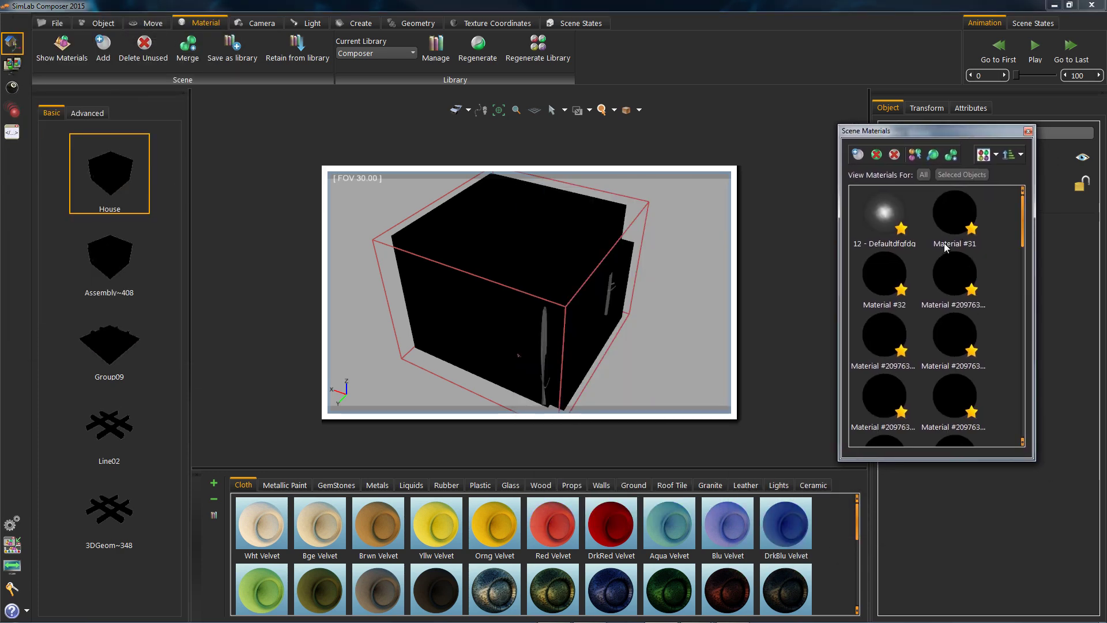
pyautogui.click(987, 155)
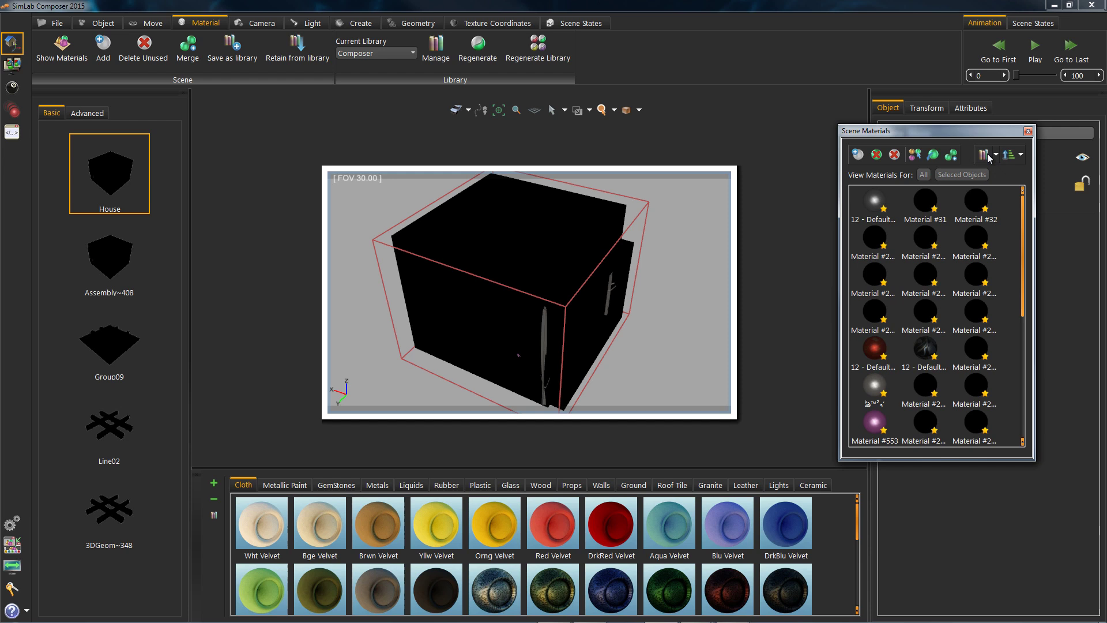
pyautogui.click(1004, 194)
pyautogui.moveTo(1006, 197); pyautogui.dragTo(854, 460)
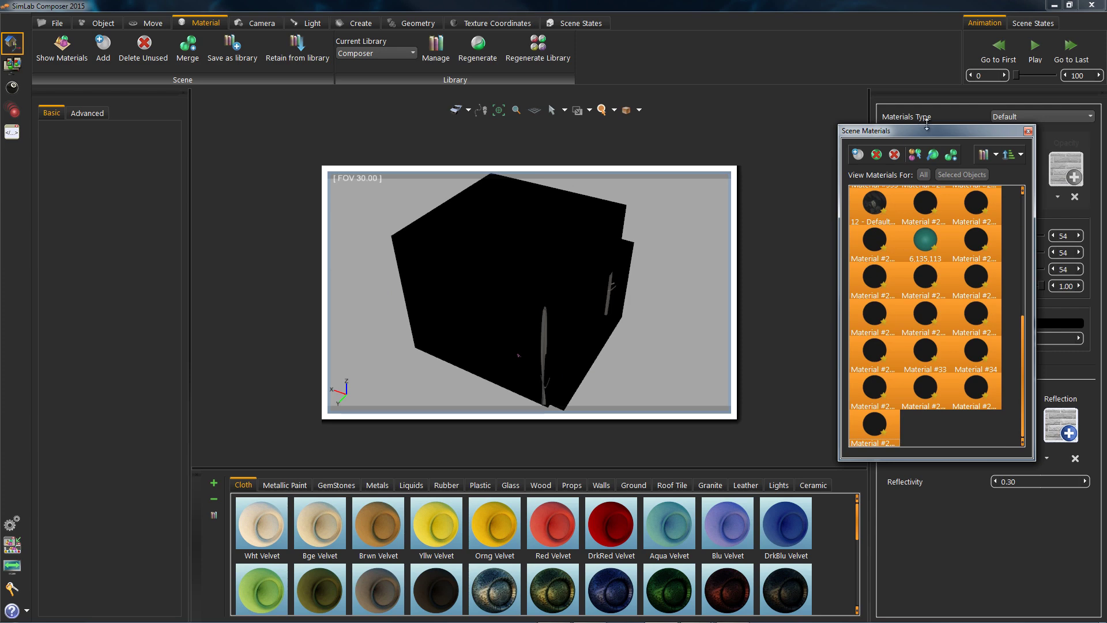
pyautogui.moveTo(926, 125); pyautogui.dragTo(229, 156)
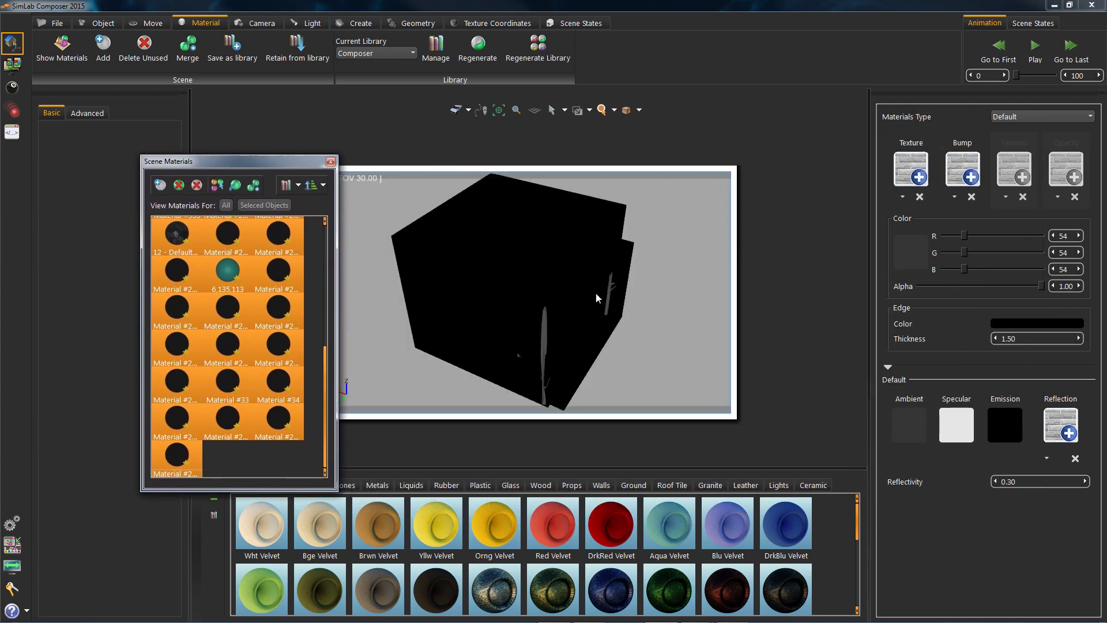
# - Change the type of all selected scene materials to Plastic
pyautogui.click(1076, 117)
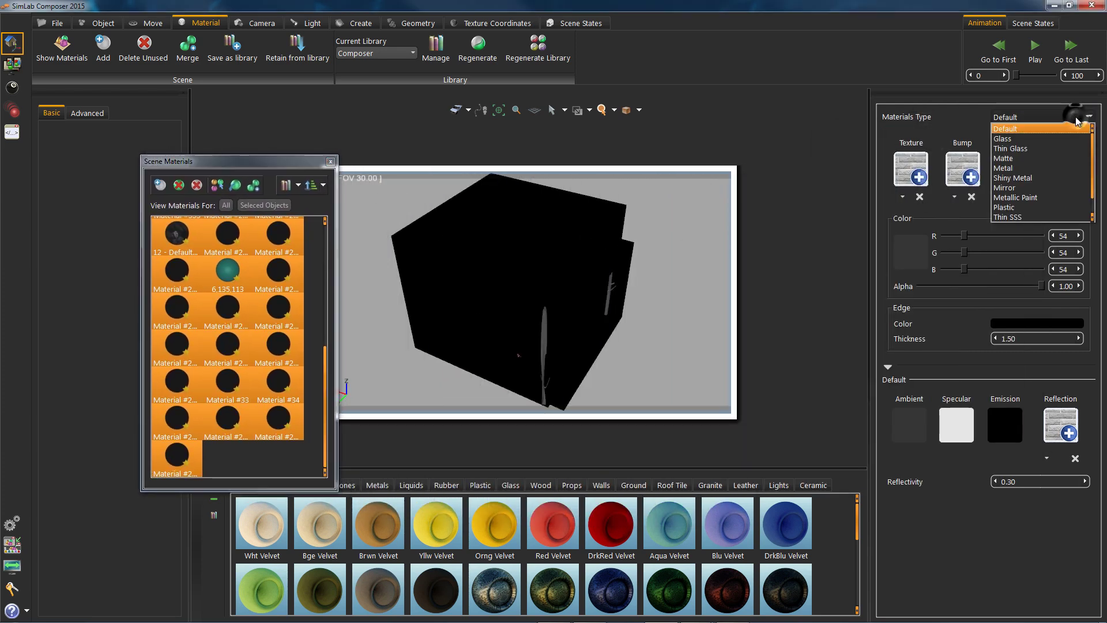
pyautogui.click(1019, 206)
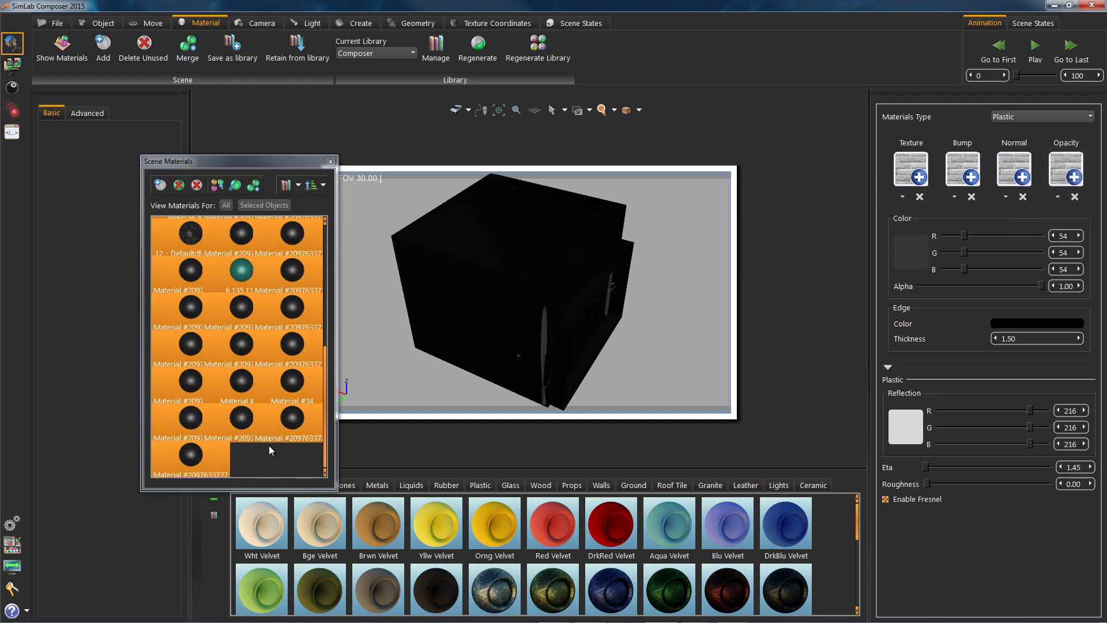
pyautogui.moveTo(595, 350); pyautogui.dragTo(345, 295)
pyautogui.moveTo(291, 172); pyautogui.dragTo(230, 167)
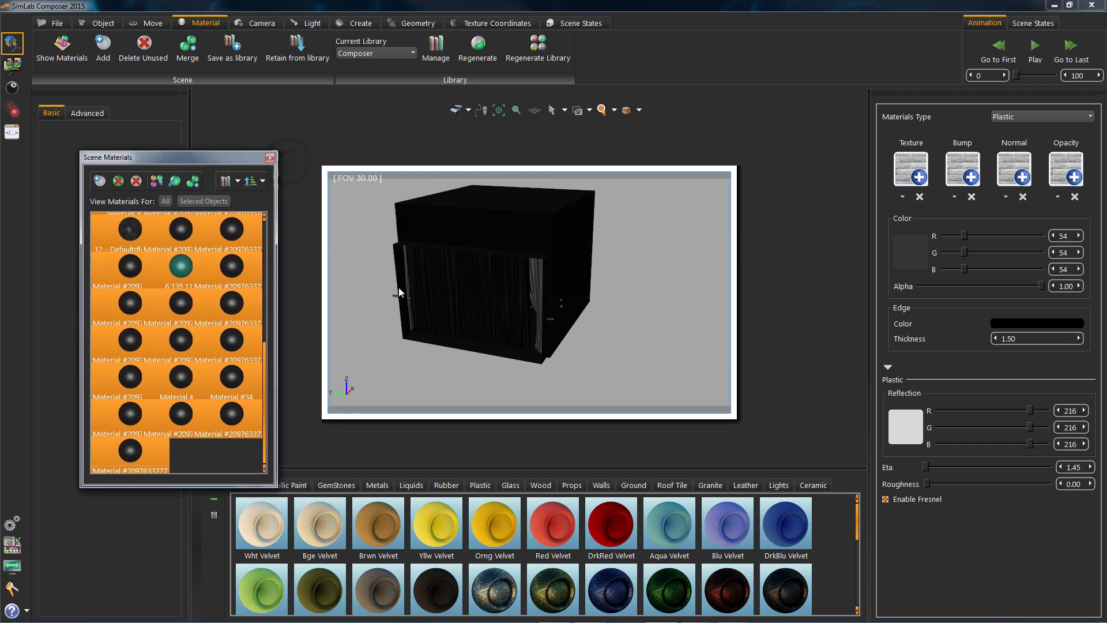
# - Hide the house's outer wall and bring the view into the dining room toward the table
pyautogui.click(363, 196)
pyautogui.moveTo(342, 223); pyautogui.dragTo(732, 237)
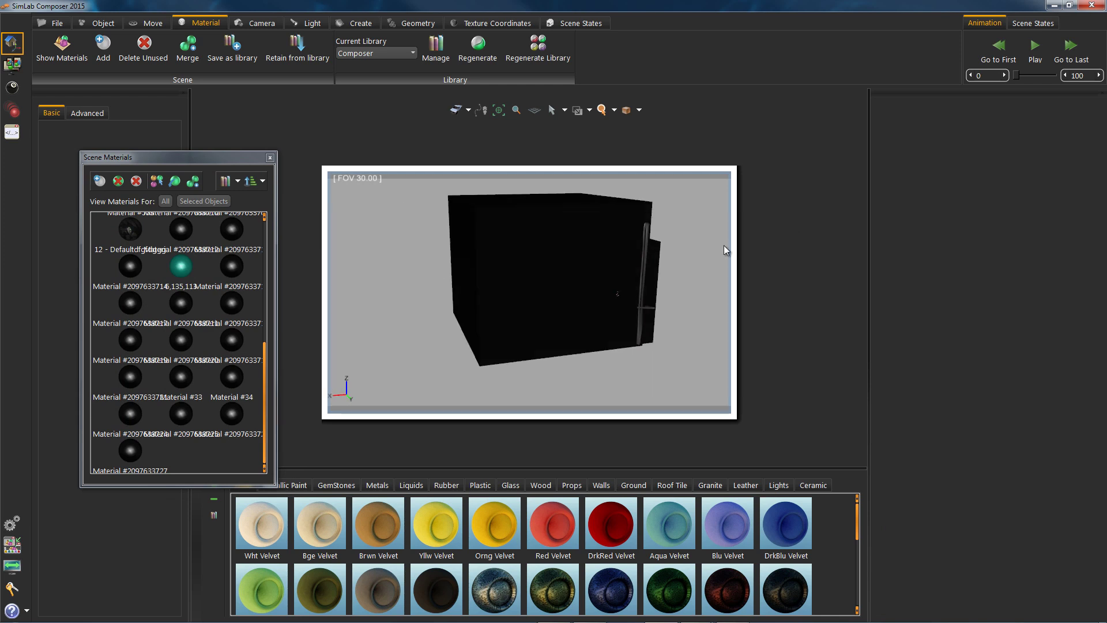
pyautogui.click(545, 292)
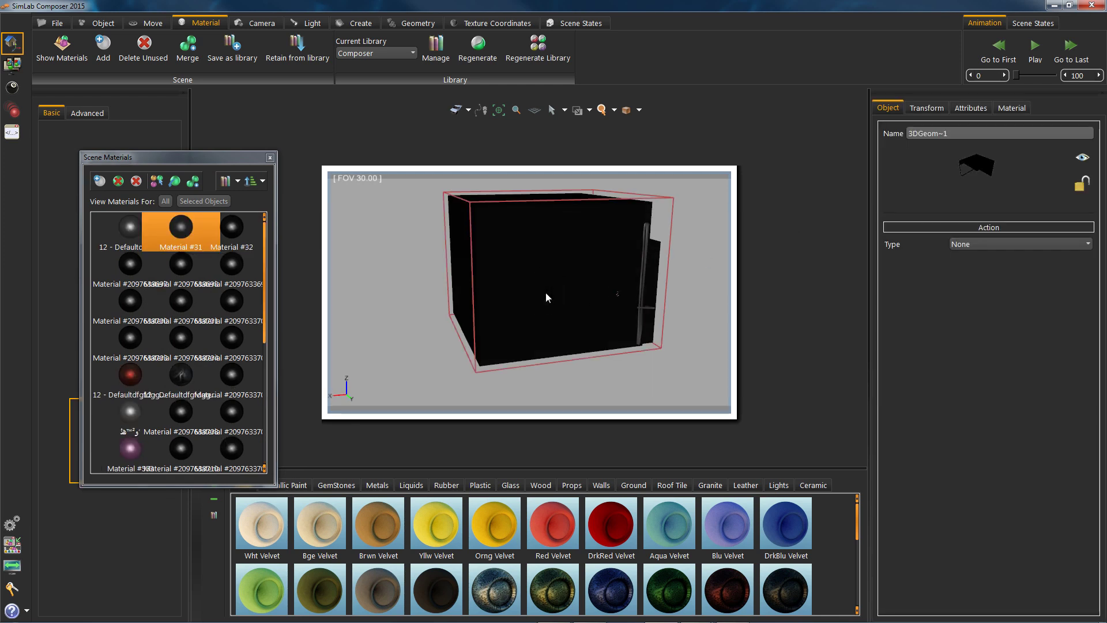
pyautogui.moveTo(545, 292)
pyautogui.mouseDown()
pyautogui.moveTo(475, 305)
pyautogui.moveTo(780, 264)
pyautogui.moveTo(813, 299)
pyautogui.mouseUp()
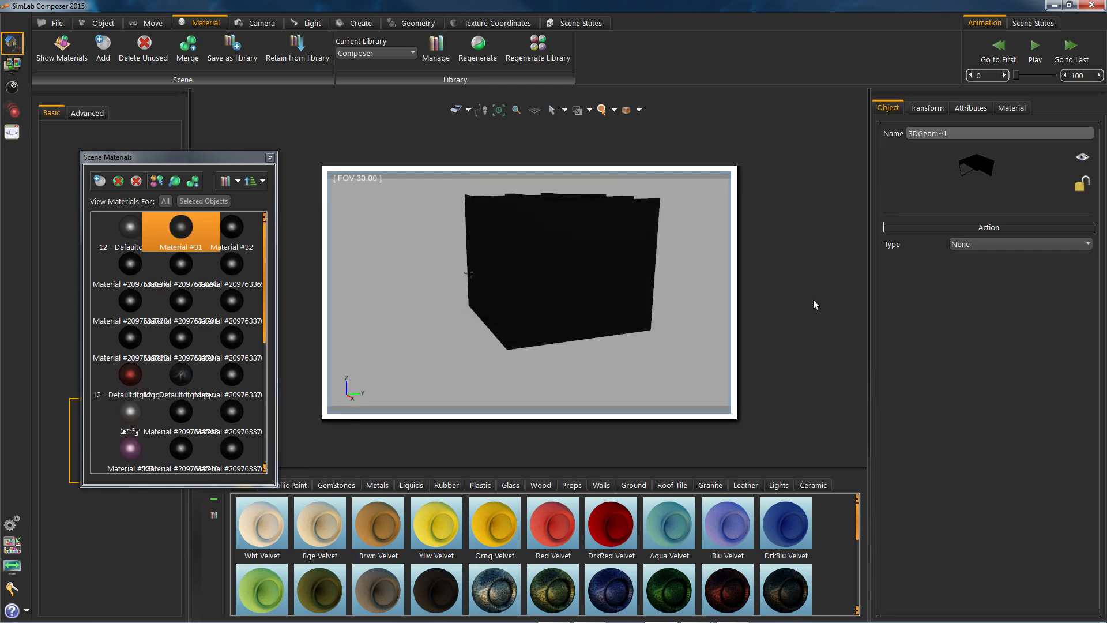
pyautogui.click(619, 262)
pyautogui.press('Delete')
pyautogui.moveTo(659, 288); pyautogui.dragTo(252, 271)
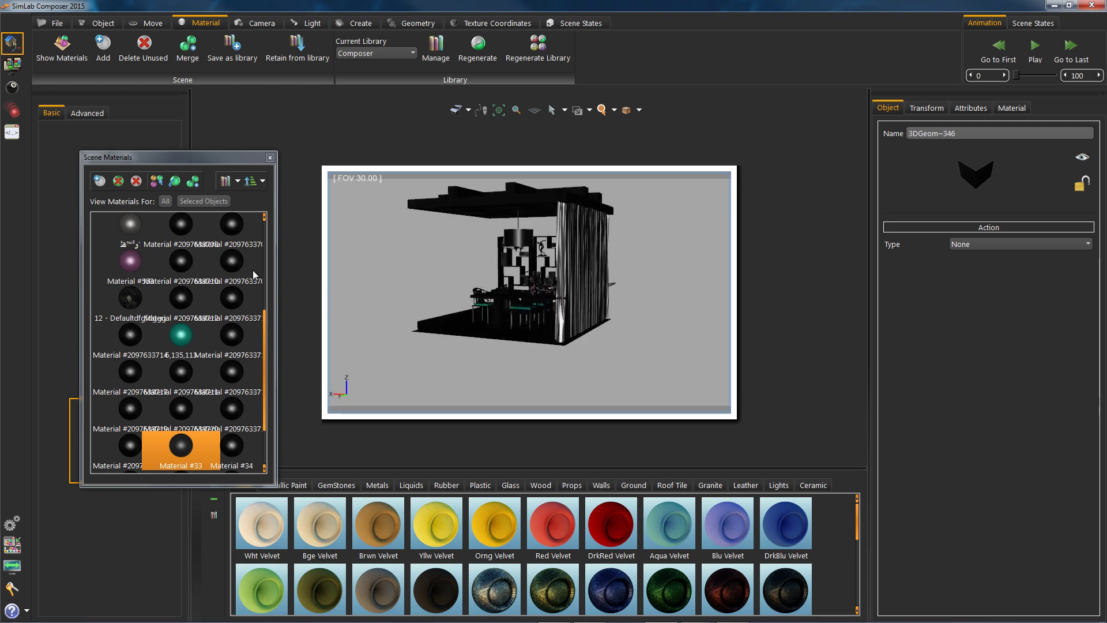
pyautogui.scroll(5, 480, 318)
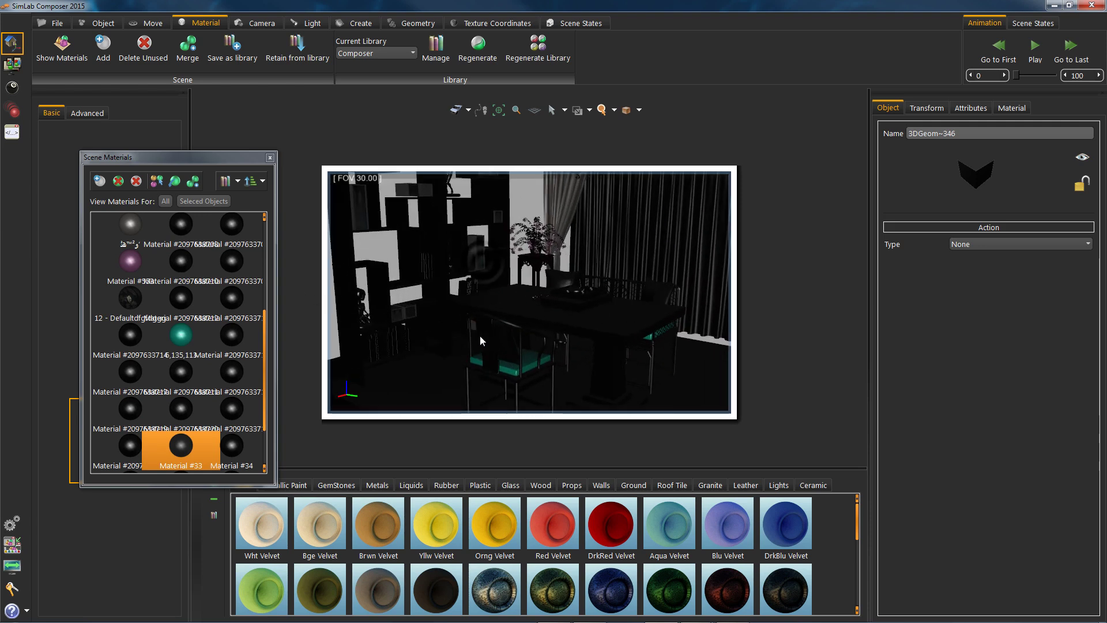
pyautogui.scroll(-2, 479, 336)
pyautogui.moveTo(469, 323); pyautogui.dragTo(434, 317, button='middle')
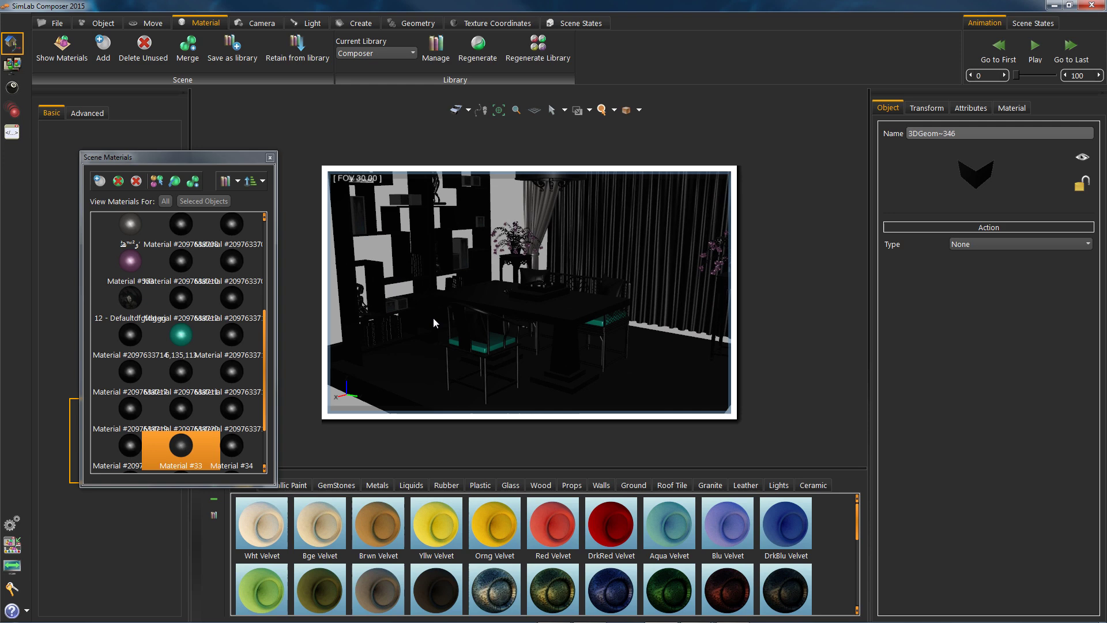
# - Apply Carpet4 from the Ground materials library to the dining room floor
pyautogui.hotkey('ctrl', 'r')
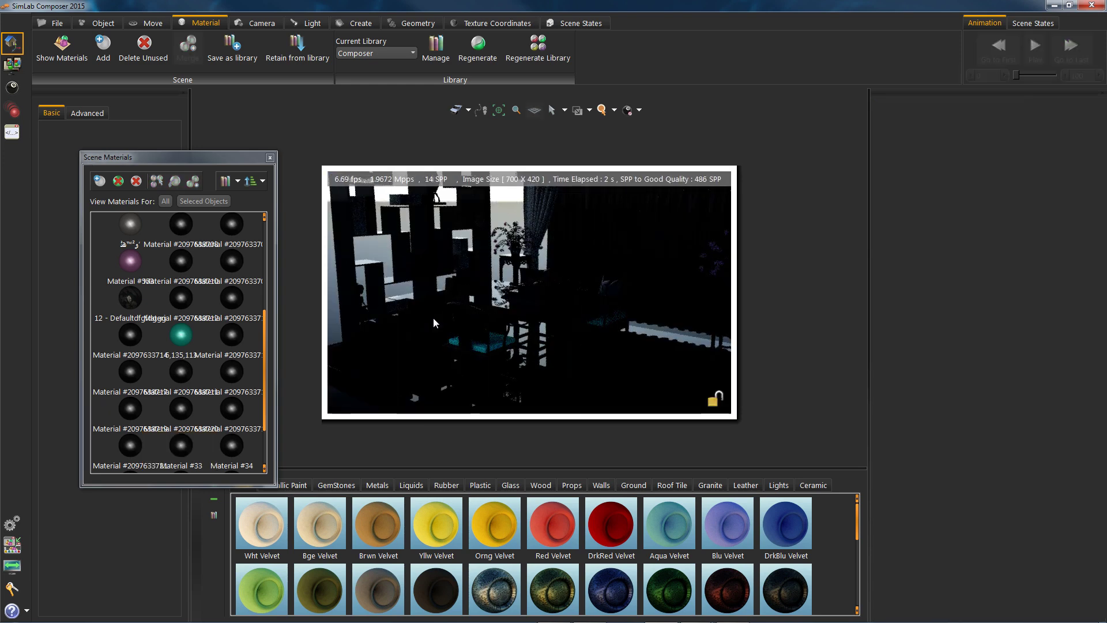
pyautogui.hotkey('ctrl', 'r')
pyautogui.moveTo(608, 275)
pyautogui.mouseDown()
pyautogui.moveTo(576, 295)
pyautogui.moveTo(559, 248)
pyautogui.moveTo(534, 298)
pyautogui.moveTo(524, 233)
pyautogui.mouseUp()
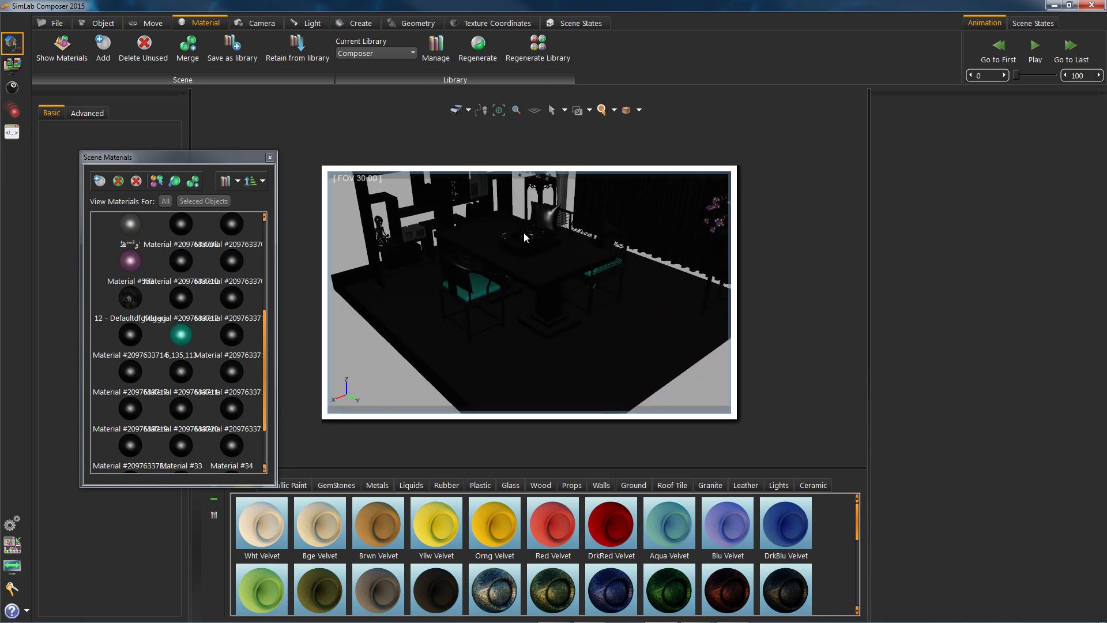
pyautogui.moveTo(231, 158); pyautogui.dragTo(152, 151)
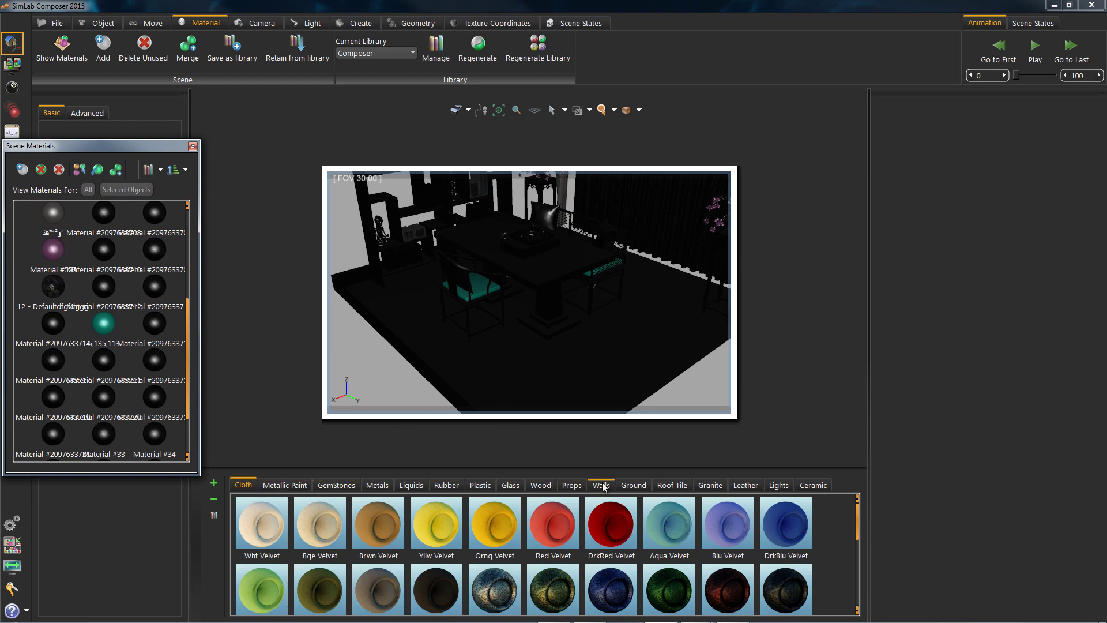
pyautogui.click(635, 487)
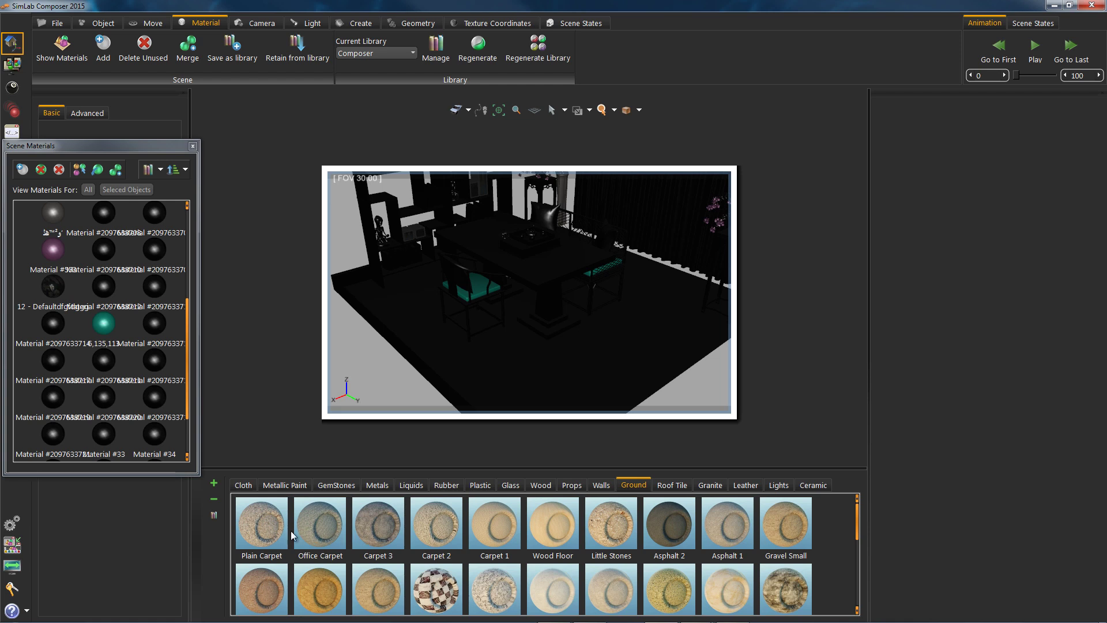
pyautogui.scroll(-3, 478, 549)
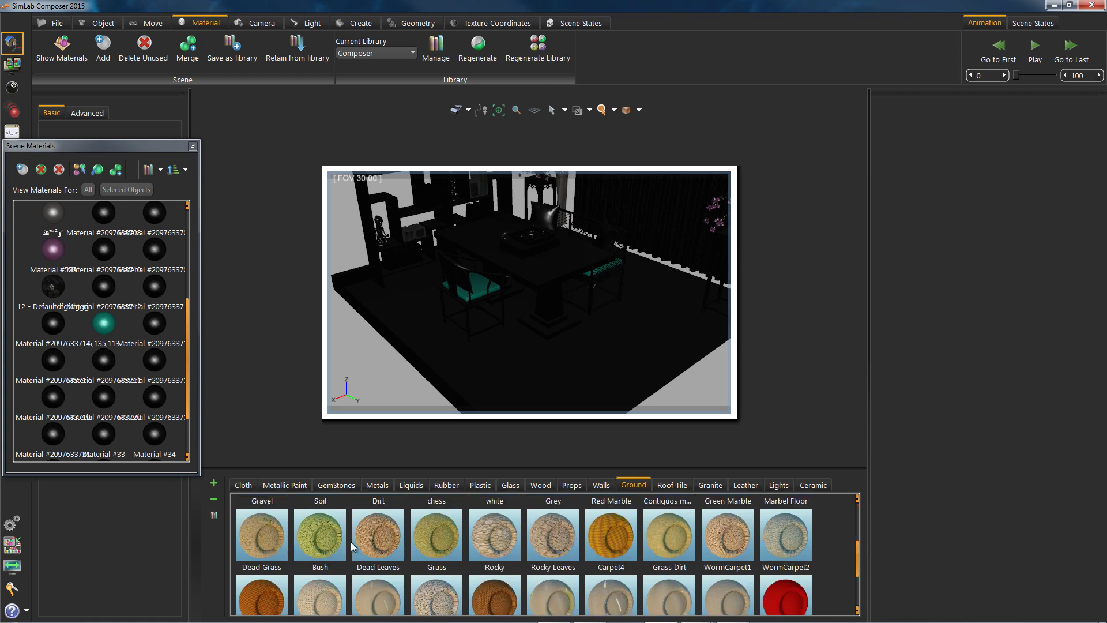
pyautogui.moveTo(610, 539); pyautogui.dragTo(490, 382)
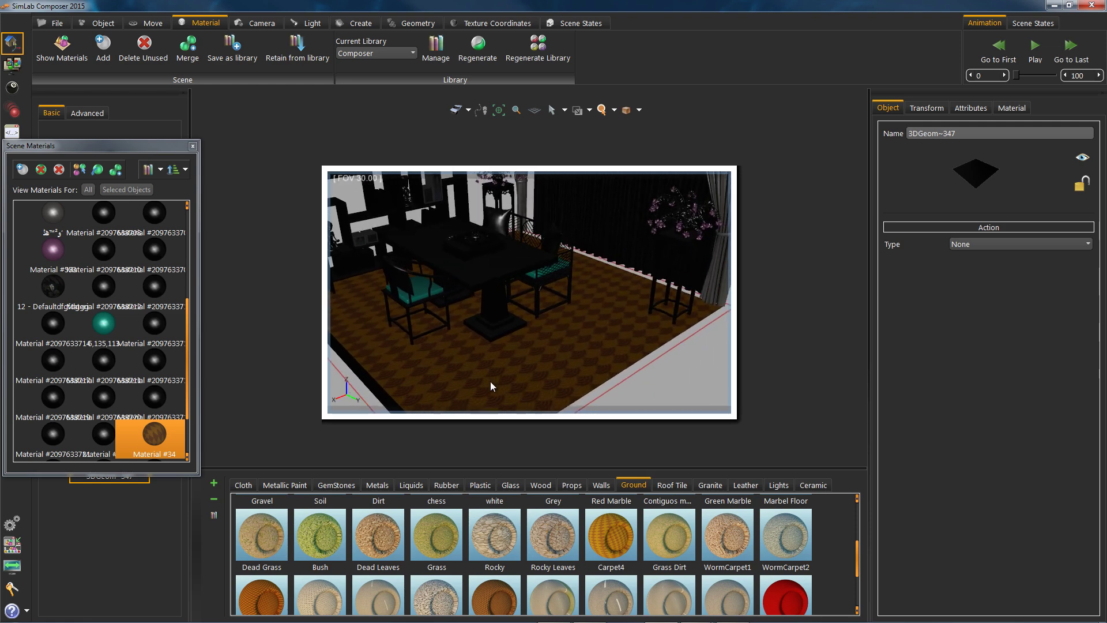
# - Check the floor in a ray-traced preview, then replace it with the darker Carpet 3
pyautogui.hotkey('ctrl', 'r')
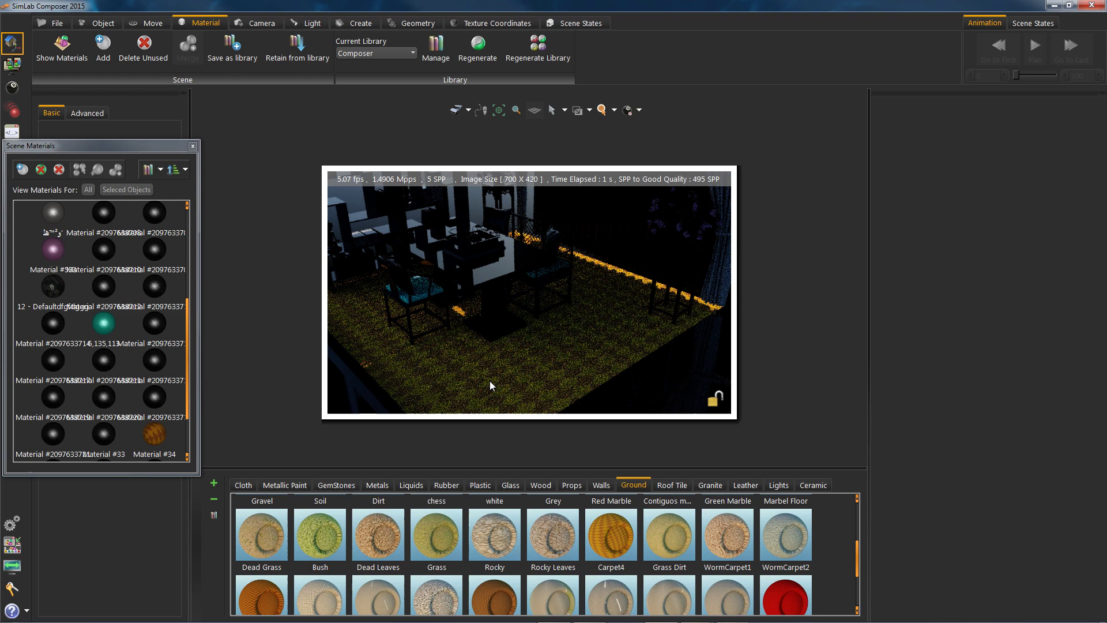
pyautogui.hotkey('ctrl', 'r')
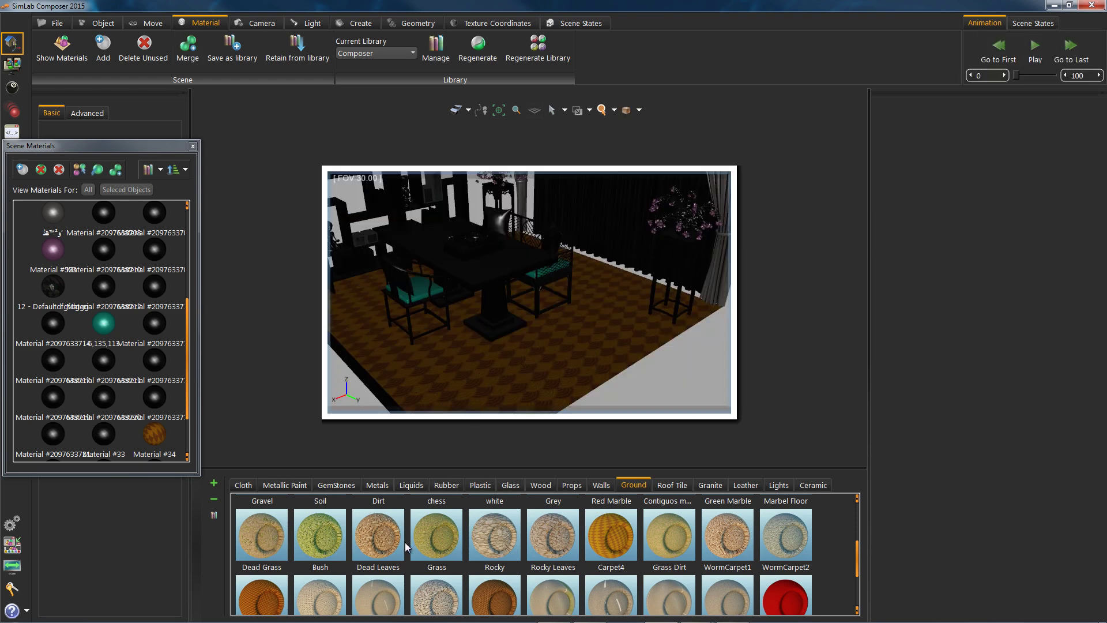
pyautogui.scroll(2, 409, 547)
pyautogui.moveTo(376, 530); pyautogui.dragTo(478, 368)
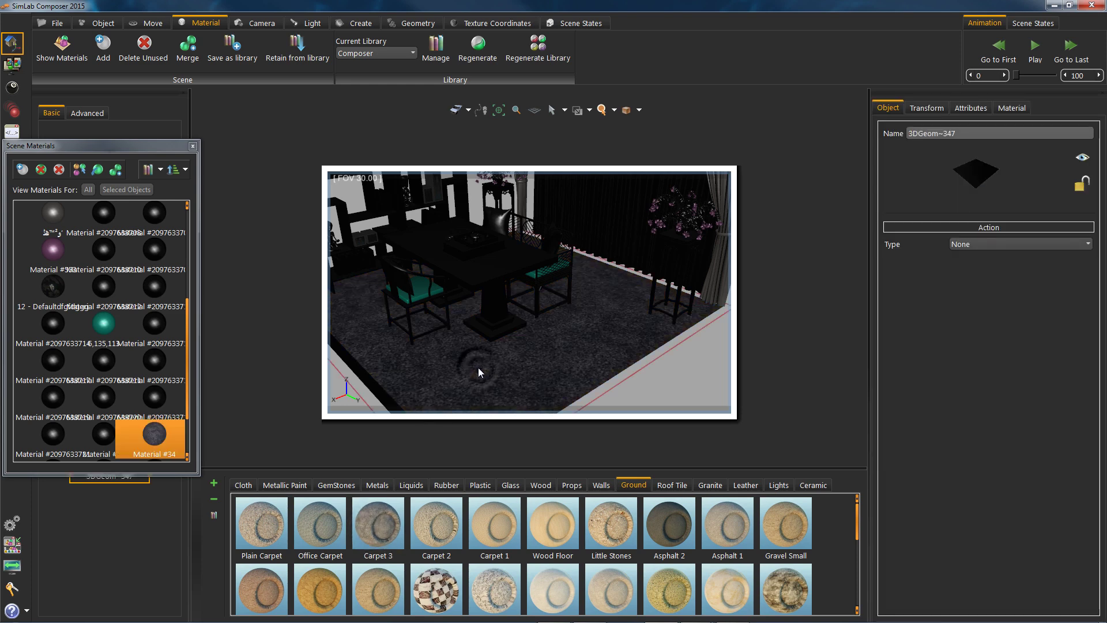
# - Regenerate the carpet's texture coordinates with U and V scale set to 5.00
pyautogui.click(495, 24)
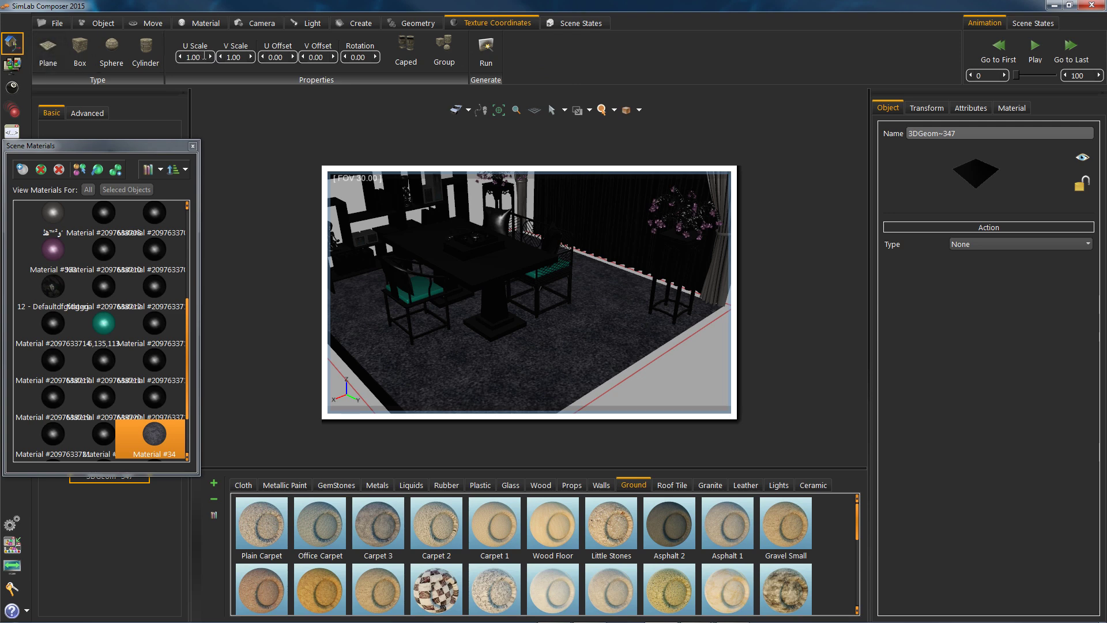
pyautogui.moveTo(206, 56); pyautogui.dragTo(159, 57)
pyautogui.press('Tab')
pyautogui.write('5')
pyautogui.press('Tab')
pyautogui.click(484, 58)
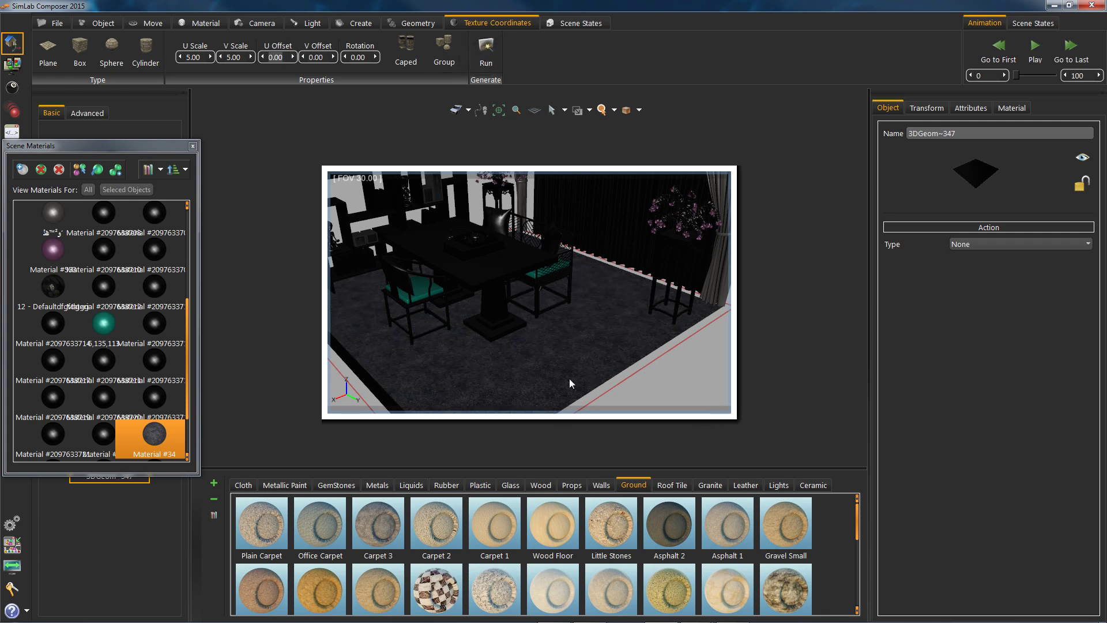
# - Preview the room in live ray-traced render, then zoom out to show the whole room
pyautogui.click(646, 401)
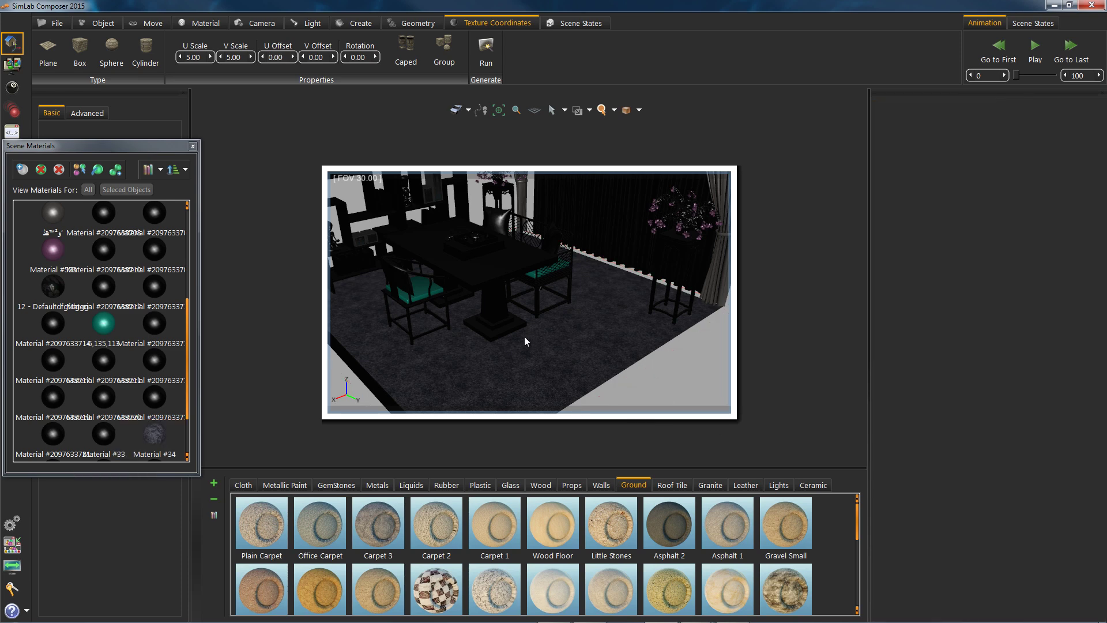
pyautogui.hotkey('ctrl', 'r')
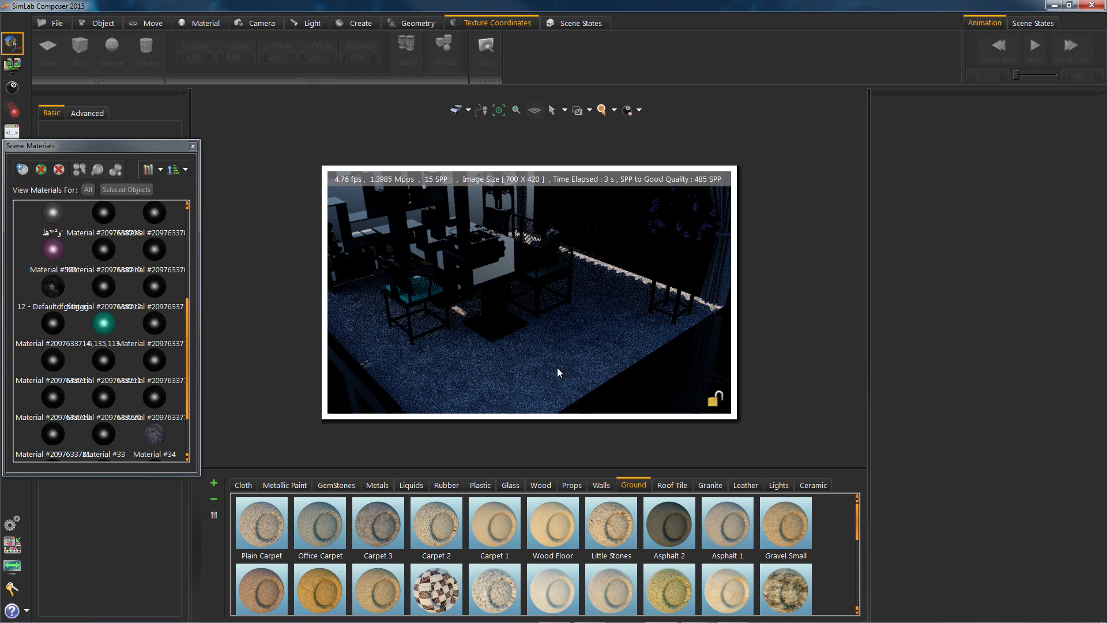
pyautogui.hotkey('ctrl', 'r')
pyautogui.scroll(-4, 559, 319)
pyautogui.moveTo(558, 319); pyautogui.dragTo(573, 335, button='middle')
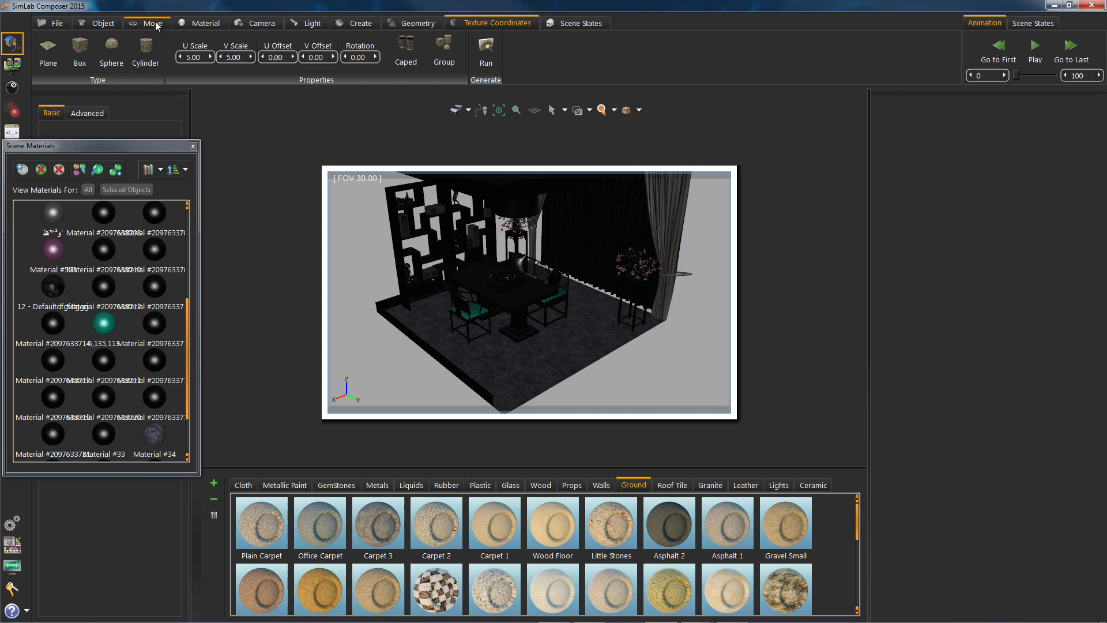
# - Turn on Enable Ground Reflection in the render environment settings
pyautogui.click(13, 88)
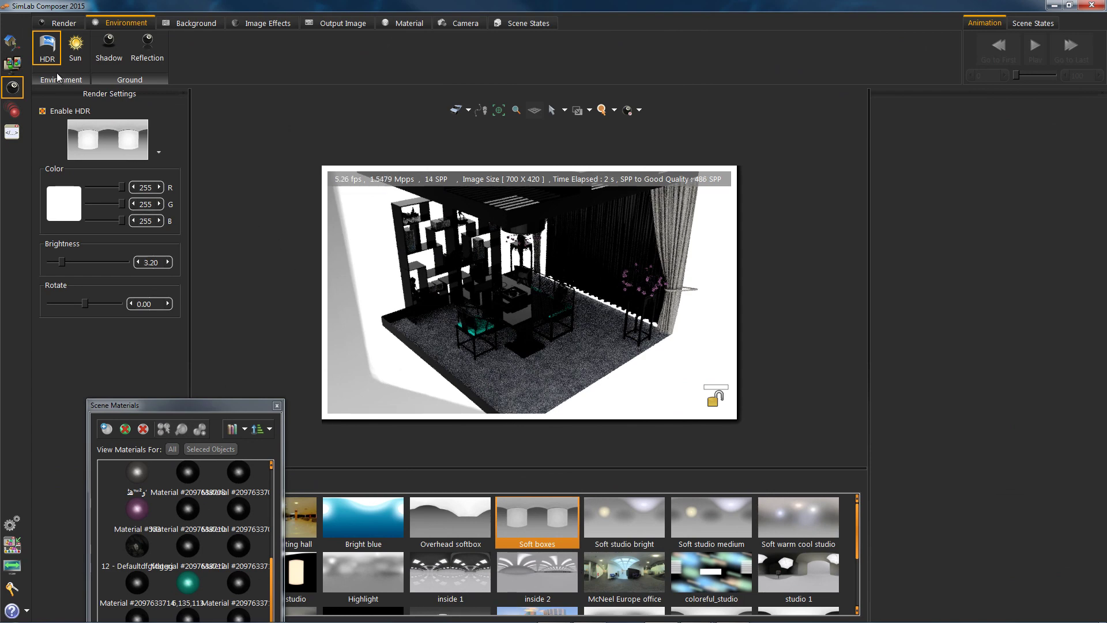
pyautogui.click(115, 43)
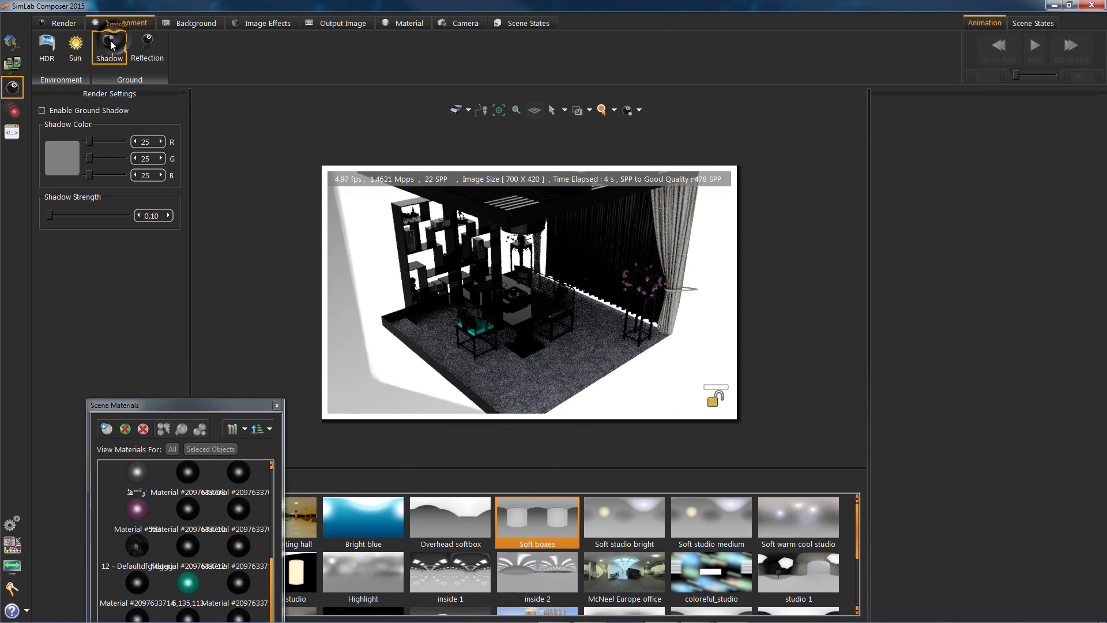
pyautogui.click(148, 46)
pyautogui.click(42, 111)
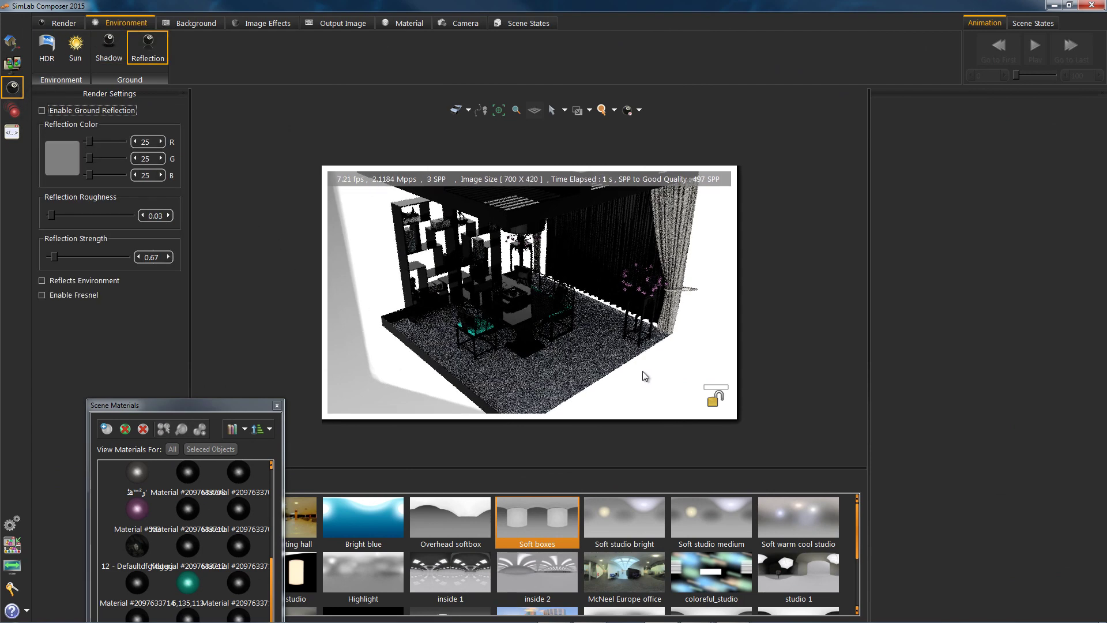
# - Frame the table and chairs up close, then return to the Material tab
pyautogui.moveTo(508, 351); pyautogui.dragTo(467, 324)
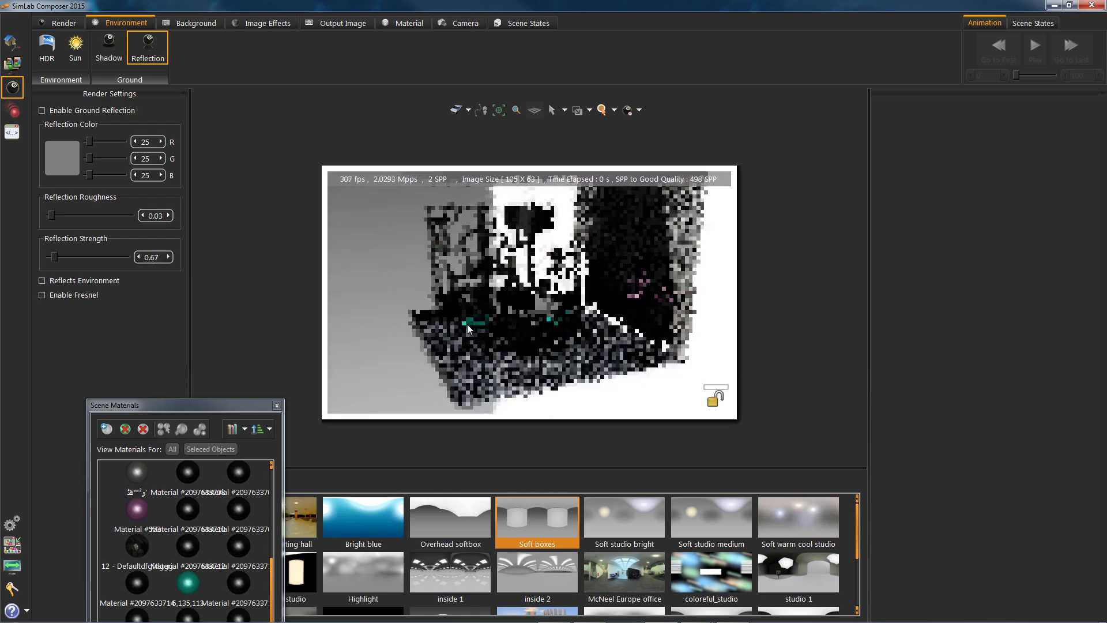
pyautogui.scroll(5, 467, 340)
pyautogui.moveTo(459, 369); pyautogui.dragTo(545, 315)
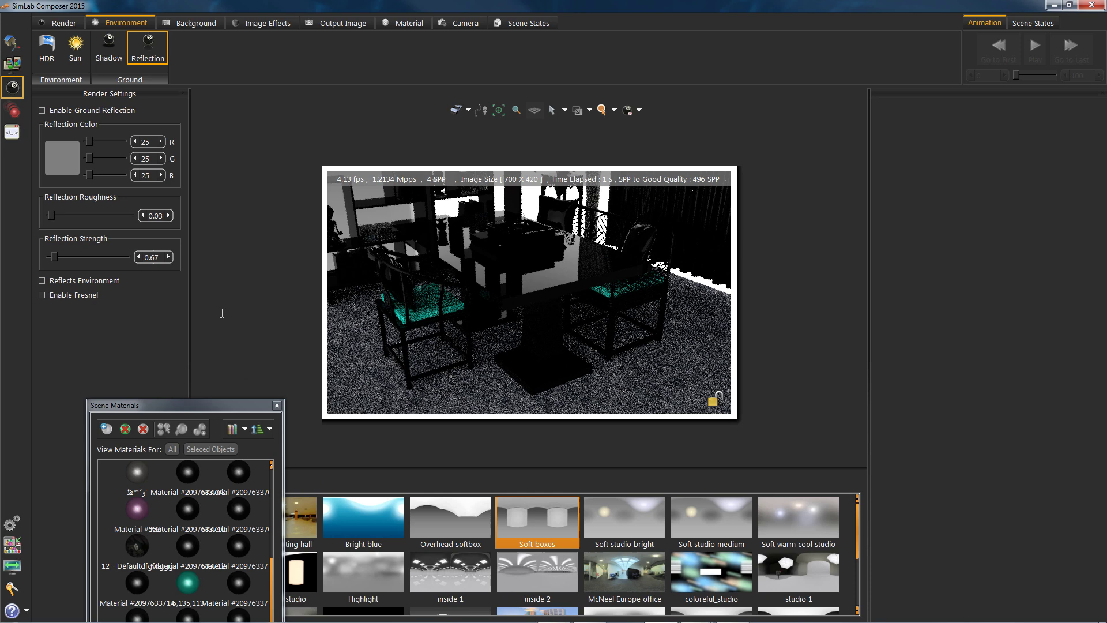
pyautogui.moveTo(237, 403); pyautogui.dragTo(191, 353)
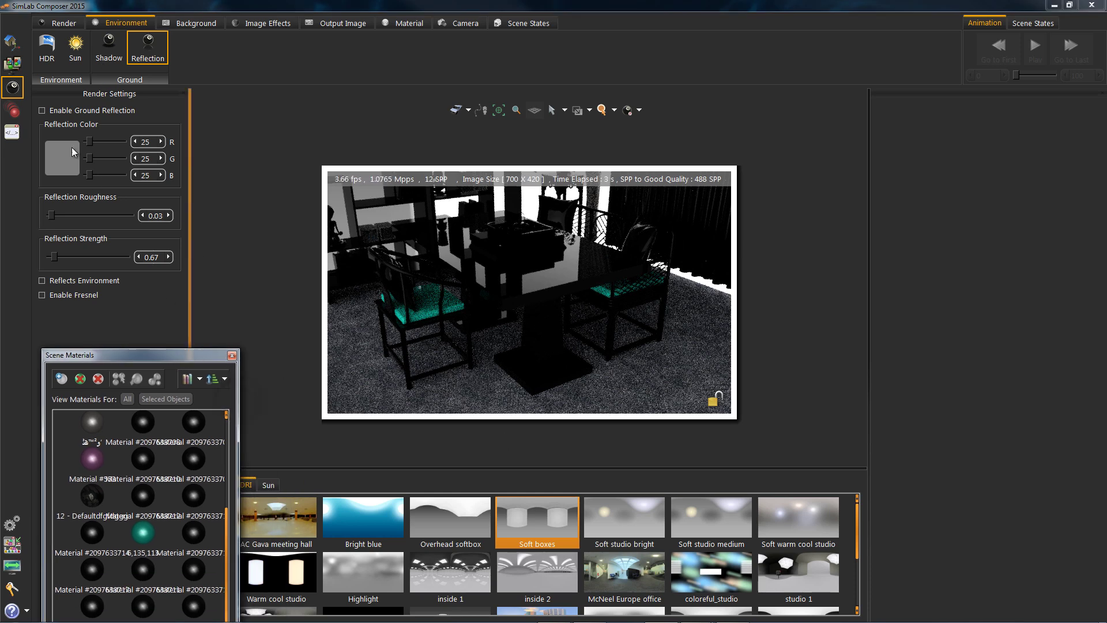
pyautogui.click(13, 44)
pyautogui.click(199, 23)
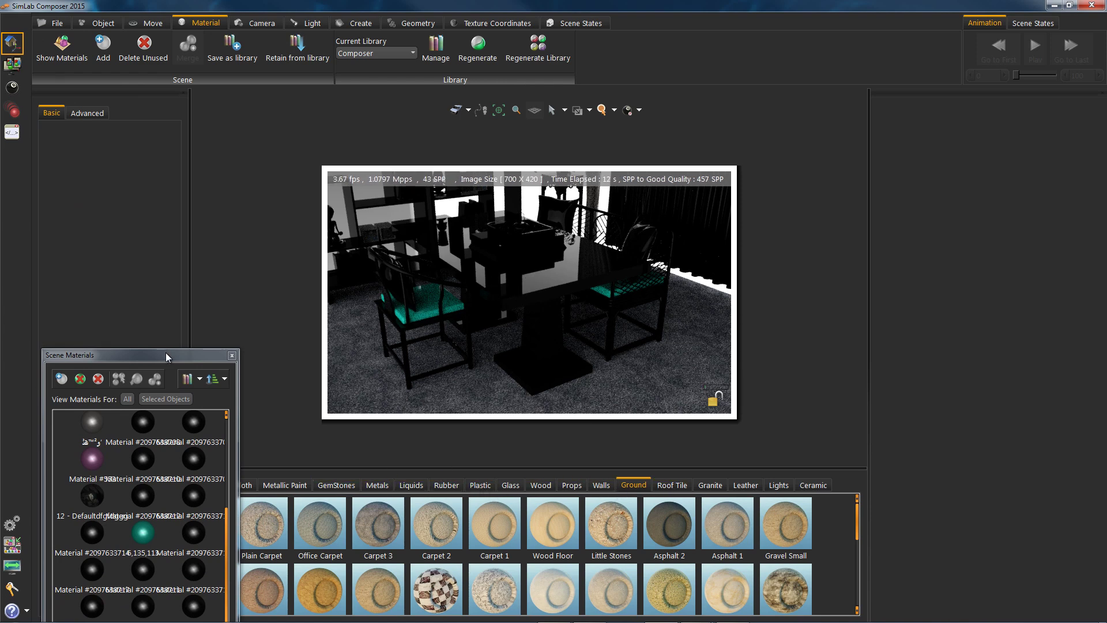
# - Apply Red Mahogany wood from the Wood library to the dining table
pyautogui.moveTo(164, 351); pyautogui.dragTo(85, 218)
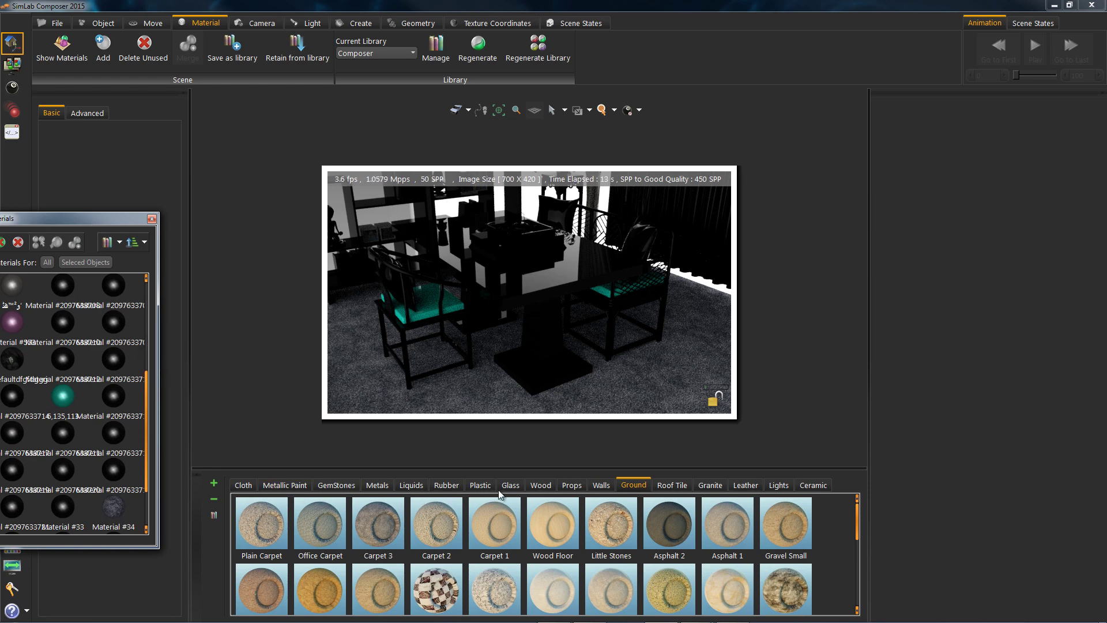
pyautogui.click(540, 485)
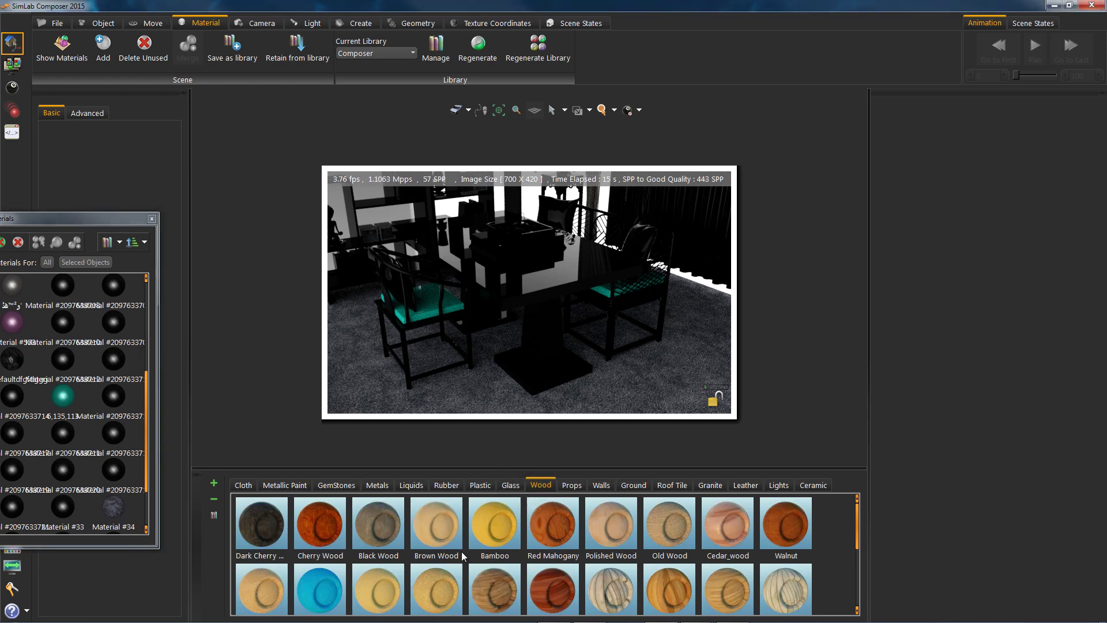
pyautogui.moveTo(559, 529); pyautogui.dragTo(454, 348)
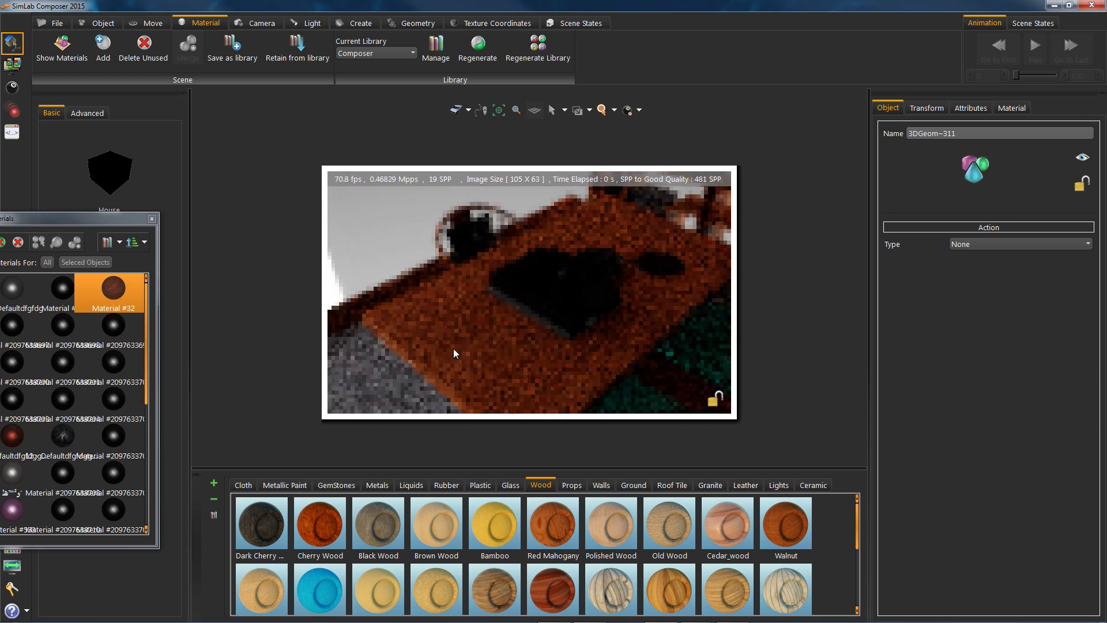
# - Give the chair cushions DrkRed Velvet and the seats Bge Velvet from the Cloth library
pyautogui.click(243, 485)
pyautogui.moveTo(599, 537); pyautogui.dragTo(471, 240)
pyautogui.moveTo(352, 275); pyautogui.dragTo(602, 273)
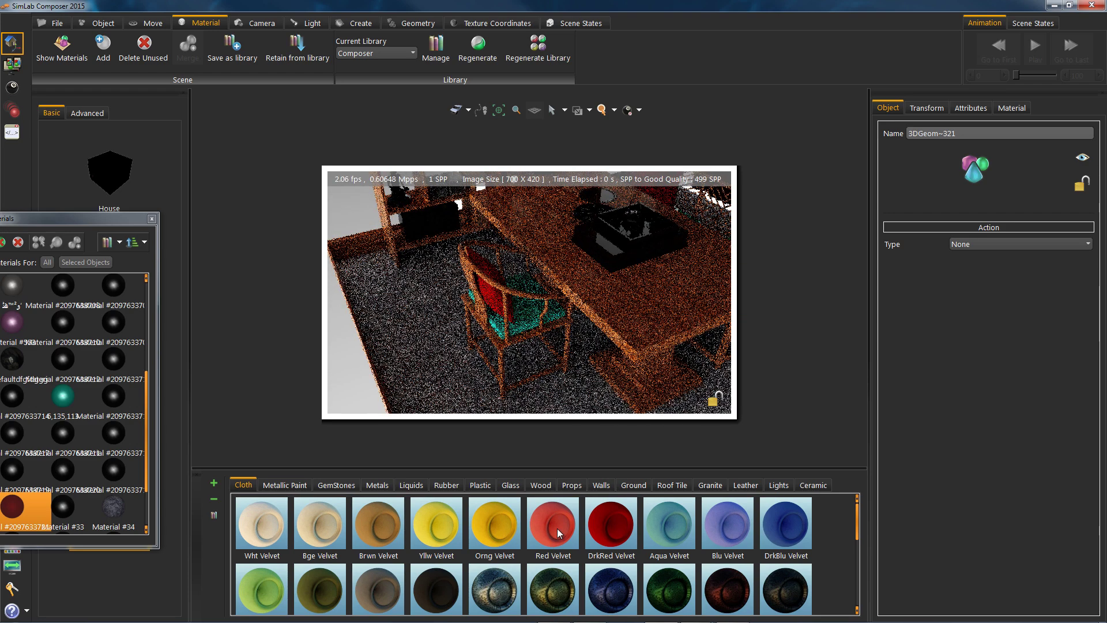
pyautogui.moveTo(316, 533); pyautogui.dragTo(687, 261)
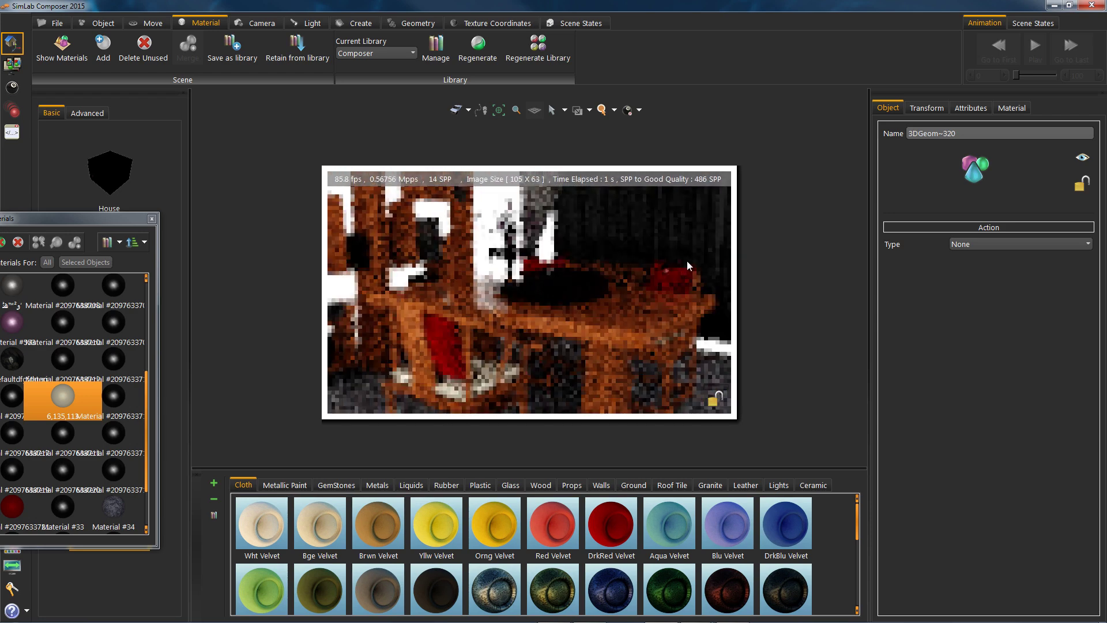
# - Apply mCurtains to the back-wall curtain and Smky Curtain to the side curtain
pyautogui.moveTo(630, 282); pyautogui.dragTo(427, 361)
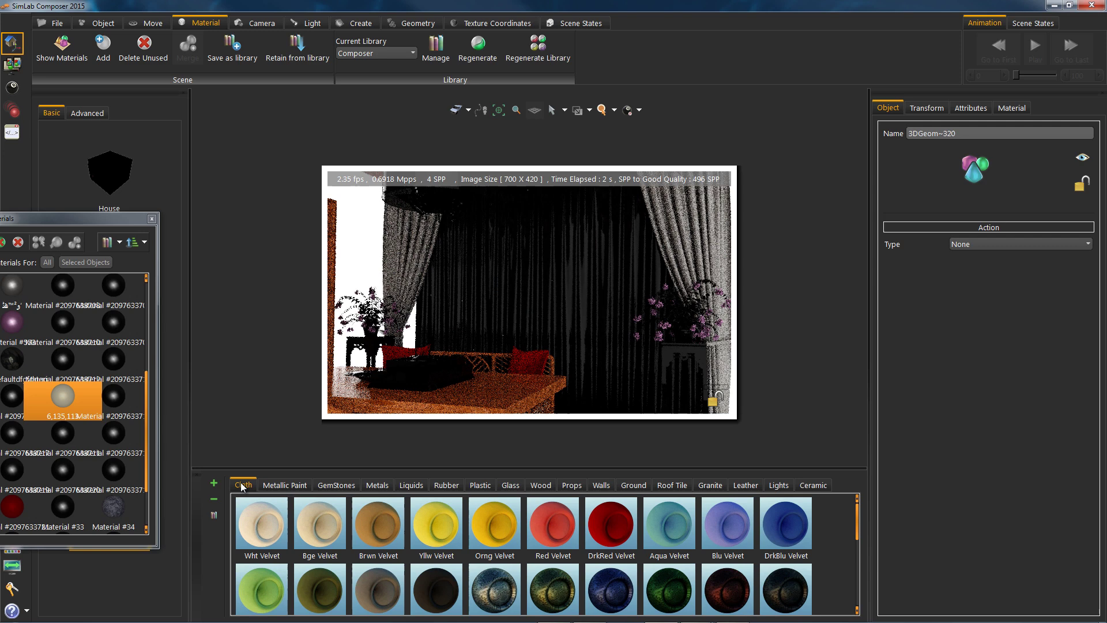
pyautogui.scroll(-1, 425, 556)
pyautogui.scroll(-2, 421, 552)
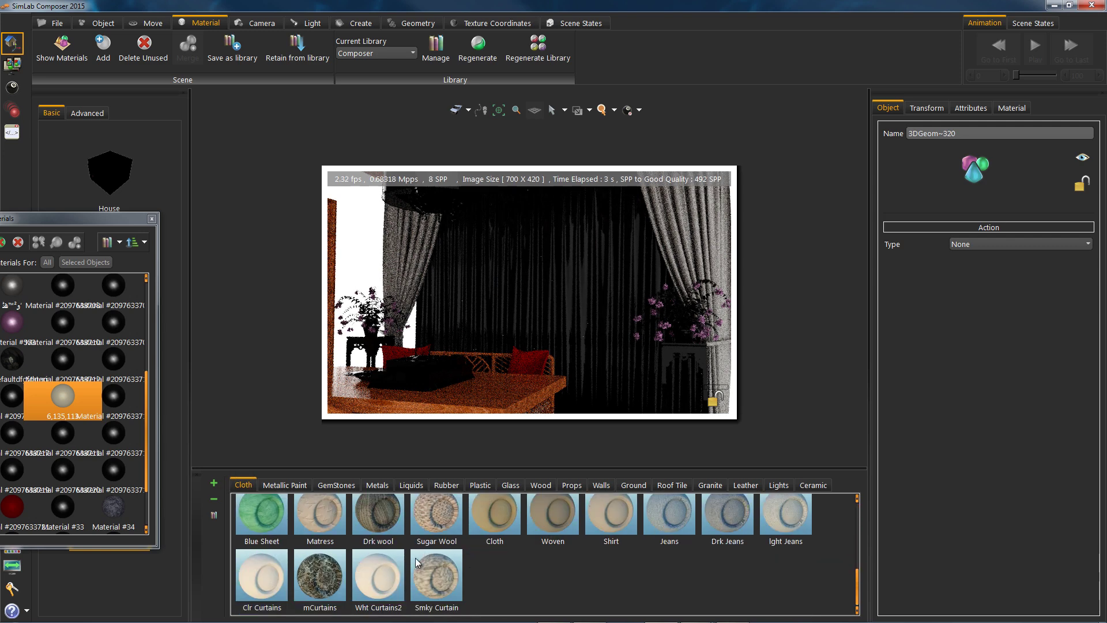
pyautogui.moveTo(320, 576); pyautogui.dragTo(570, 315)
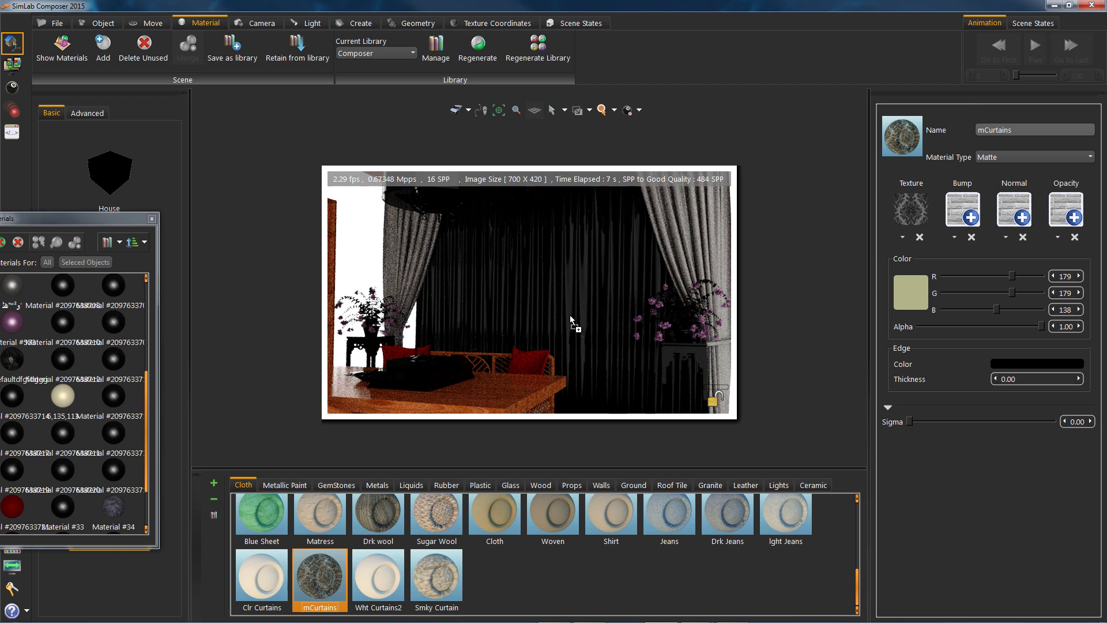
pyautogui.moveTo(570, 315); pyautogui.dragTo(570, 315)
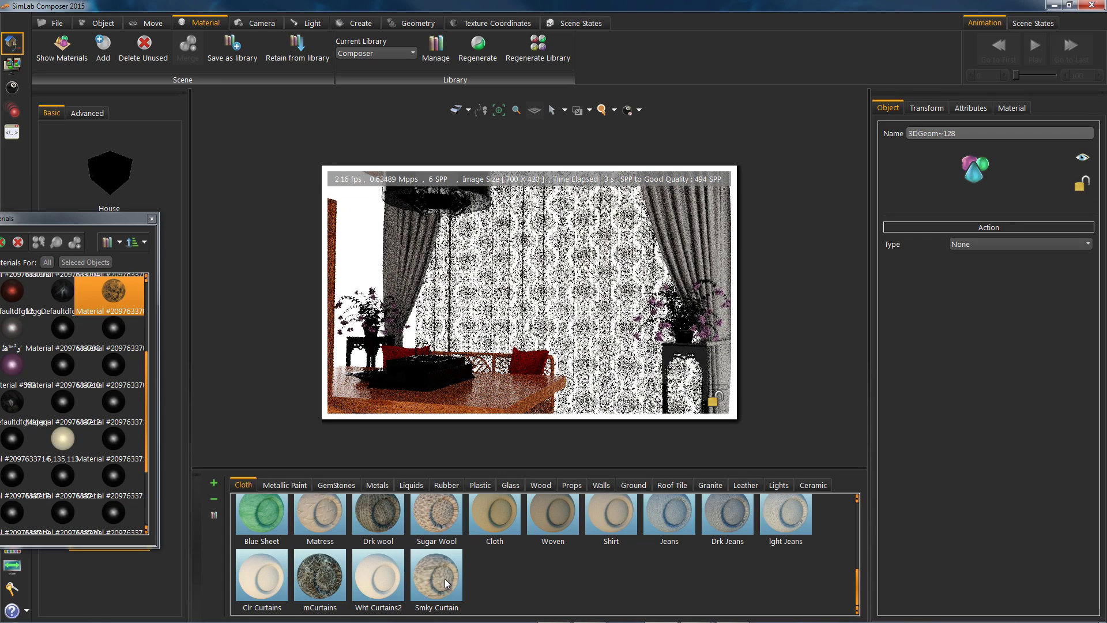
pyautogui.moveTo(446, 582); pyautogui.dragTo(692, 242)
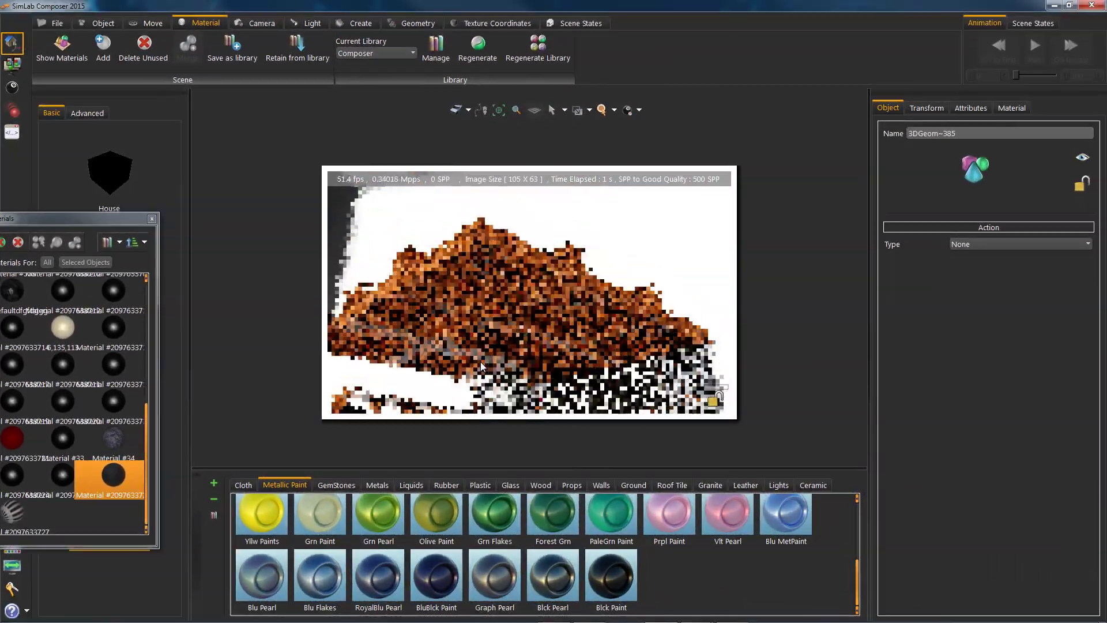
# - Apply Brown Wood to the coffered ceiling and view it from a low angle
pyautogui.scroll(3, 511, 335)
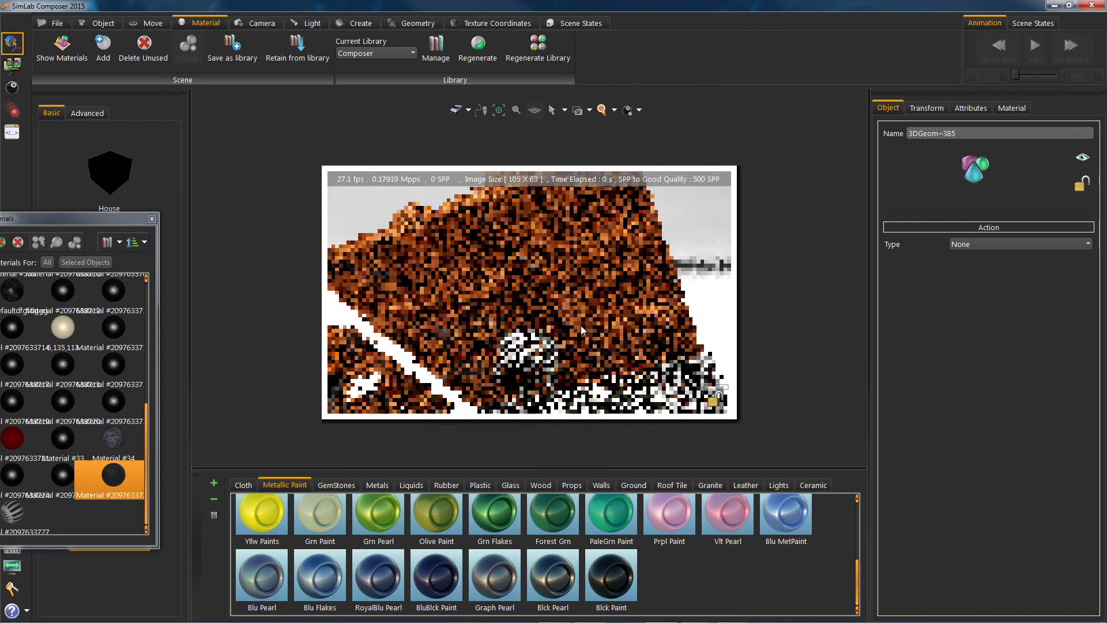
pyautogui.click(544, 488)
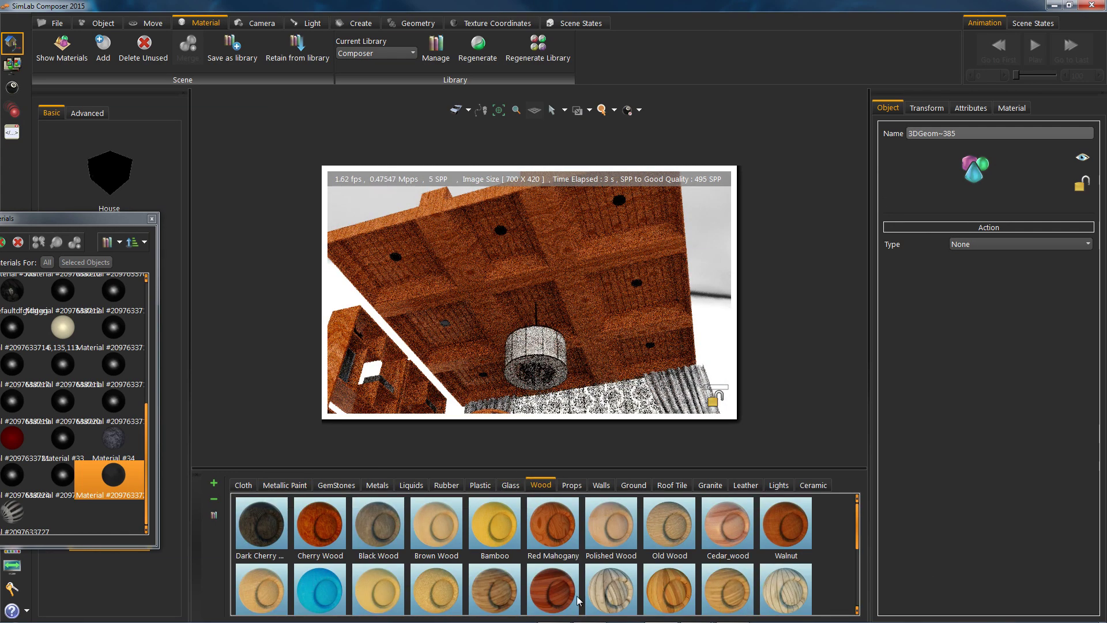
pyautogui.moveTo(435, 532); pyautogui.dragTo(596, 218)
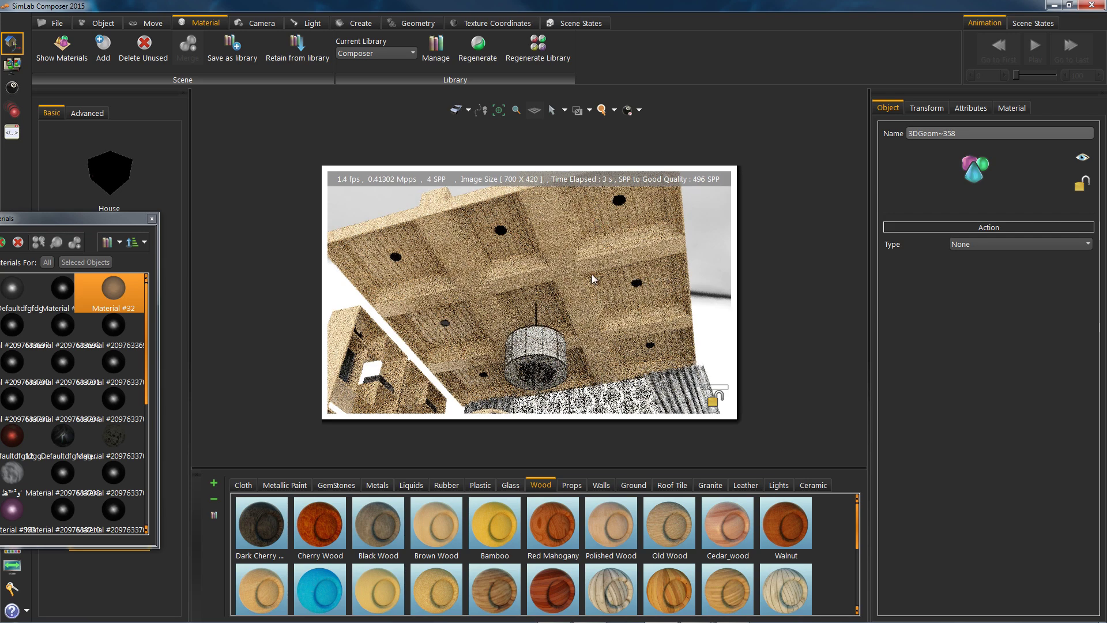
pyautogui.moveTo(526, 304); pyautogui.dragTo(478, 234, button='middle')
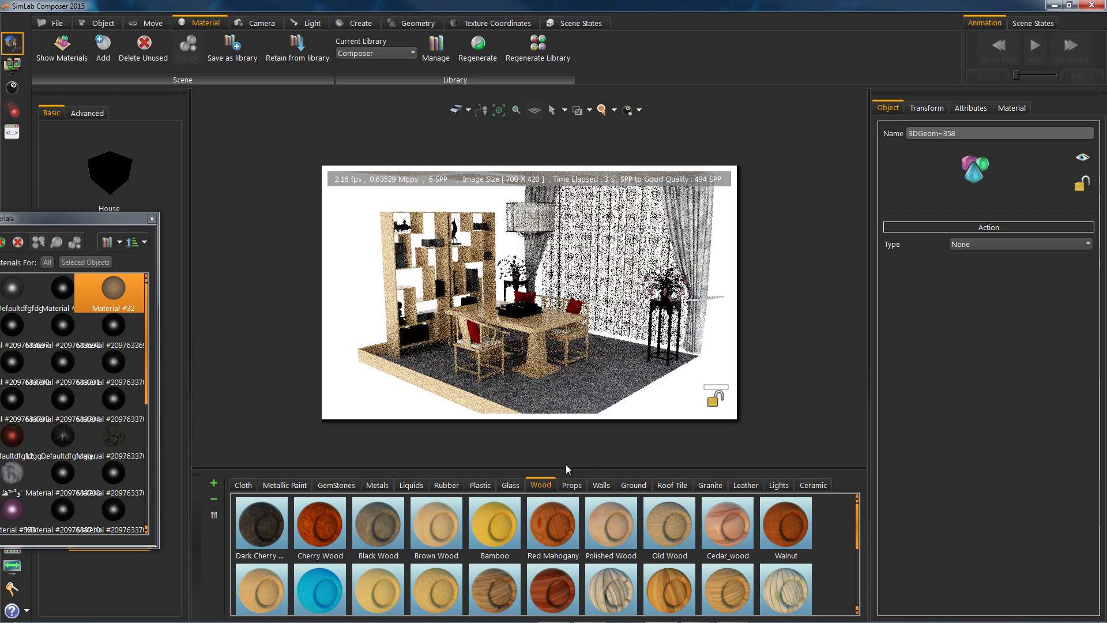
pyautogui.moveTo(547, 316); pyautogui.dragTo(534, 284, button='middle')
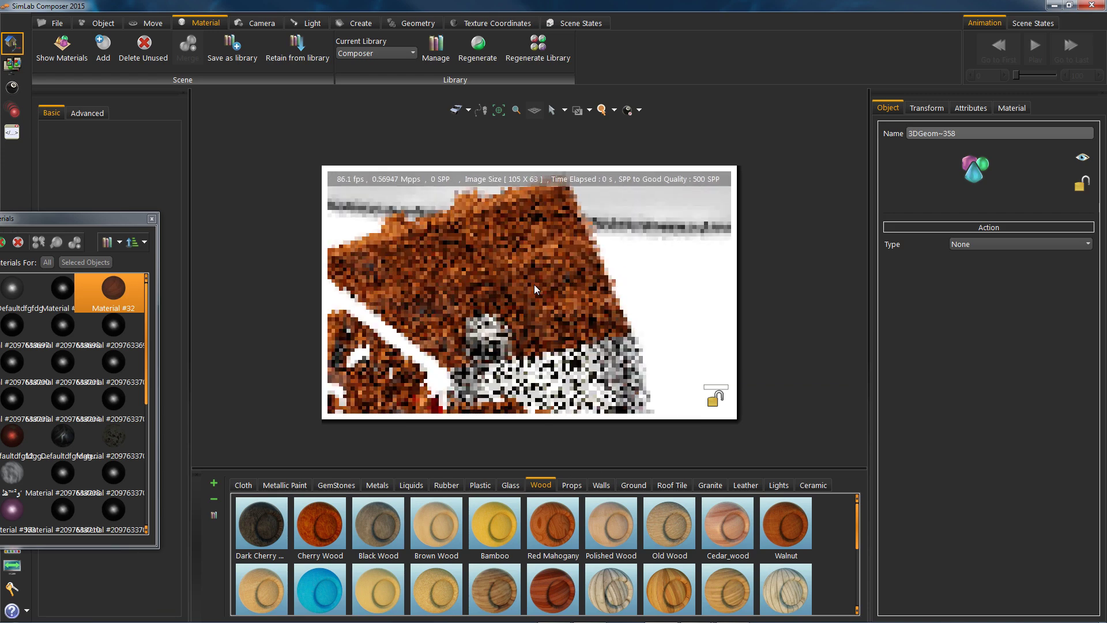
# - Hide the top ceiling panel to inspect the openings, then restore it
pyautogui.press('Escape')
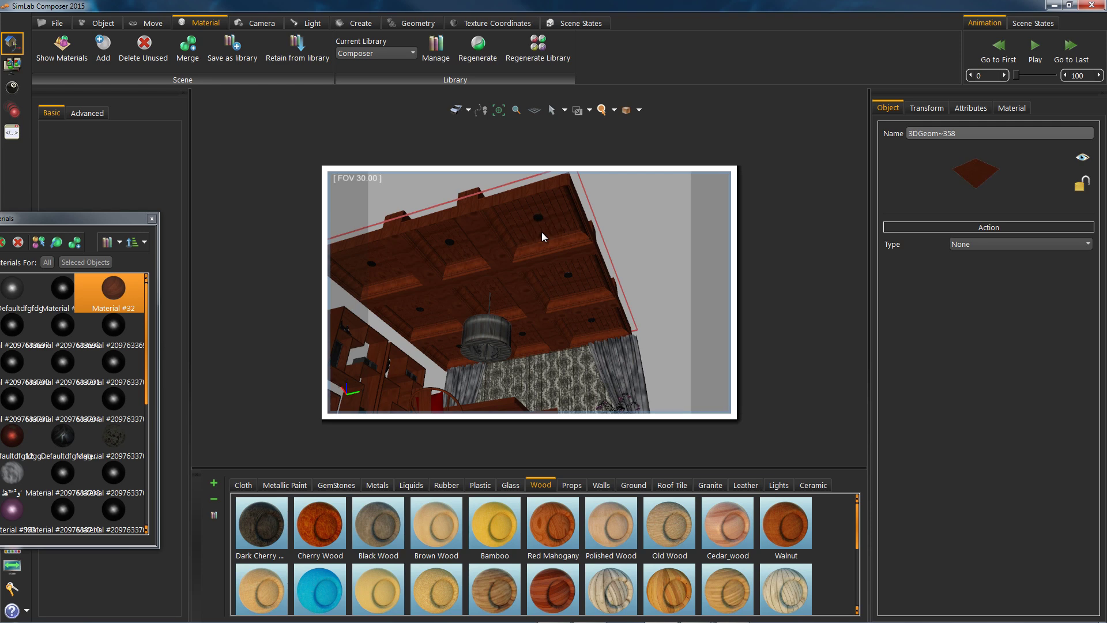
pyautogui.click(634, 207)
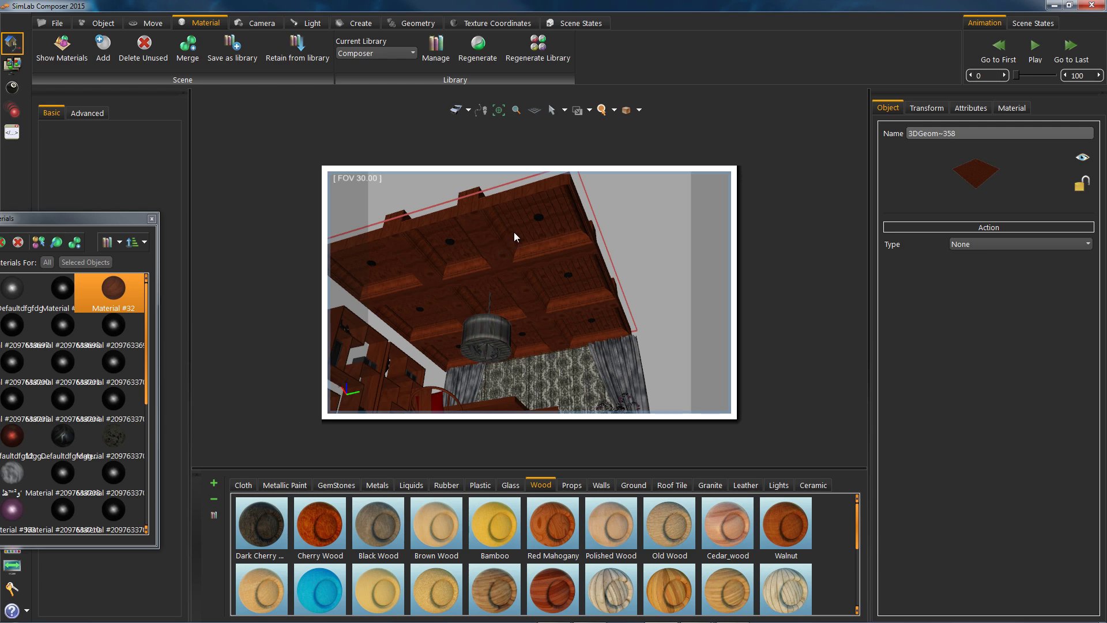
pyautogui.click(624, 197)
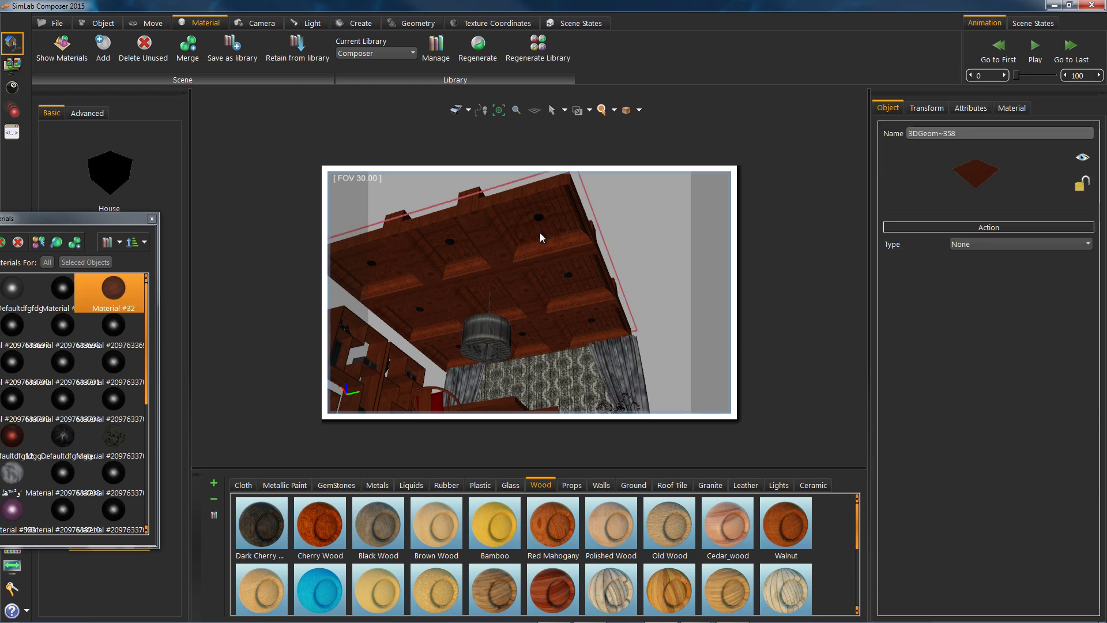
pyautogui.press('Delete')
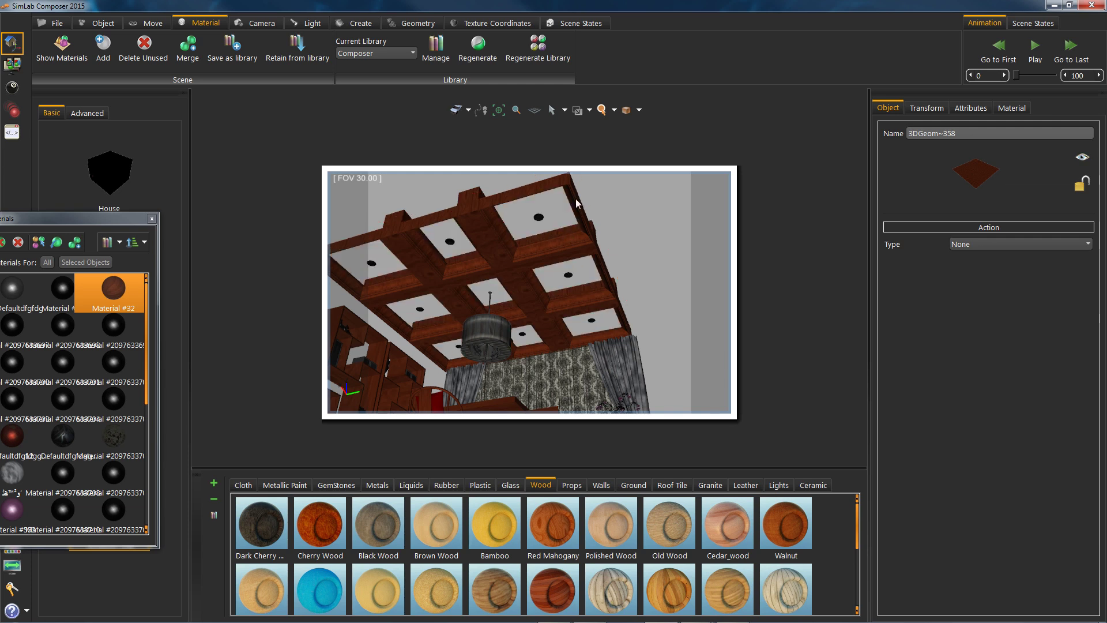
pyautogui.hotkey('ctrl', 'z')
pyautogui.moveTo(137, 221); pyautogui.dragTo(225, 178)
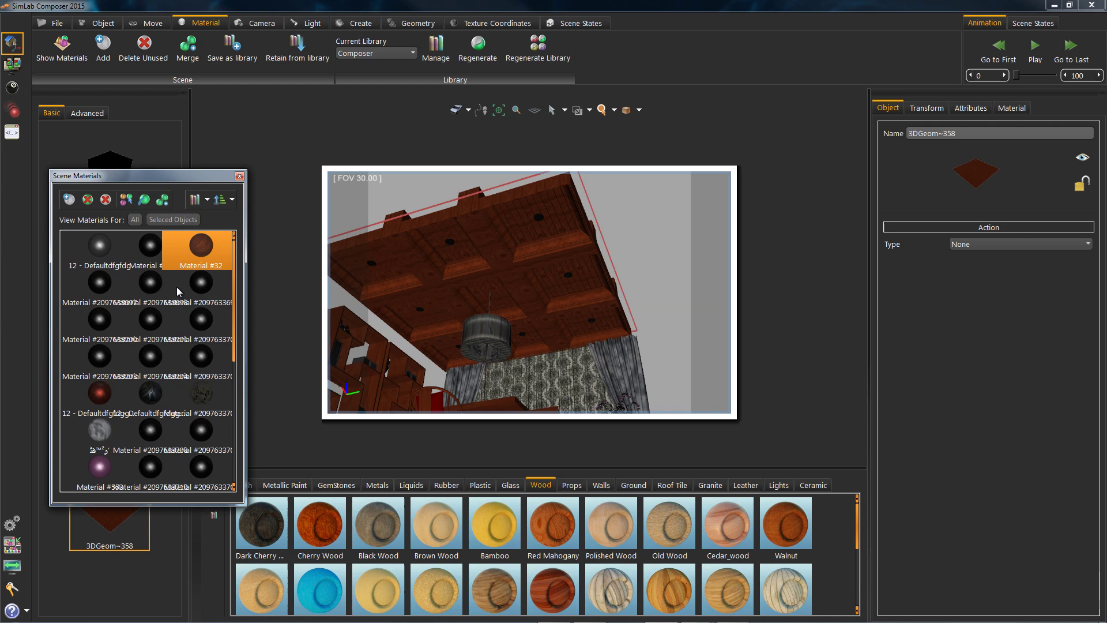
# - Select the coffered ceiling panel and its Material #32 among the scene materials
pyautogui.click(429, 283)
pyautogui.click(455, 234)
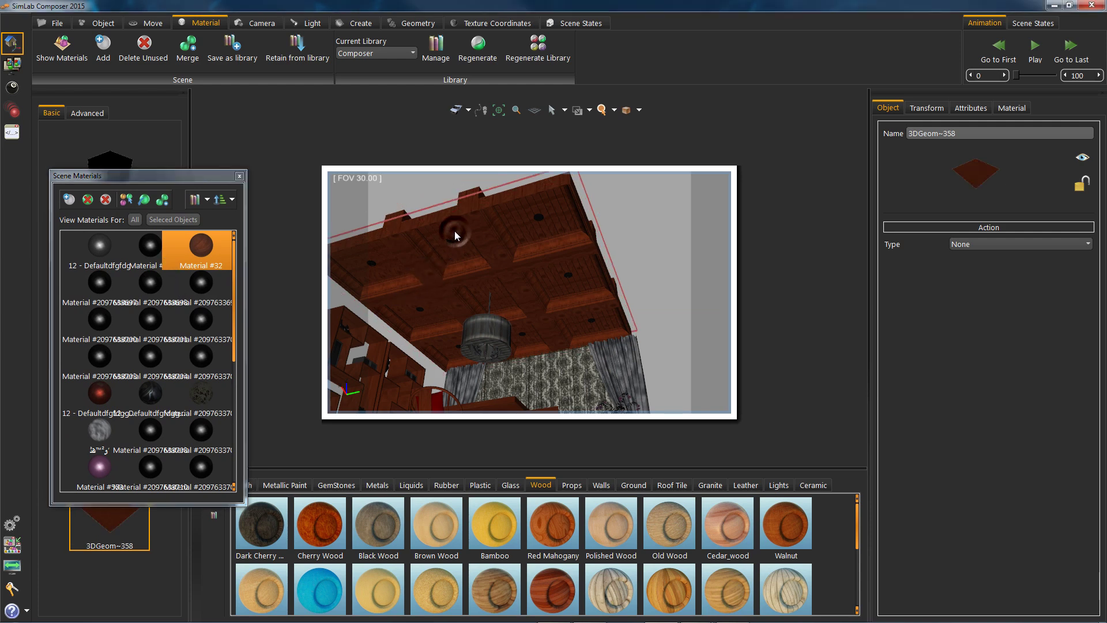
pyautogui.click(206, 248)
pyautogui.click(64, 271)
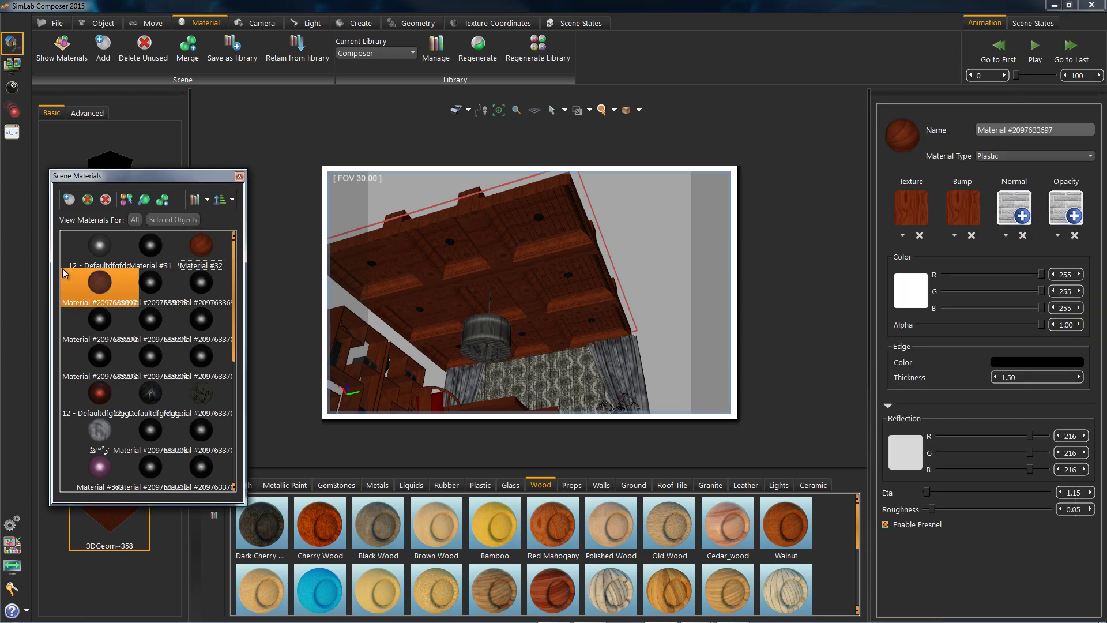
pyautogui.click(188, 261)
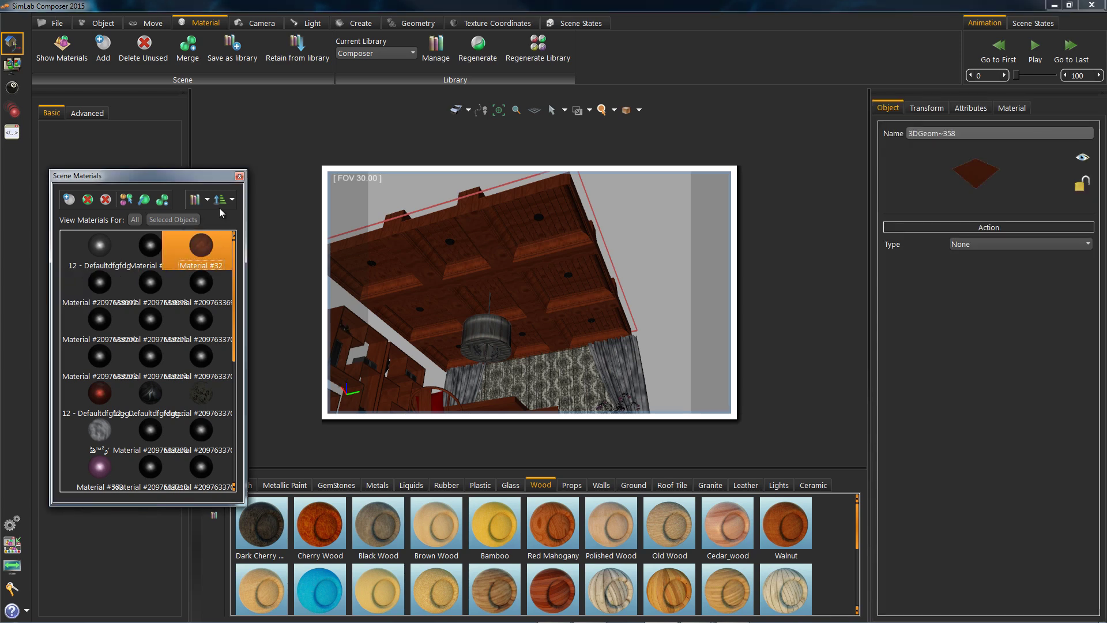
# - Show scene materials as large previews and replace Material #32 with Polished Wood
pyautogui.click(195, 199)
pyautogui.click(195, 200)
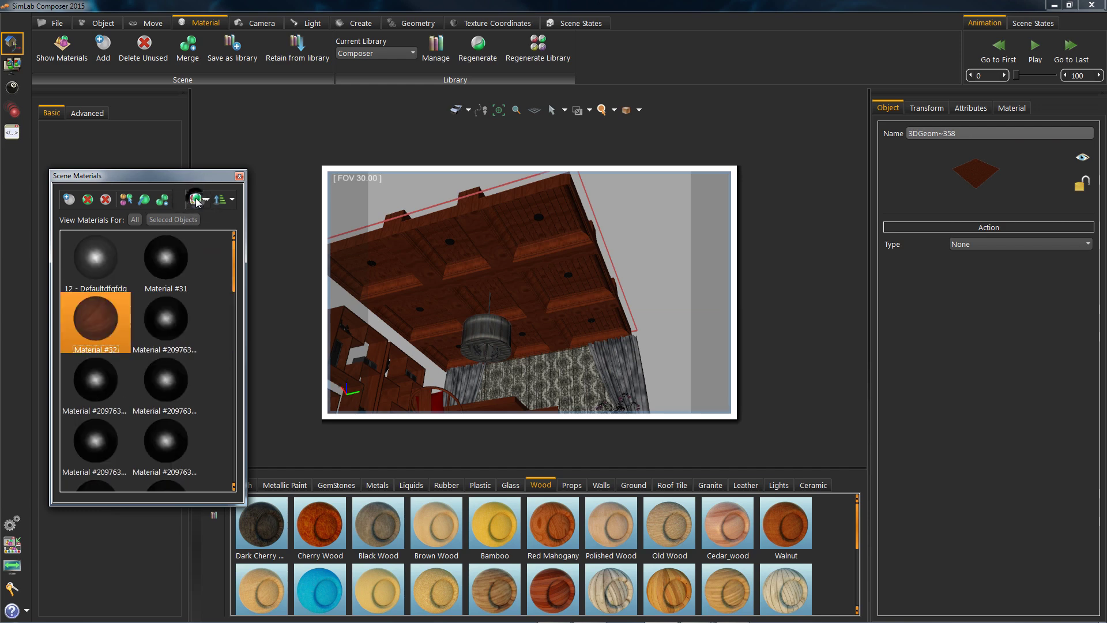
pyautogui.moveTo(143, 317); pyautogui.dragTo(220, 302)
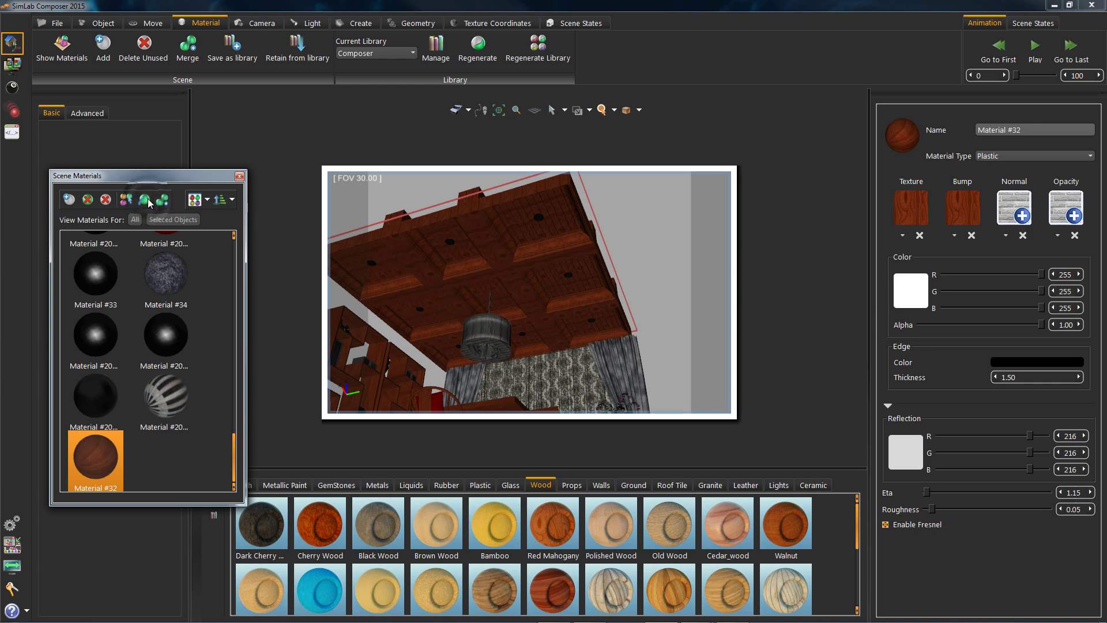
pyautogui.moveTo(601, 534); pyautogui.dragTo(102, 462)
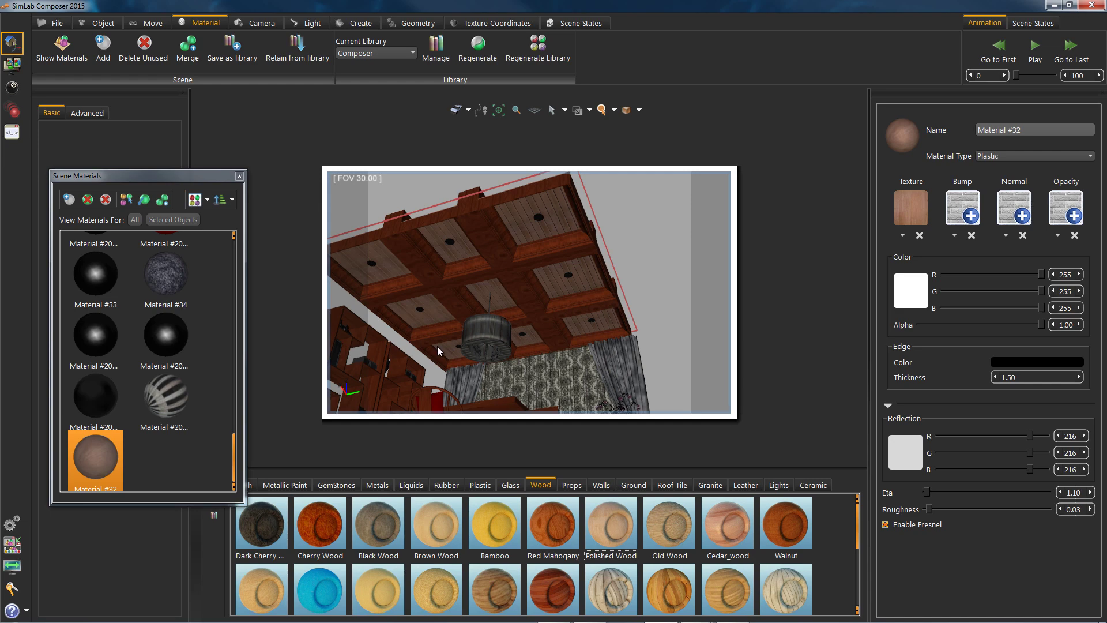
pyautogui.moveTo(462, 322); pyautogui.dragTo(555, 322)
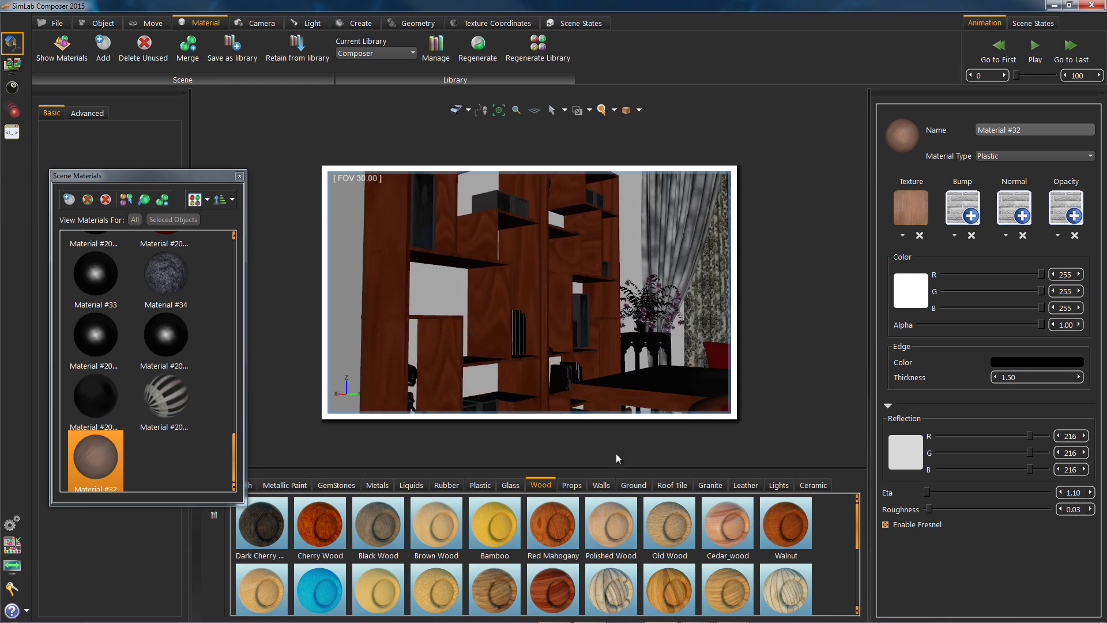
# - Select a bookshelf panel and pick its Material #32 in Scene Materials
pyautogui.click(493, 290)
pyautogui.click(492, 290)
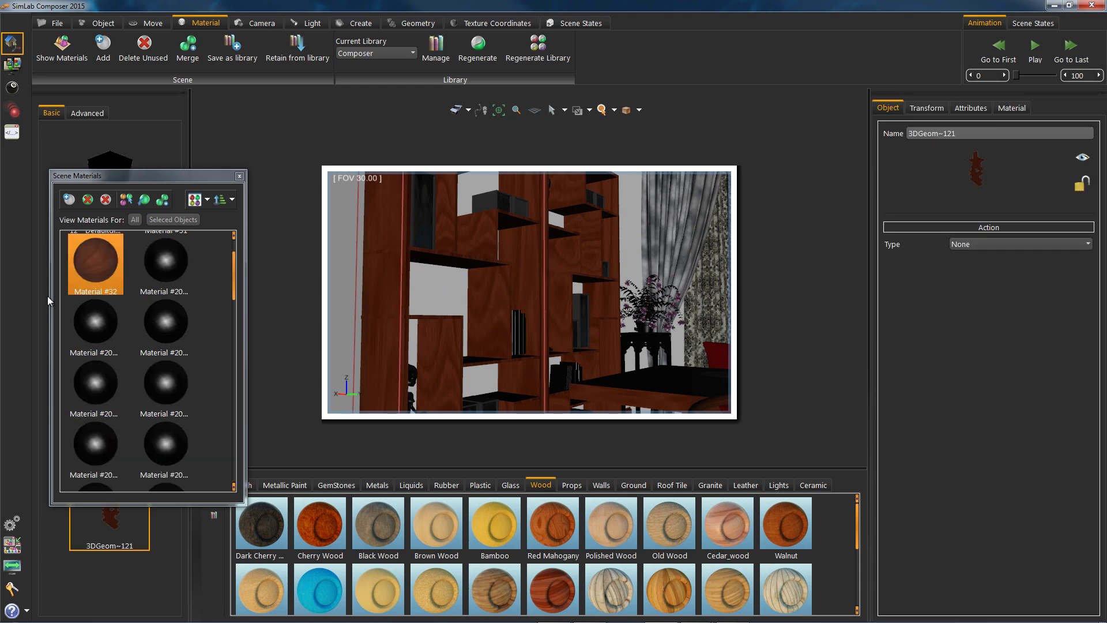
pyautogui.click(83, 264)
pyautogui.scroll(-5, 212, 311)
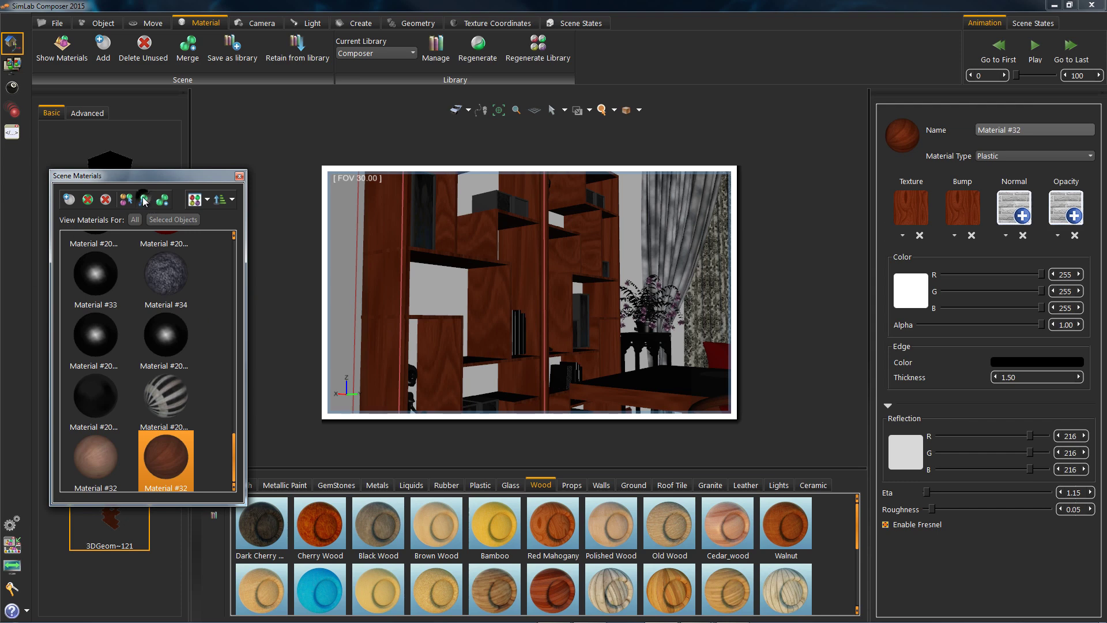
pyautogui.moveTo(557, 319); pyautogui.dragTo(427, 341)
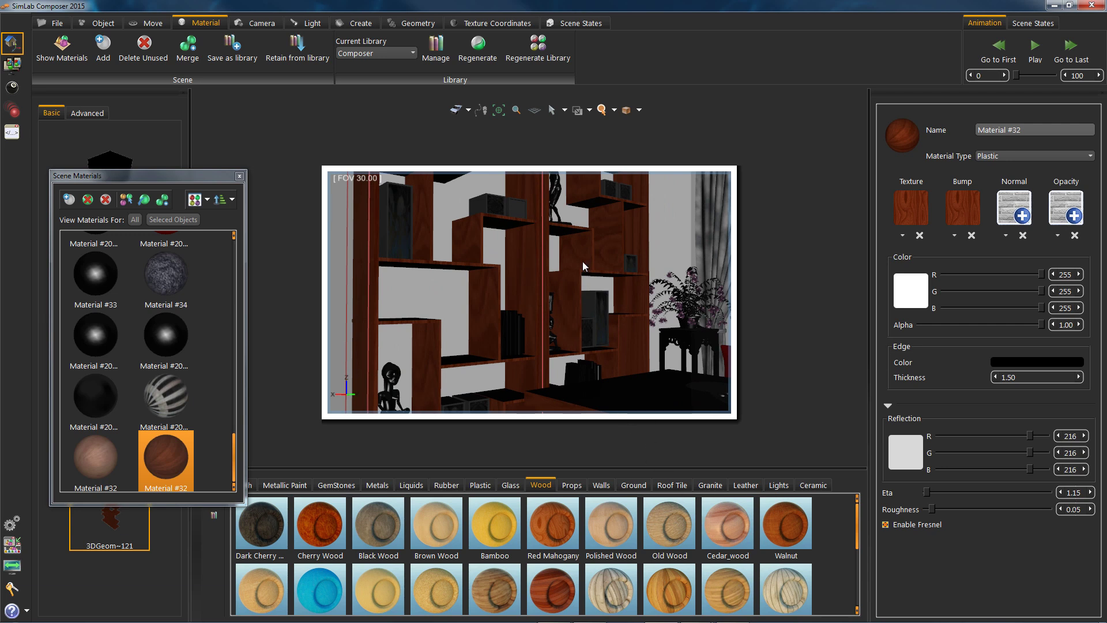
pyautogui.click(584, 265)
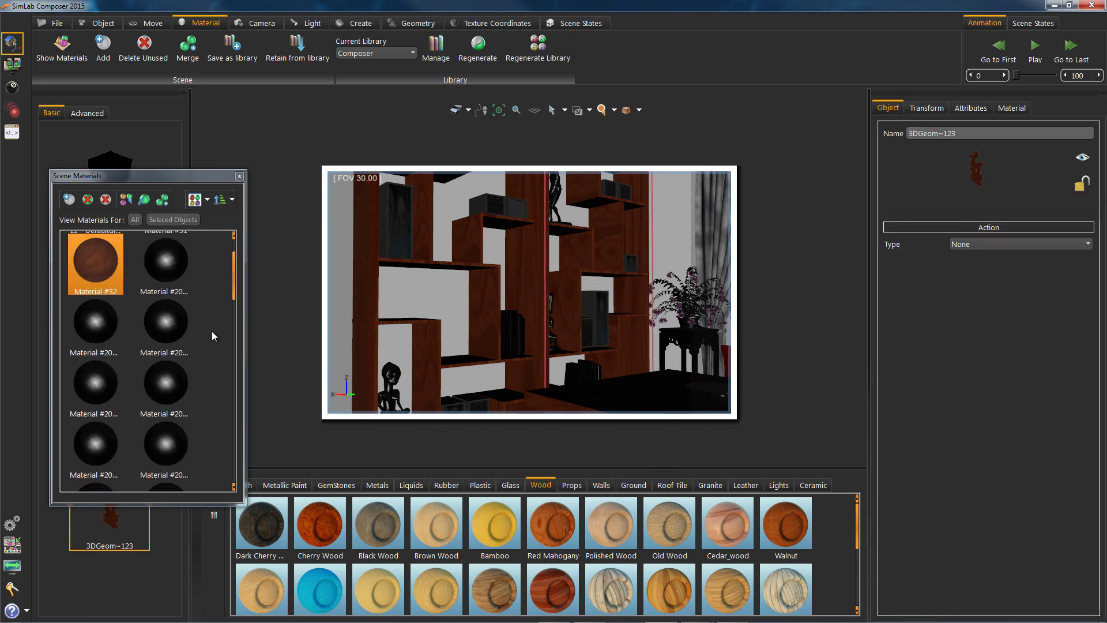
pyautogui.moveTo(235, 284); pyautogui.dragTo(245, 464)
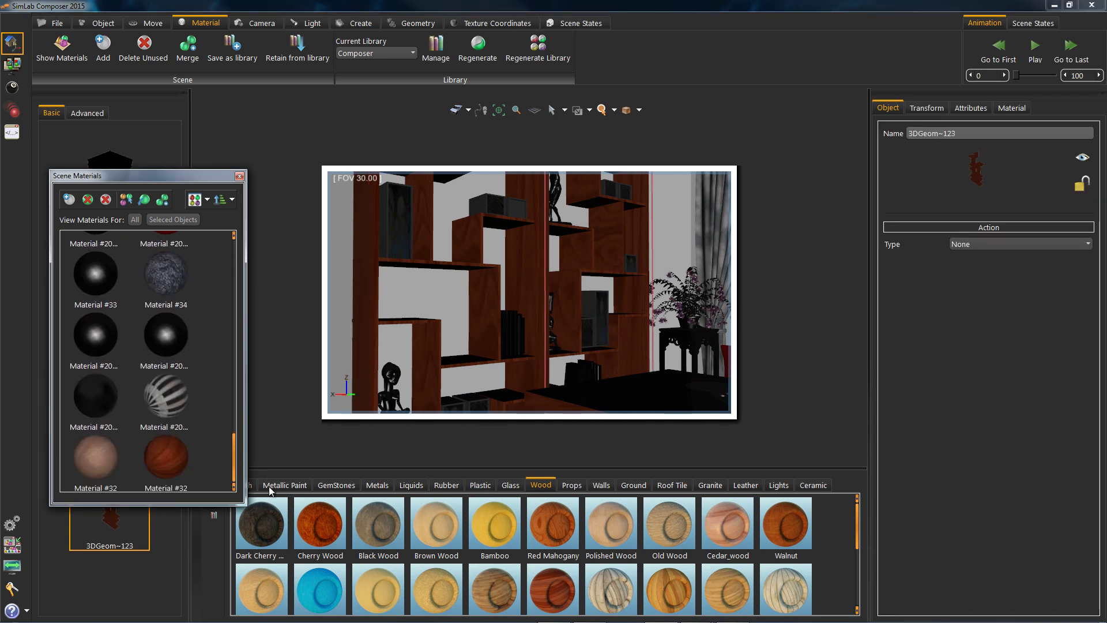
pyautogui.click(179, 459)
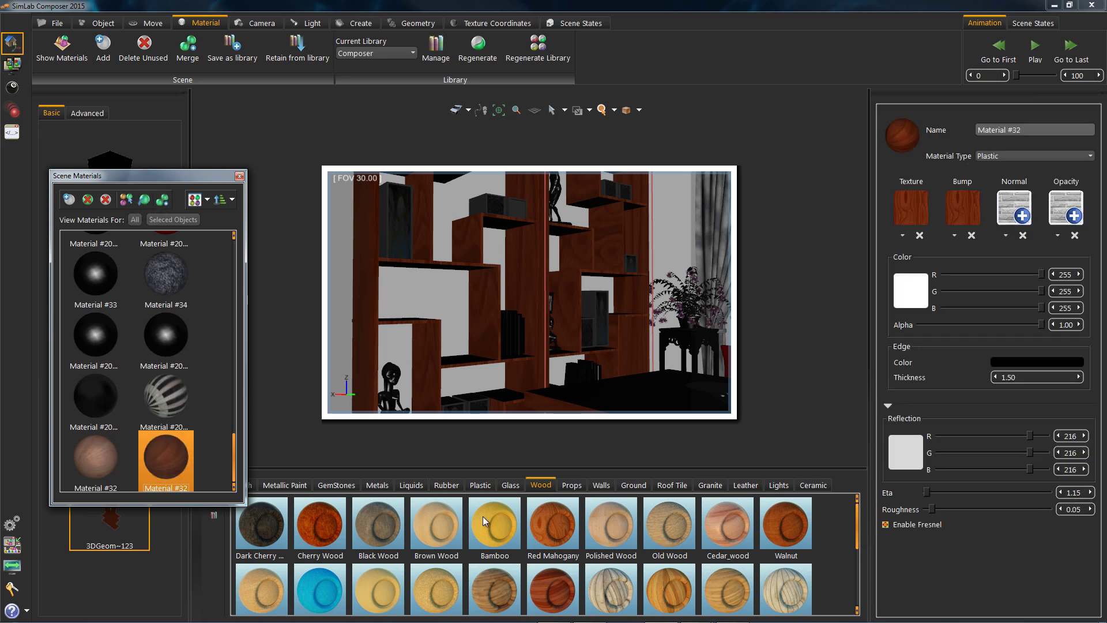
# - Apply Cedar_wood from the Wood library to Material #32 and check both bookshelves
pyautogui.click(728, 542)
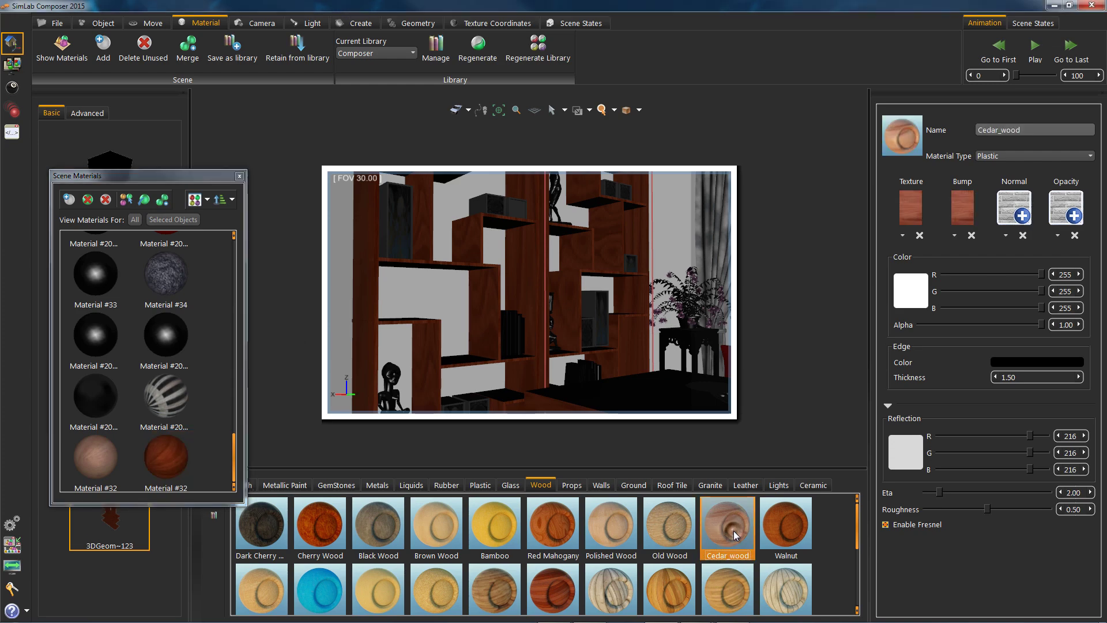
pyautogui.moveTo(729, 542); pyautogui.dragTo(170, 460)
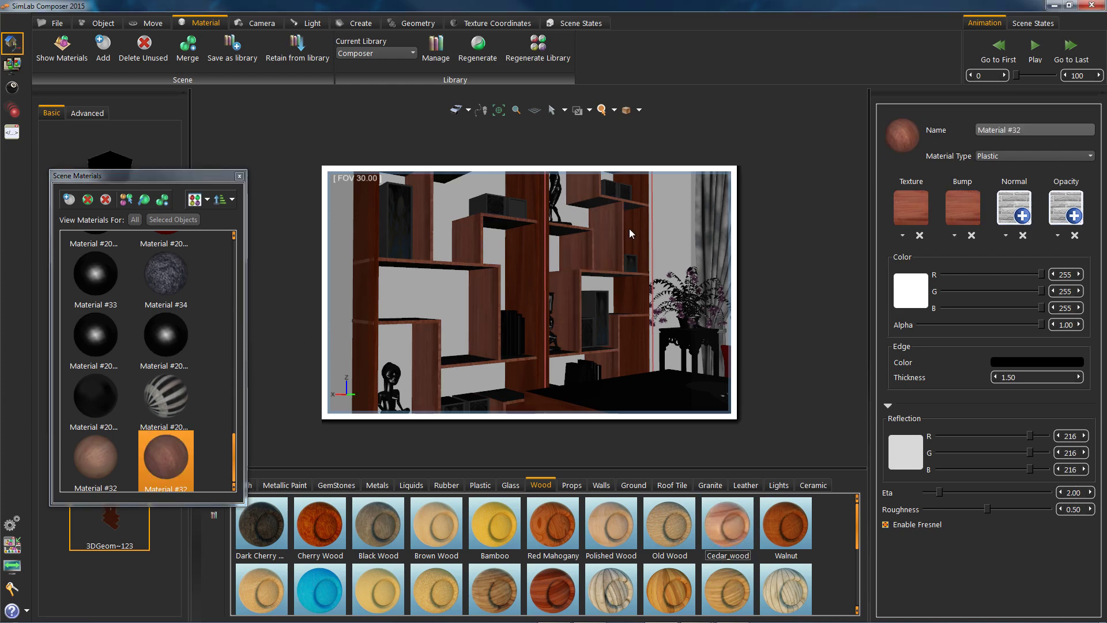
pyautogui.moveTo(570, 247); pyautogui.dragTo(555, 297)
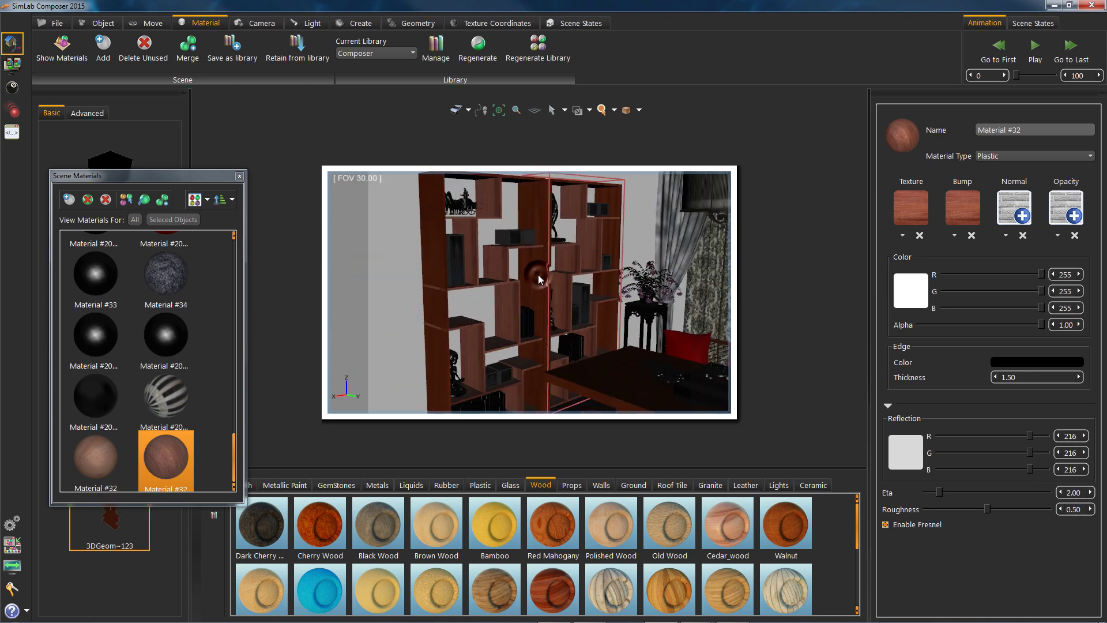
pyautogui.click(538, 276)
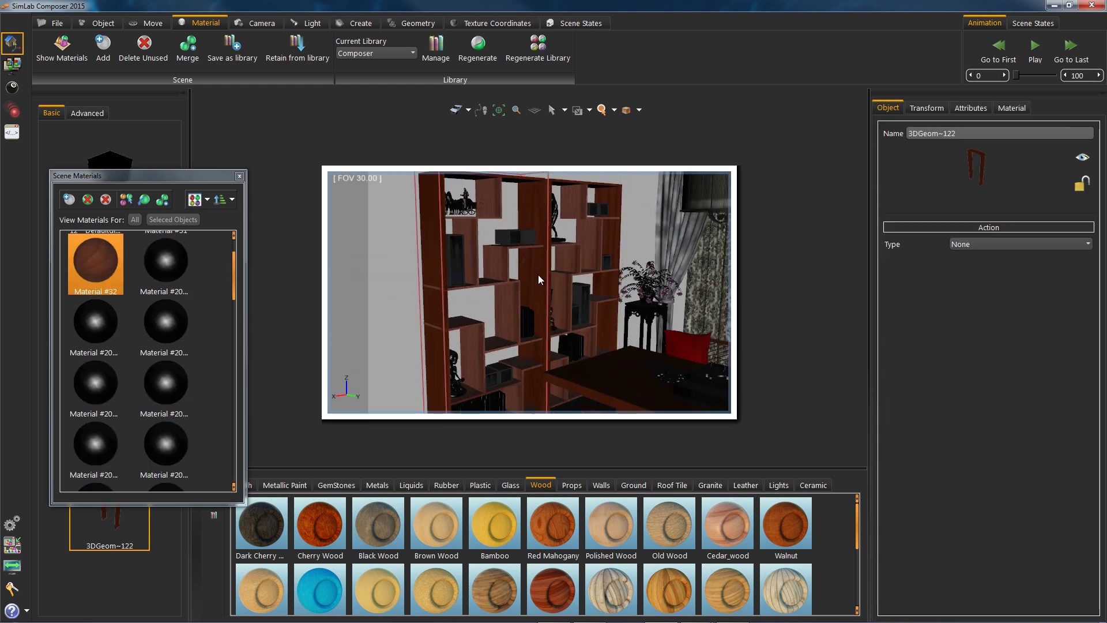
pyautogui.click(615, 242)
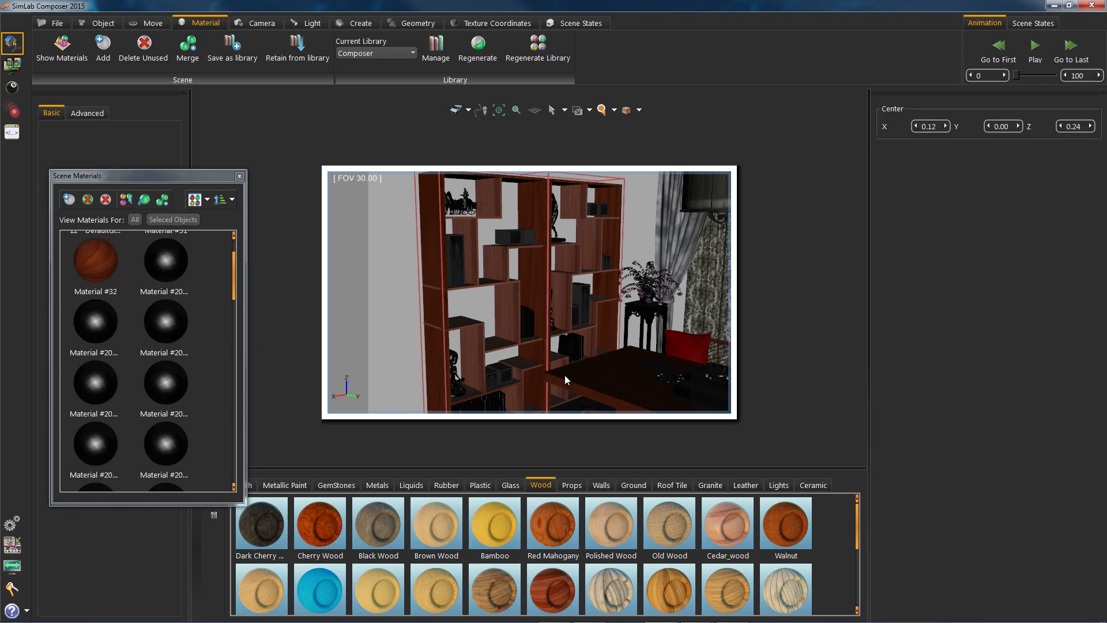
pyautogui.press('space')
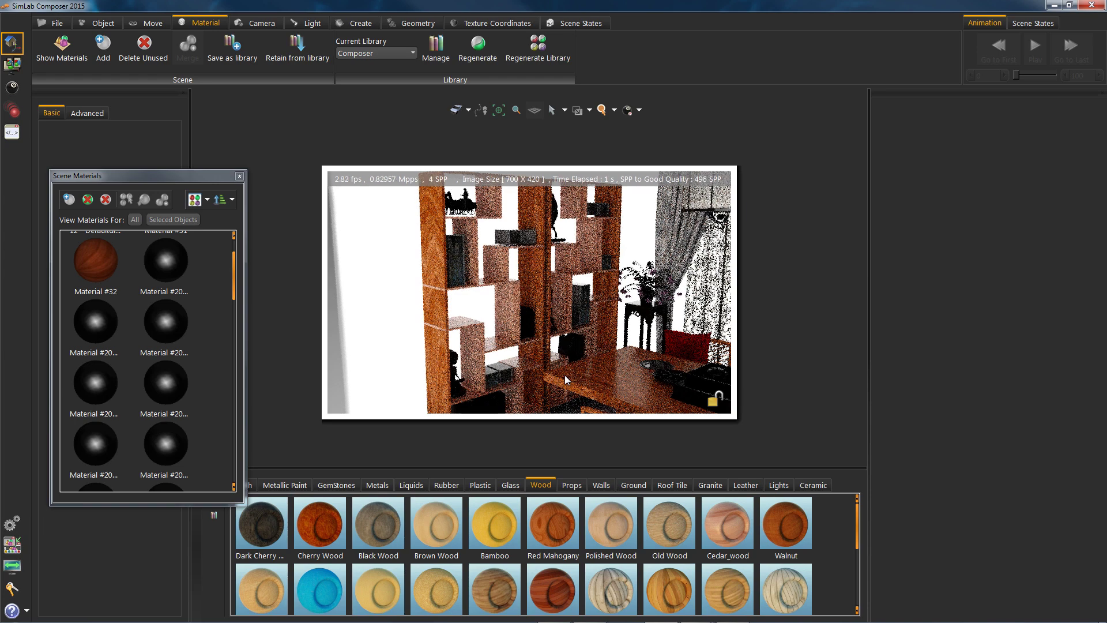
pyautogui.moveTo(565, 375)
pyautogui.mouseDown(button='middle')
pyautogui.moveTo(520, 333)
pyautogui.moveTo(564, 300)
pyautogui.mouseUp(button='middle')
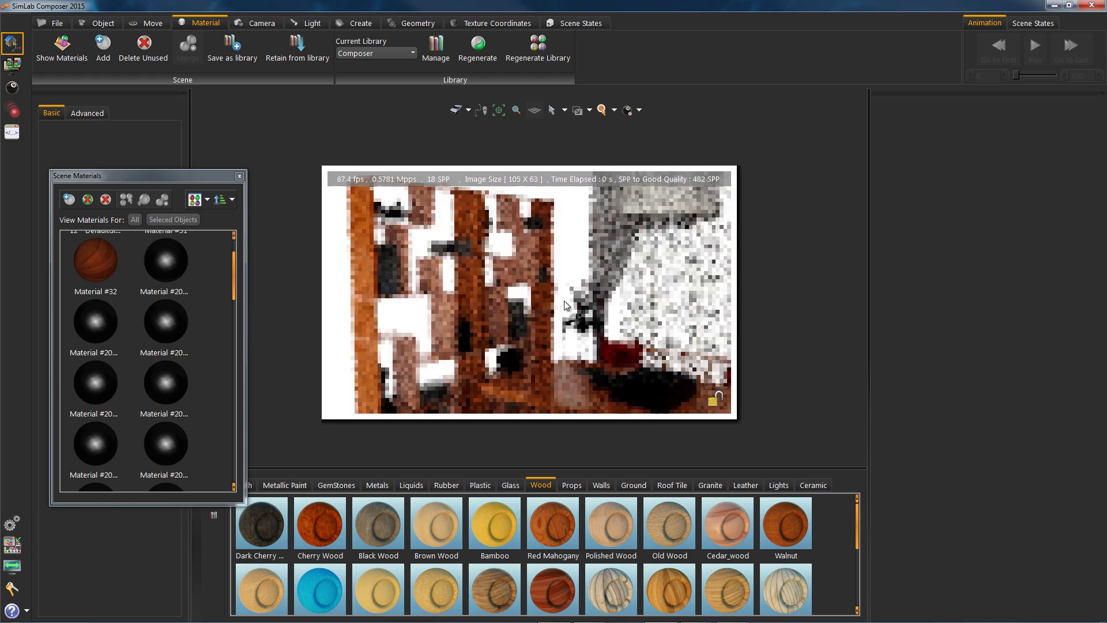
pyautogui.scroll(-6, 560, 291)
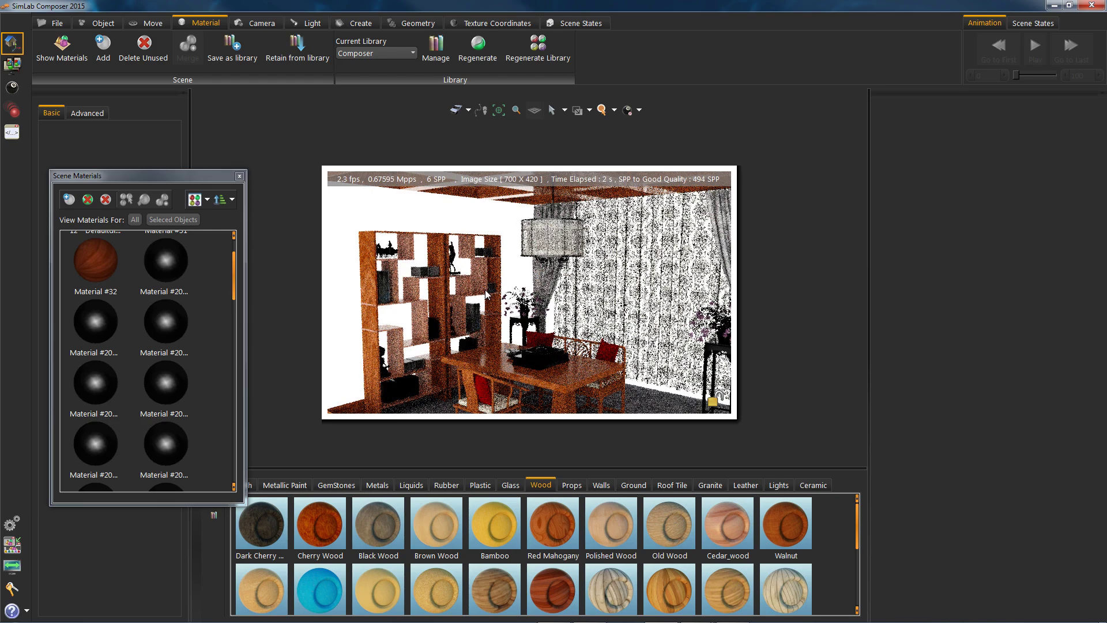
pyautogui.scroll(3, 527, 287)
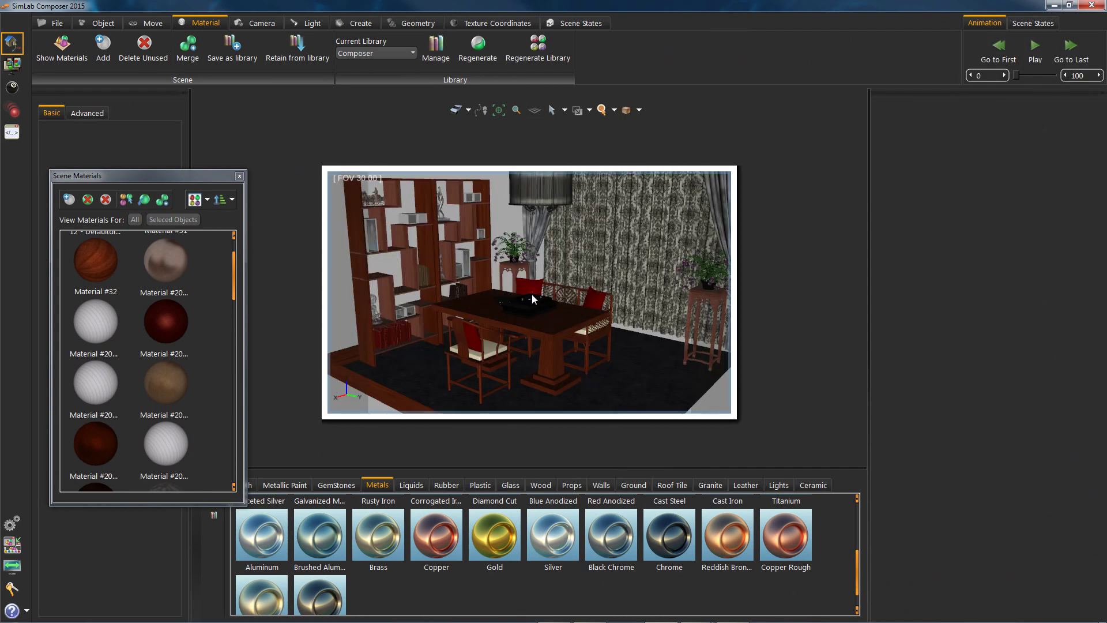
pyautogui.moveTo(382, 270)
pyautogui.mouseDown(button='middle')
pyautogui.moveTo(448, 278)
pyautogui.moveTo(427, 279)
pyautogui.mouseUp(button='middle')
pyautogui.moveTo(427, 280); pyautogui.dragTo(458, 278)
# - Review the HDR environment settings and run a quick ray-traced preview of the room
pyautogui.click(12, 88)
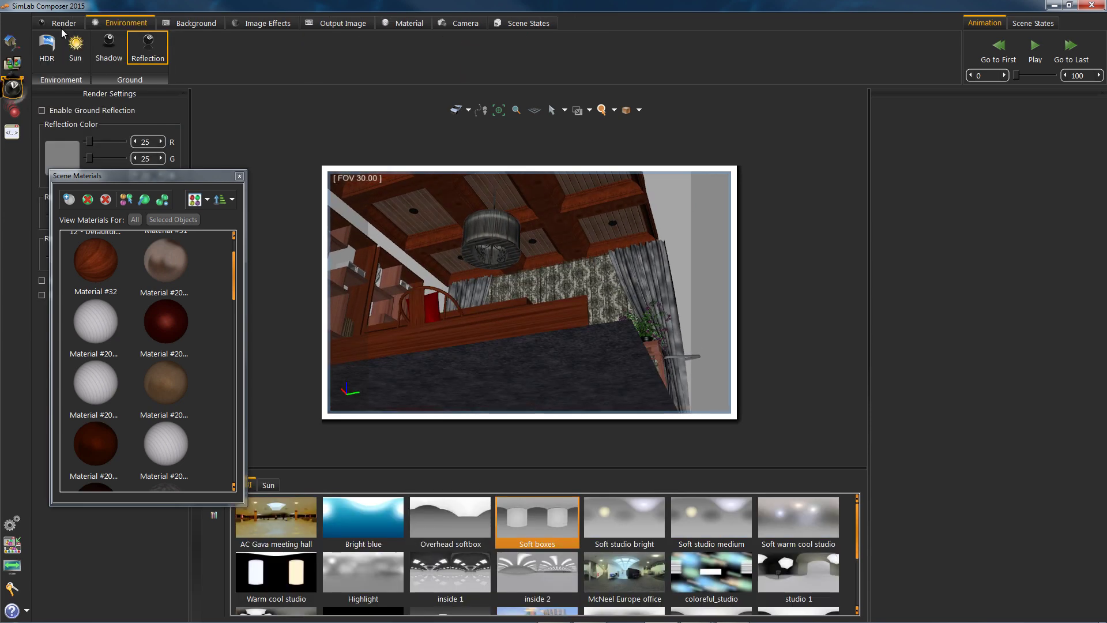
pyautogui.click(48, 53)
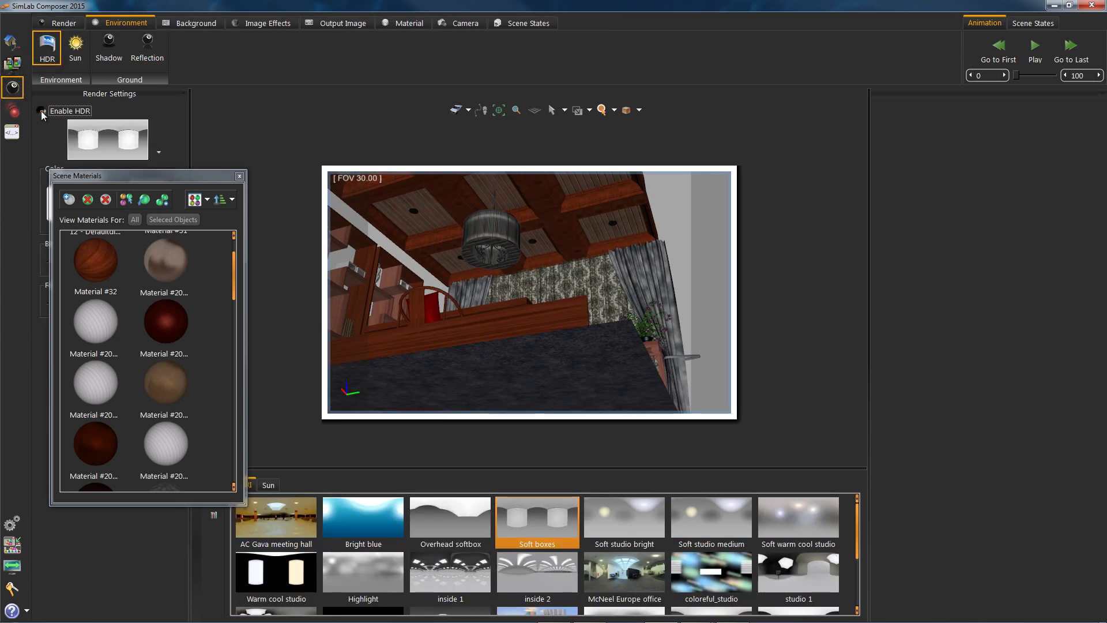
pyautogui.click(11, 44)
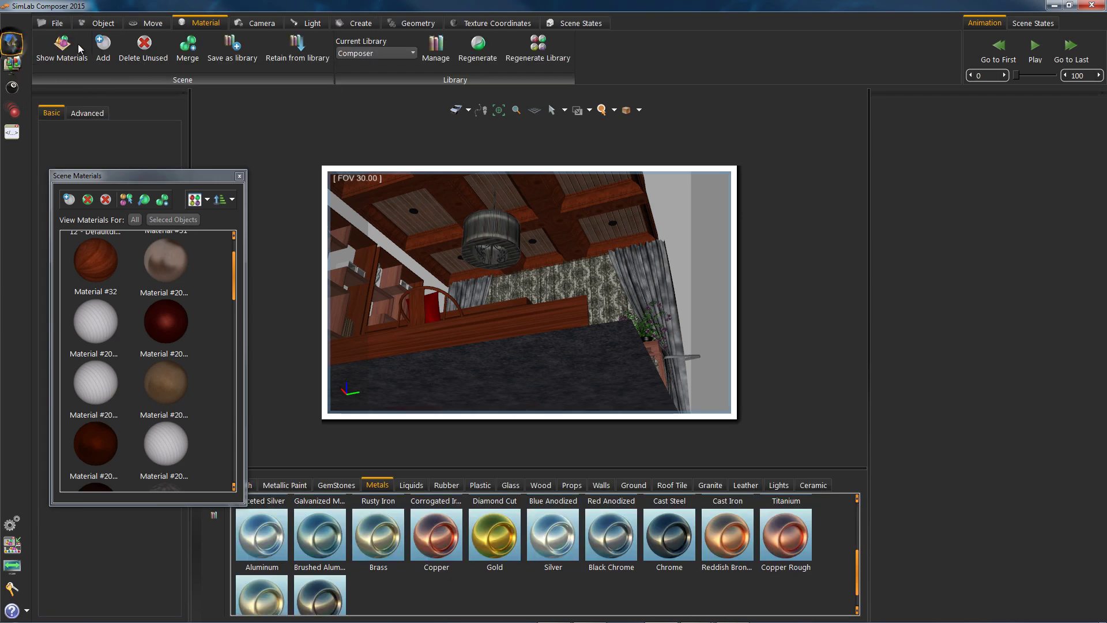
pyautogui.moveTo(495, 285); pyautogui.dragTo(520, 301, button='middle')
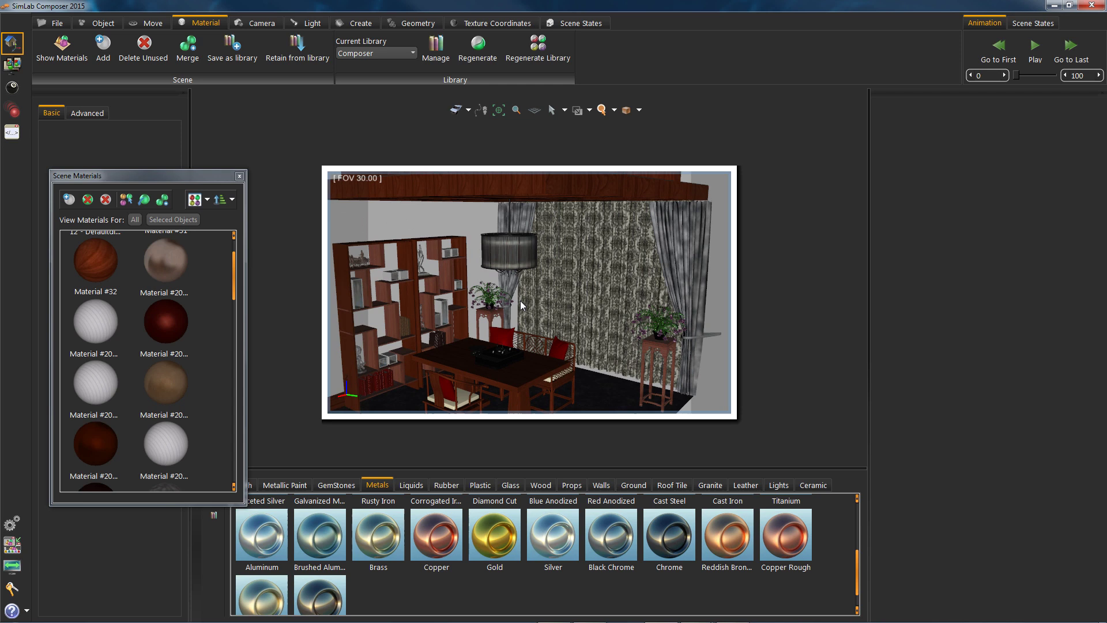
pyautogui.hotkey('ctrl', 'r')
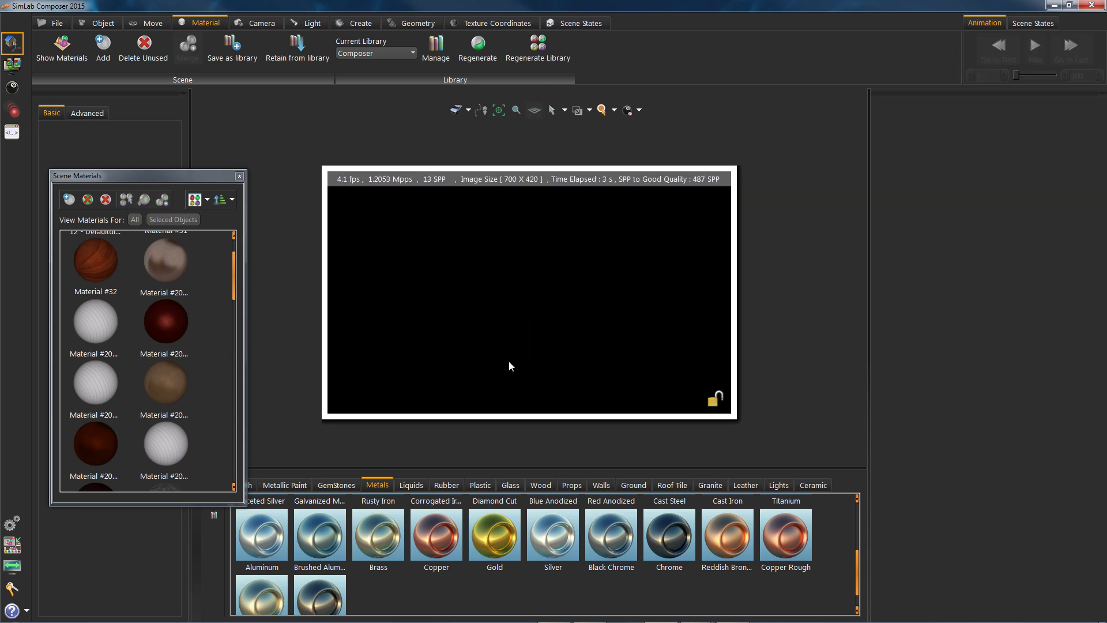
pyautogui.press('r')
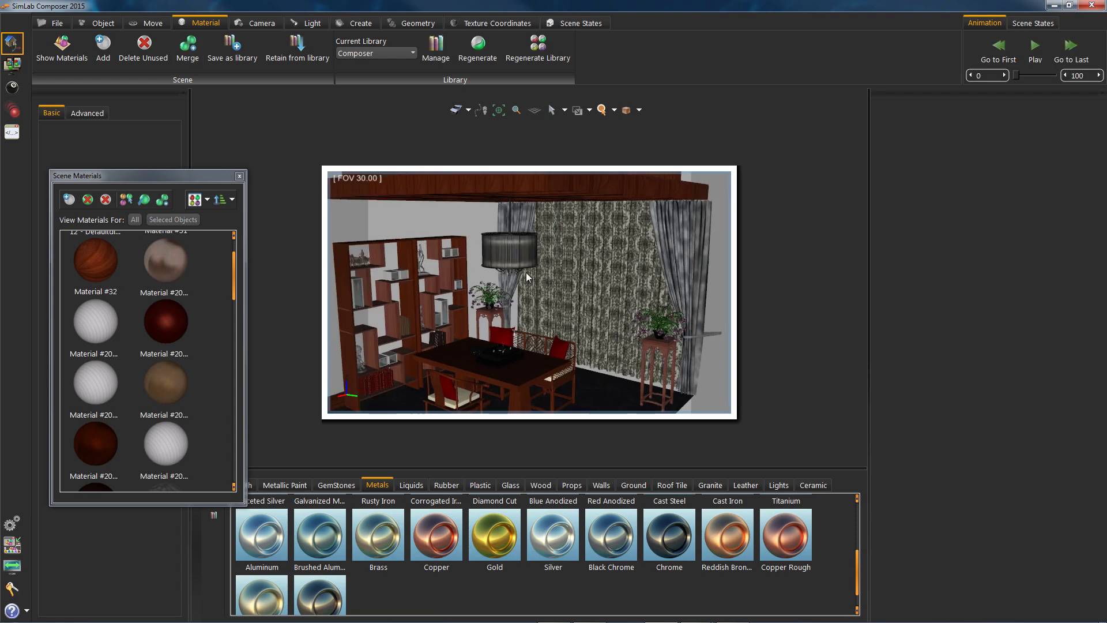
# - Delete the solid black disc inside the ceiling light fixture
pyautogui.moveTo(509, 361); pyautogui.dragTo(426, 312)
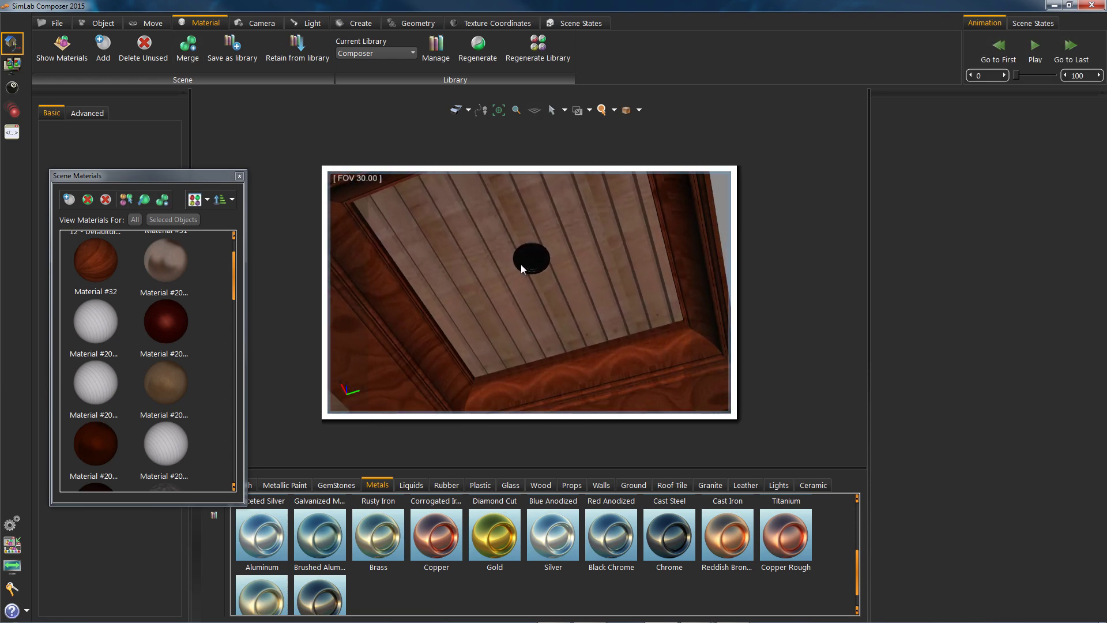
pyautogui.moveTo(520, 264); pyautogui.dragTo(530, 237)
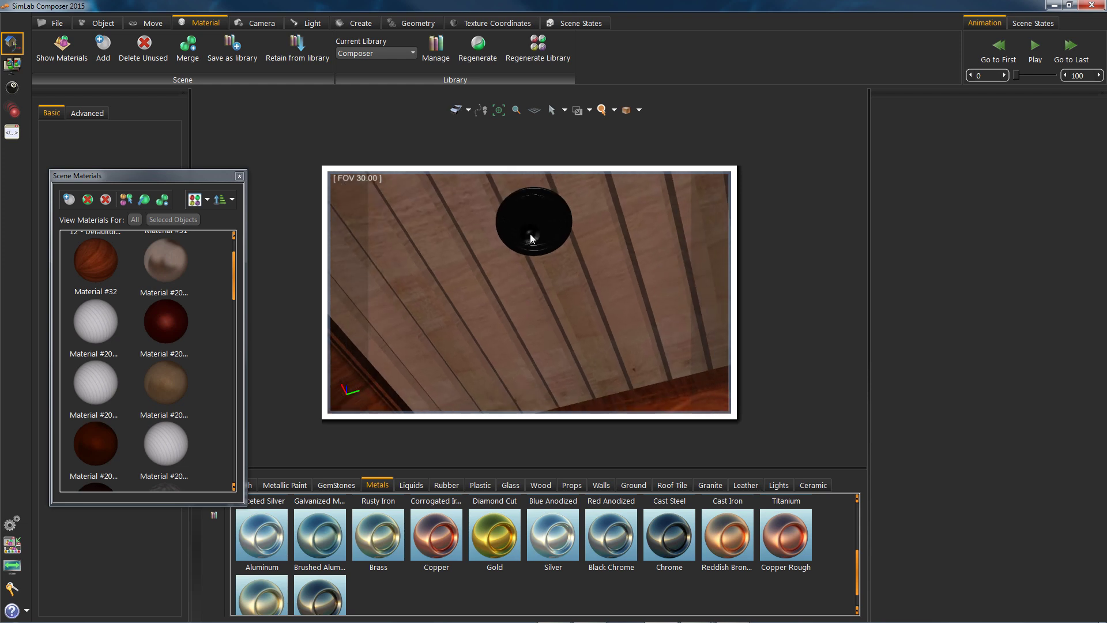
pyautogui.click(531, 238)
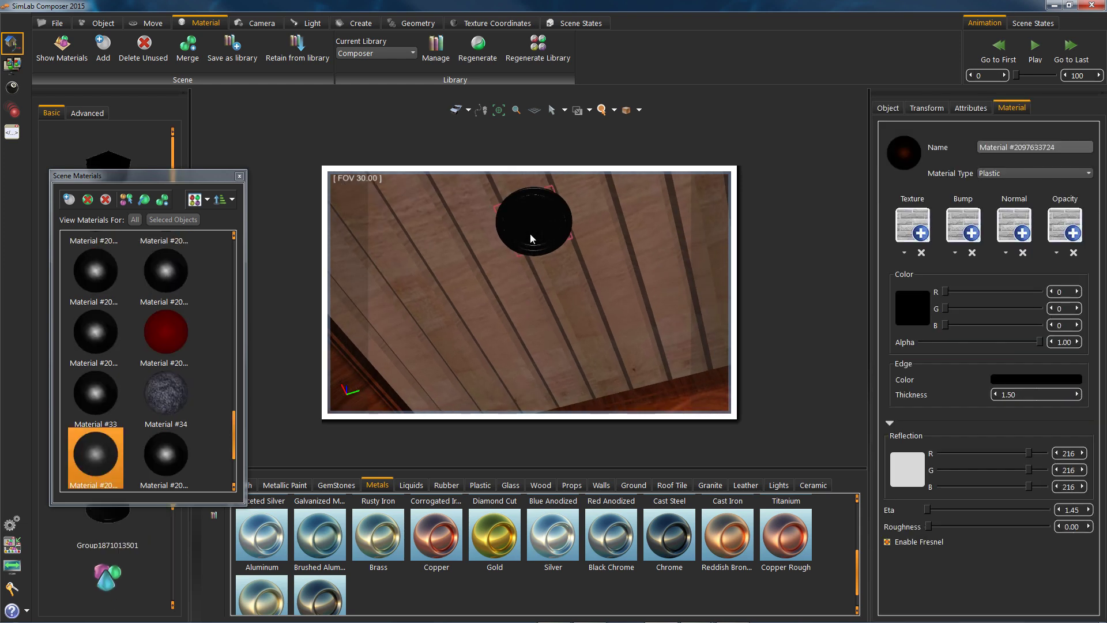
pyautogui.press('Delete')
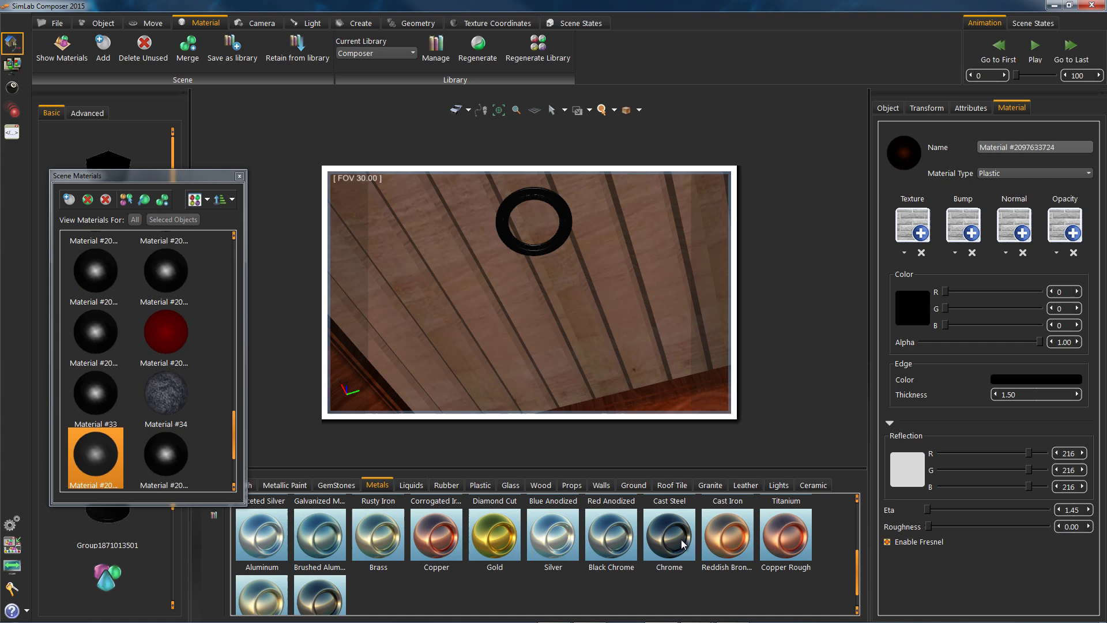
# - Apply the White light emitter from the Lights library to the ceiling lamp's disc
pyautogui.moveTo(650, 548); pyautogui.dragTo(567, 223)
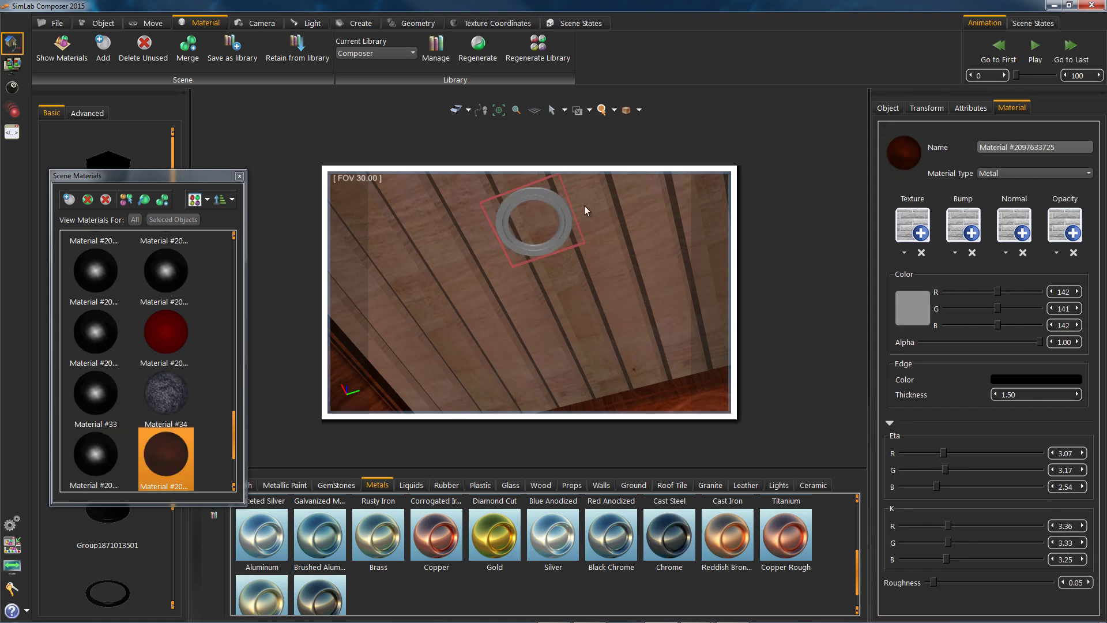
pyautogui.hotkey('ctrl', 'z')
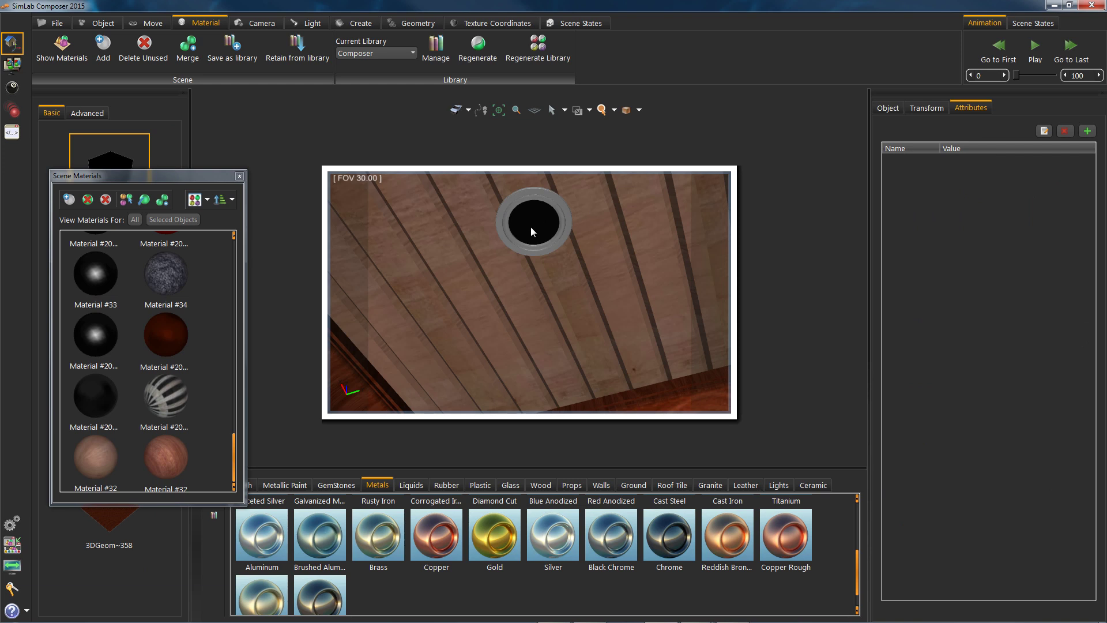
pyautogui.click(531, 227)
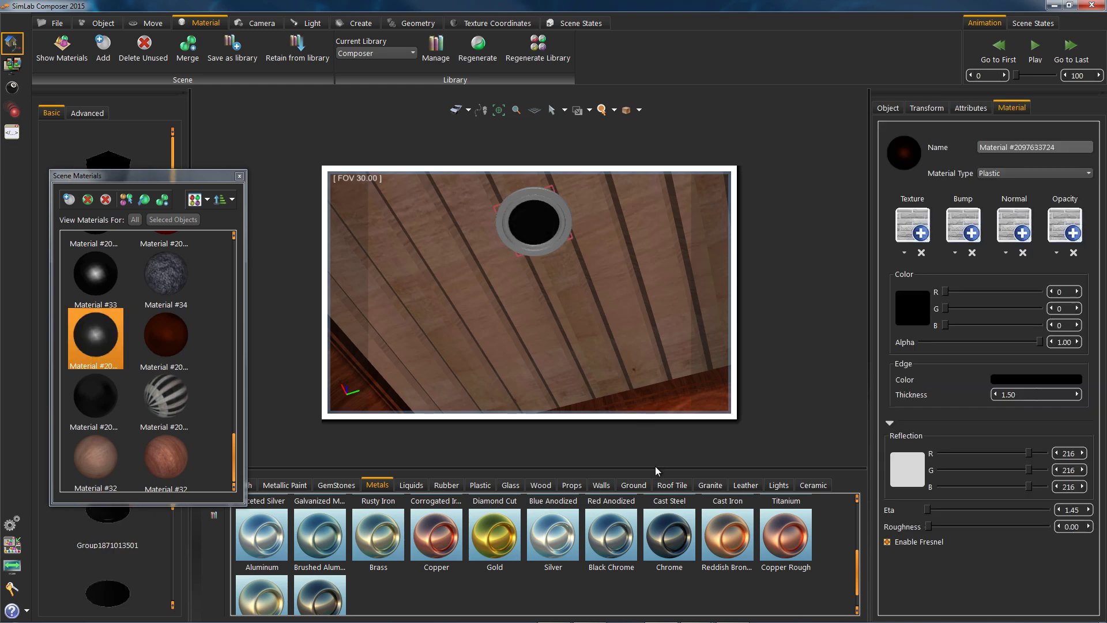
pyautogui.click(789, 488)
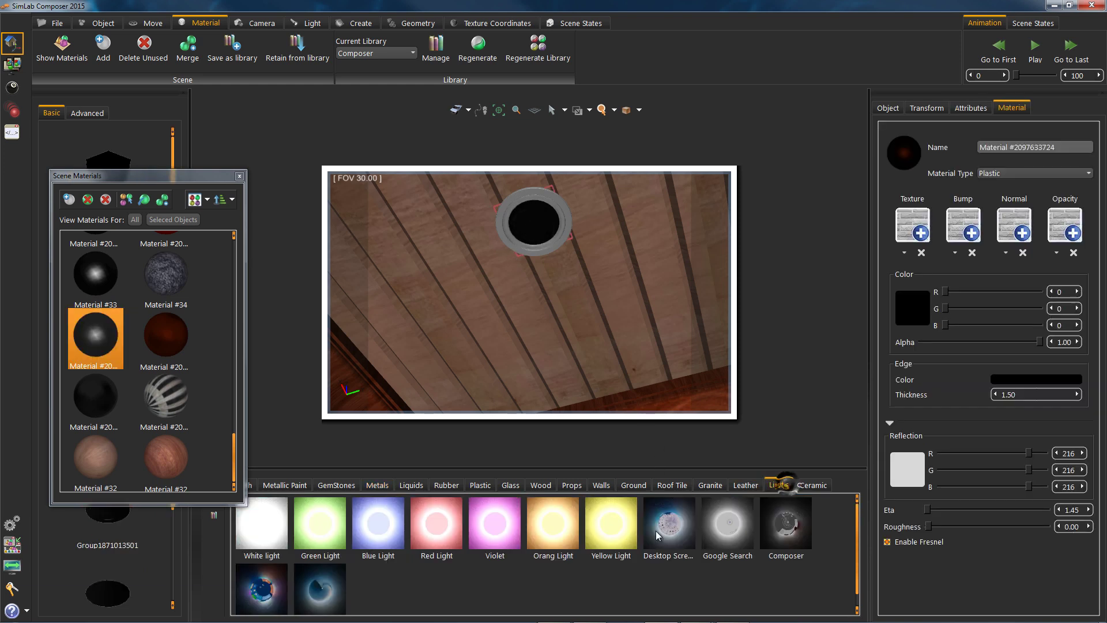
pyautogui.moveTo(263, 540); pyautogui.dragTo(538, 222)
# - Hide the front and right walls of the room box
pyautogui.scroll(-3, 511, 231)
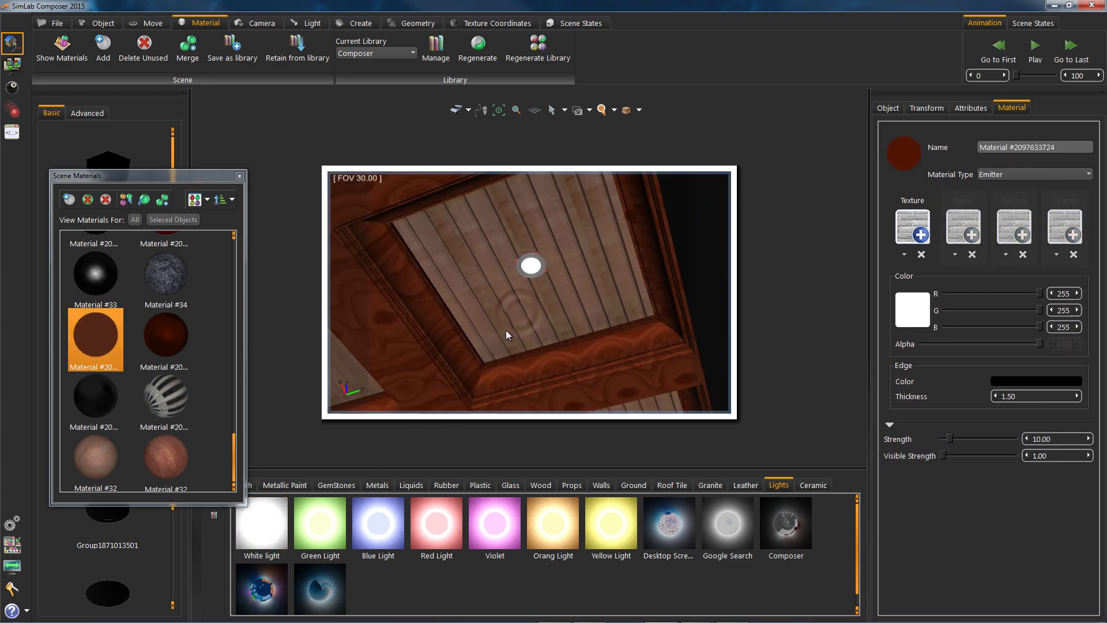
pyautogui.moveTo(506, 330); pyautogui.dragTo(484, 320, button='middle')
pyautogui.scroll(-3, 483, 251)
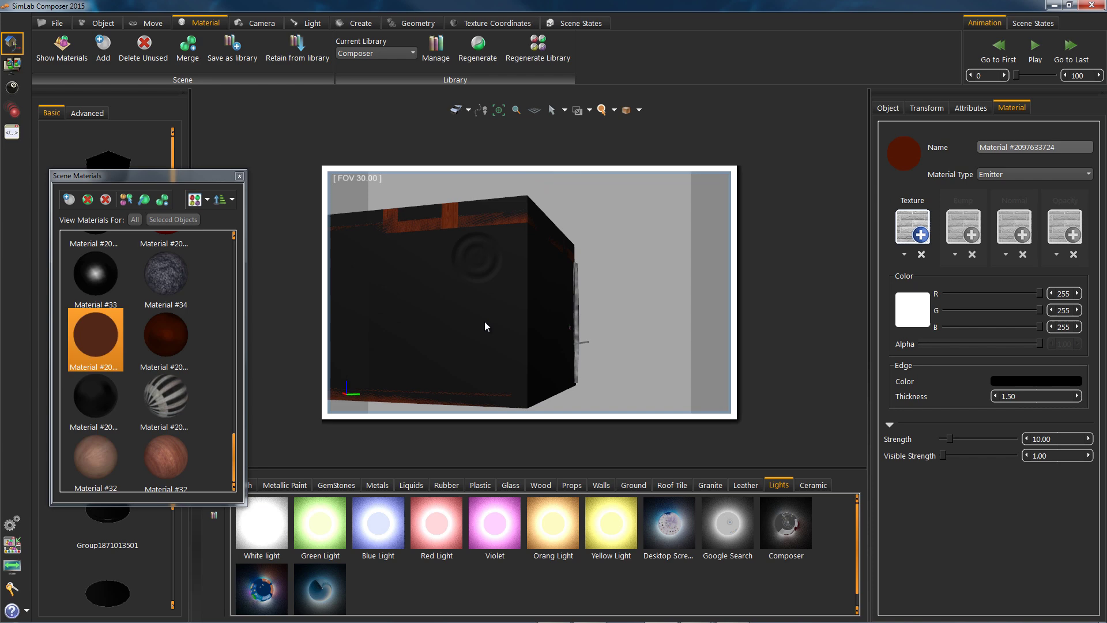
pyautogui.click(485, 320)
pyautogui.press('h')
pyautogui.click(544, 312)
pyautogui.press('h')
# - Frame the table and shelves and start the live ray-traced preview
pyautogui.moveTo(547, 315); pyautogui.dragTo(300, 369)
pyautogui.scroll(5, 423, 372)
pyautogui.moveTo(423, 372); pyautogui.dragTo(511, 327, button='middle')
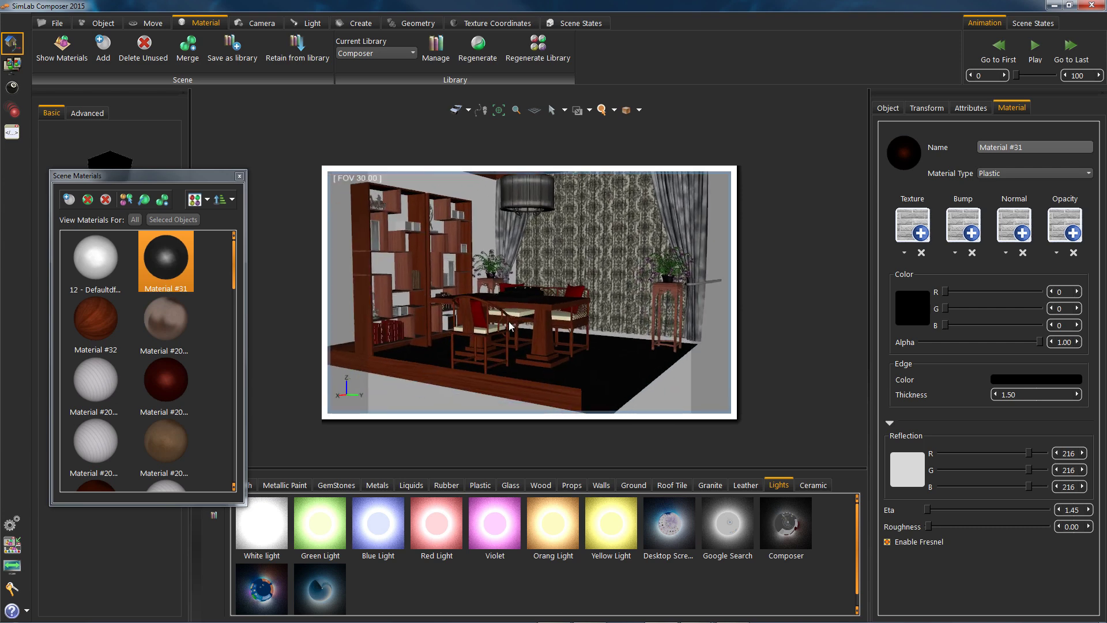
pyautogui.moveTo(510, 327); pyautogui.dragTo(448, 337)
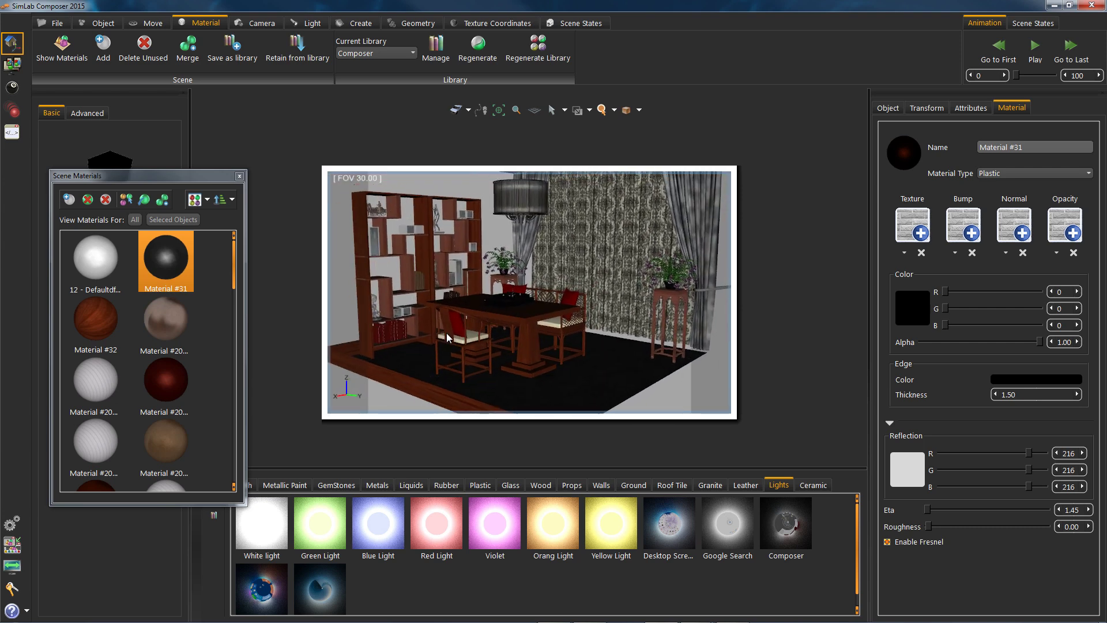
pyautogui.press('space')
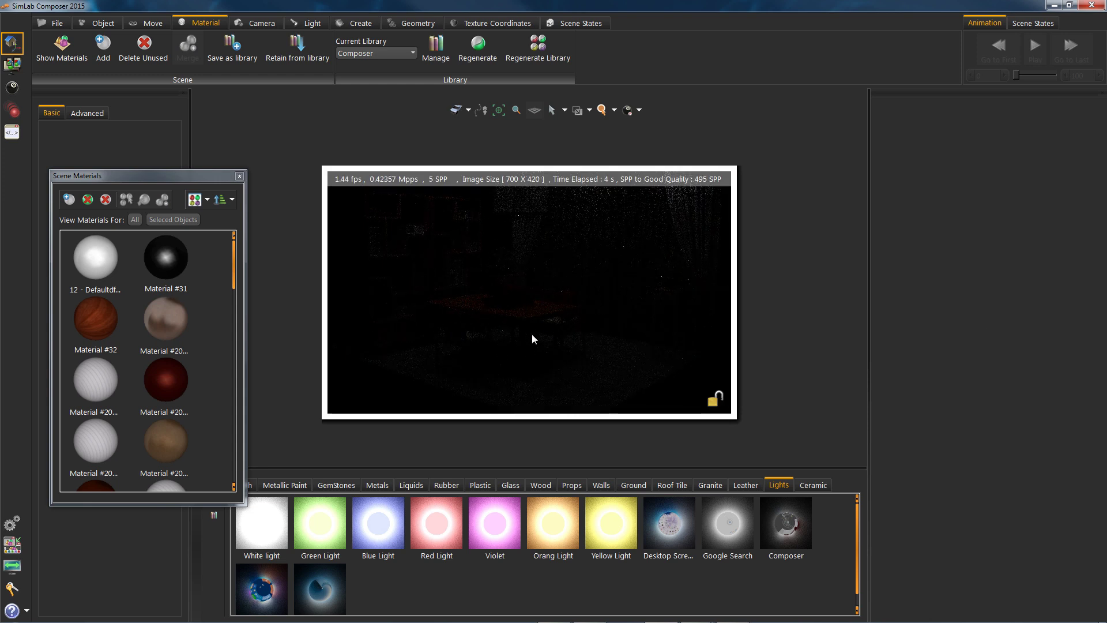
# - Select a ceiling light and check its emitter Strength of 10.00
pyautogui.moveTo(535, 330); pyautogui.dragTo(549, 248)
pyautogui.press('space')
pyautogui.moveTo(513, 320); pyautogui.dragTo(520, 352)
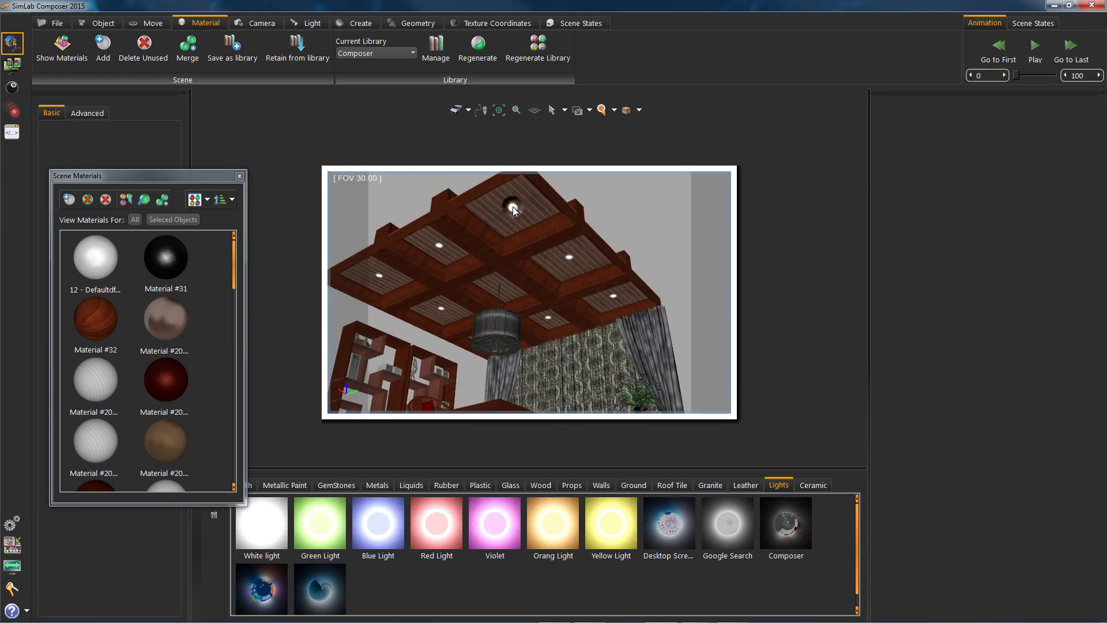
pyautogui.click(515, 213)
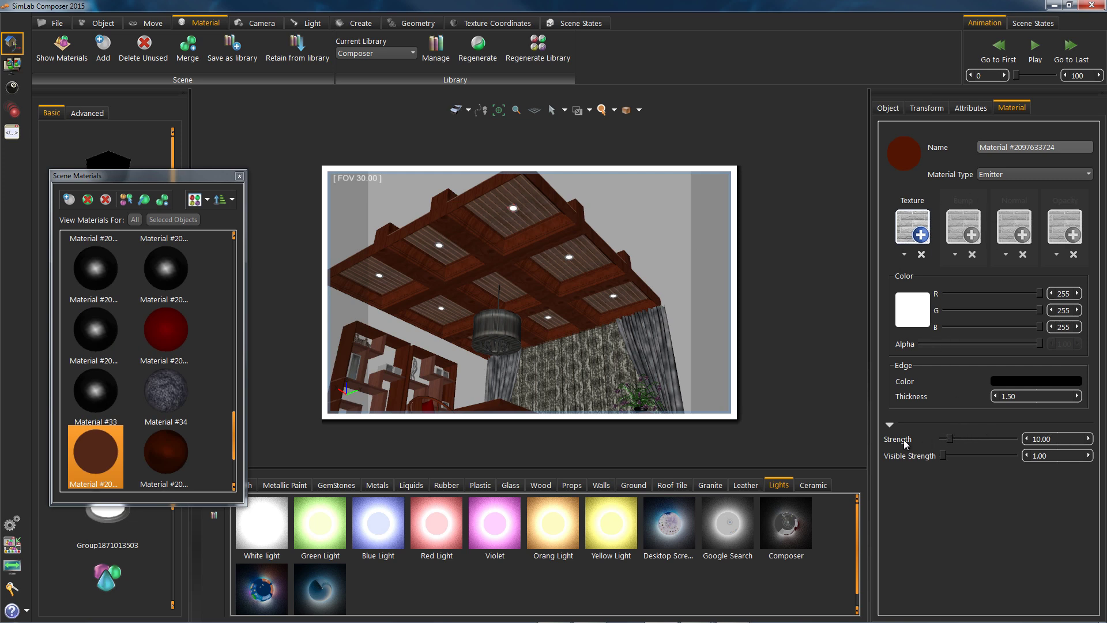
pyautogui.moveTo(1055, 436); pyautogui.dragTo(976, 443)
# - Run the ray-traced preview of the ceiling again, then return to the shaded room view
pyautogui.hotkey('ctrl', 'r')
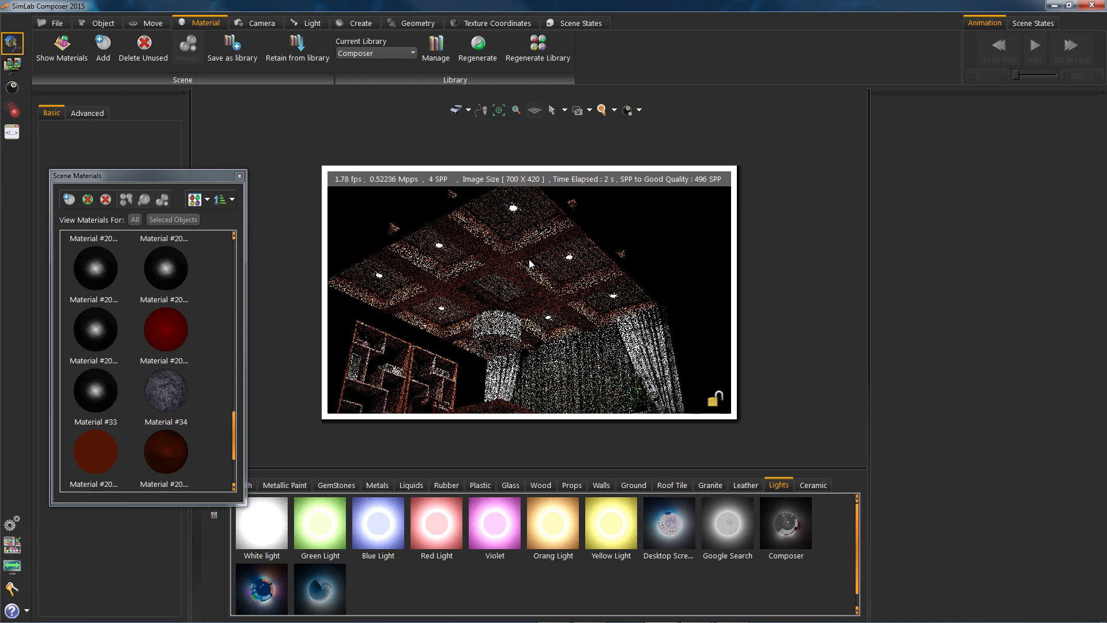
pyautogui.moveTo(448, 453)
pyautogui.mouseDown(button='middle')
pyautogui.moveTo(452, 495)
pyautogui.moveTo(497, 438)
pyautogui.moveTo(509, 300)
pyautogui.mouseUp(button='middle')
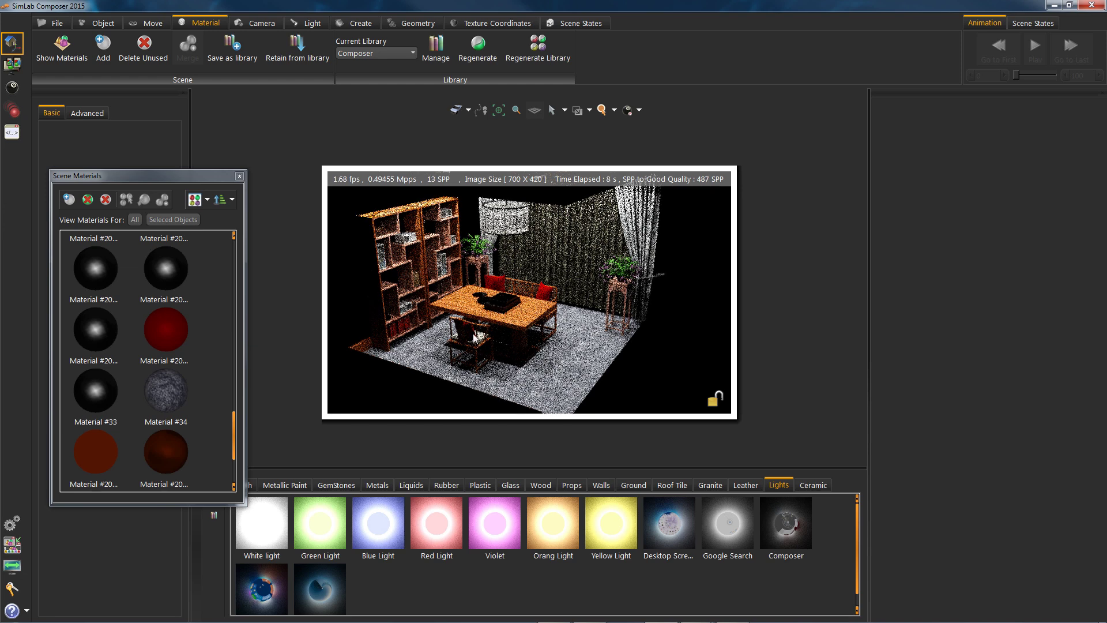
pyautogui.moveTo(485, 358); pyautogui.dragTo(535, 383)
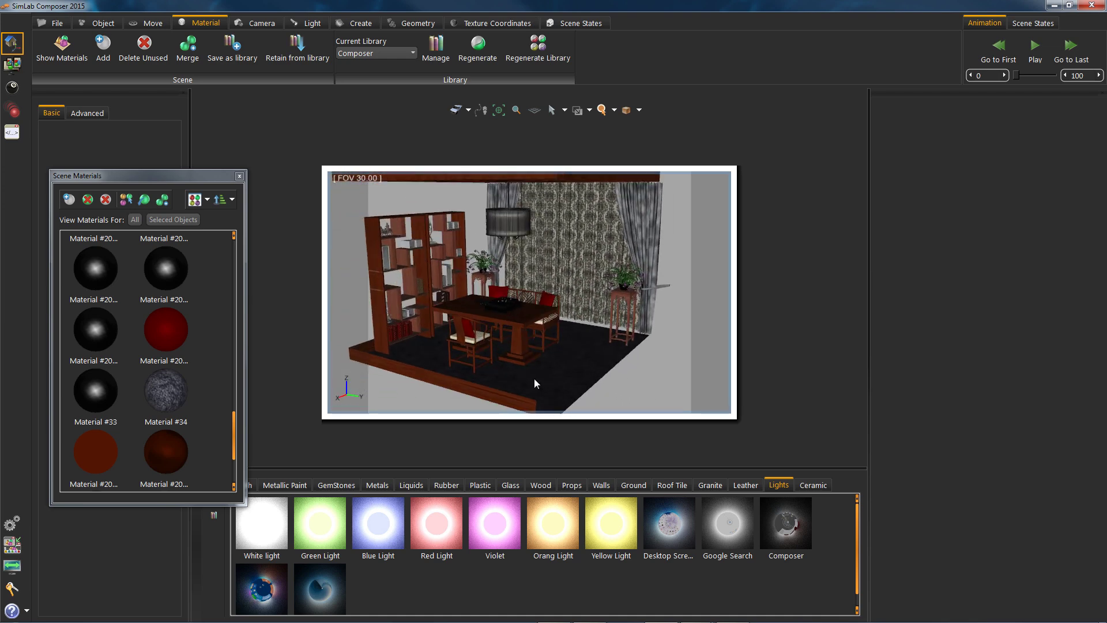
# - Hide another outer wall of the room box to expose the interior
pyautogui.click(534, 379)
pyautogui.scroll(3, 534, 378)
pyautogui.scroll(-3, 534, 378)
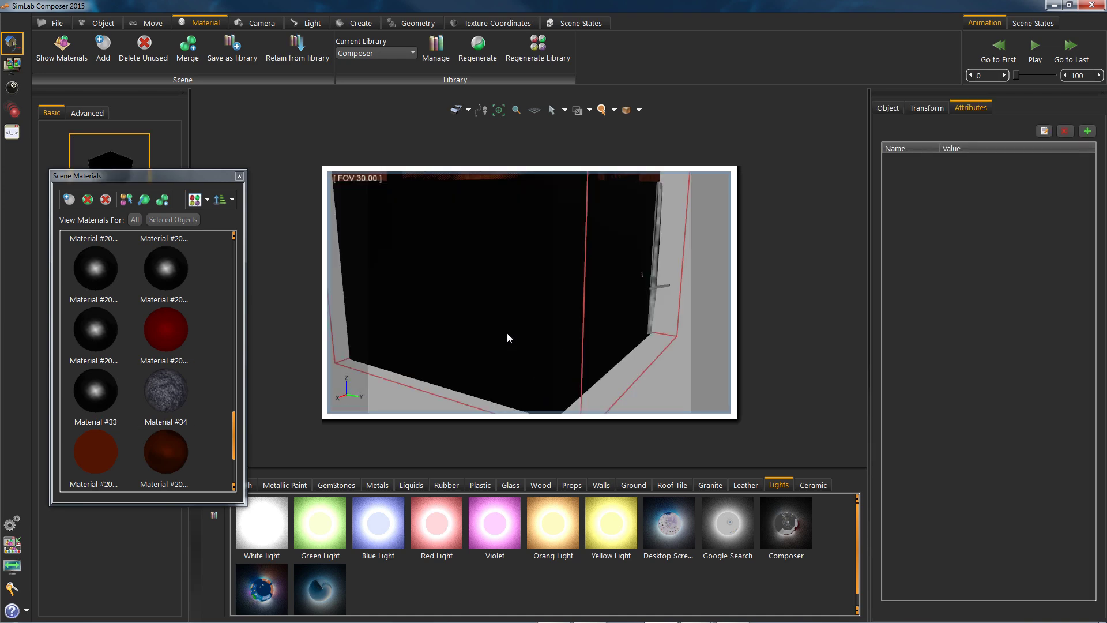
pyautogui.moveTo(499, 332); pyautogui.dragTo(442, 285)
pyautogui.click(442, 284)
pyautogui.moveTo(627, 303); pyautogui.dragTo(510, 331)
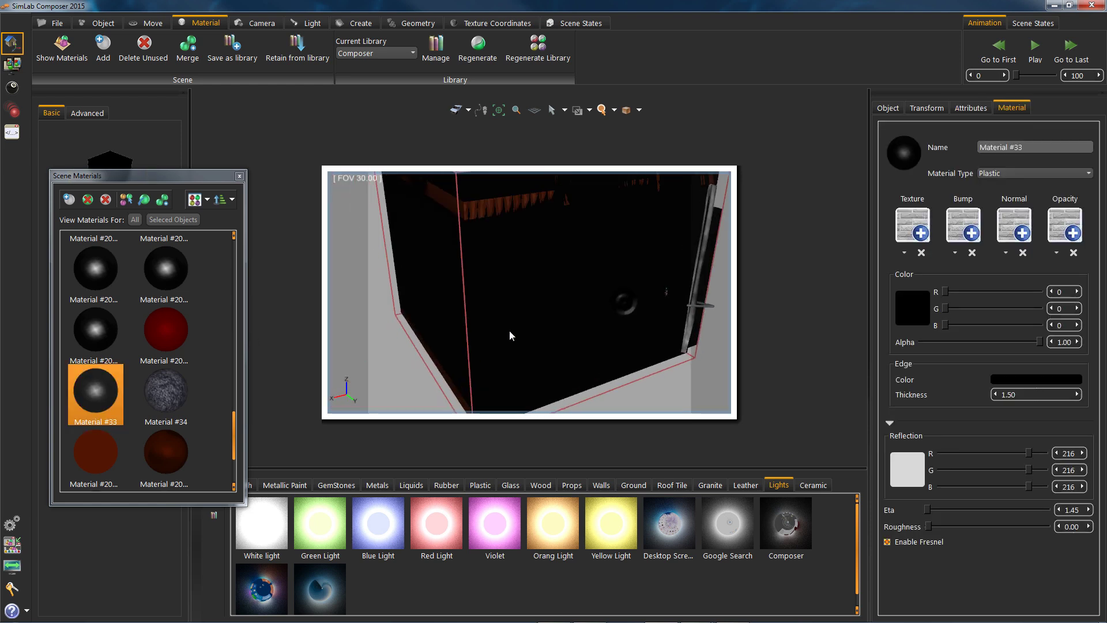
pyautogui.moveTo(508, 331); pyautogui.dragTo(495, 245, button='right')
pyautogui.press('Delete')
pyautogui.moveTo(656, 264); pyautogui.dragTo(471, 285)
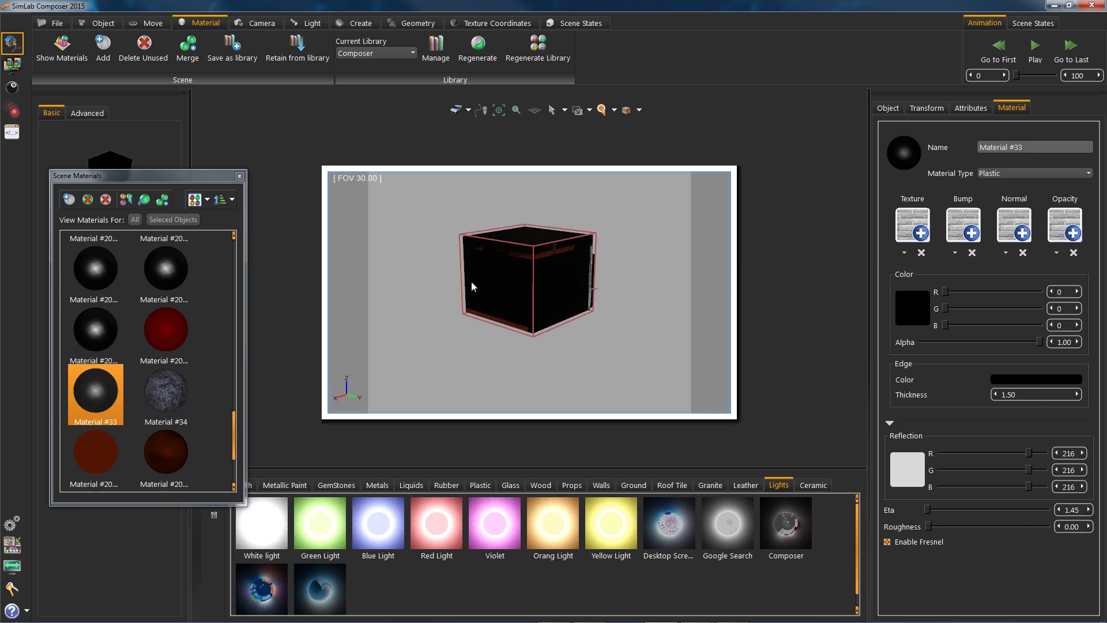
# - Shift the black Material #33 wall panel by -1.256 along its red axis
pyautogui.click(99, 23)
pyautogui.click(153, 23)
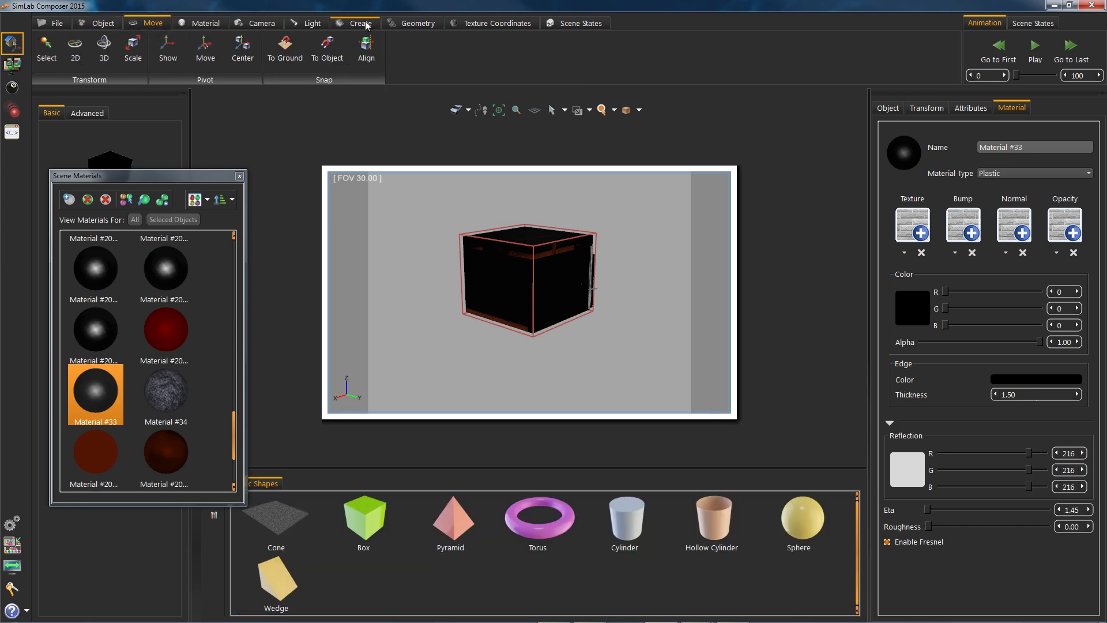
pyautogui.click(419, 23)
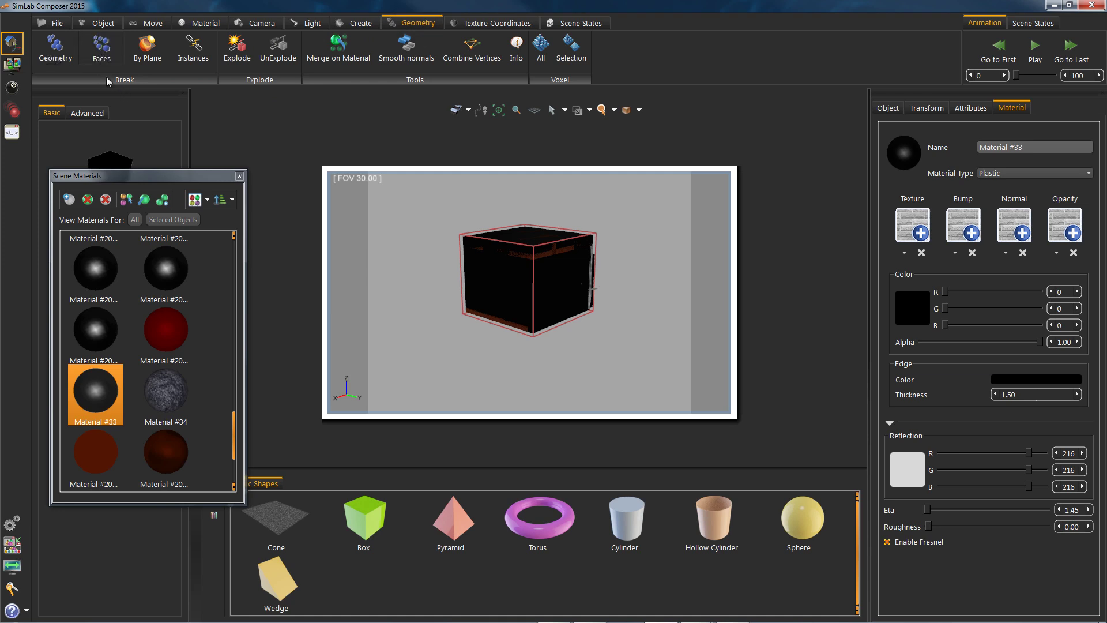
pyautogui.press('Escape')
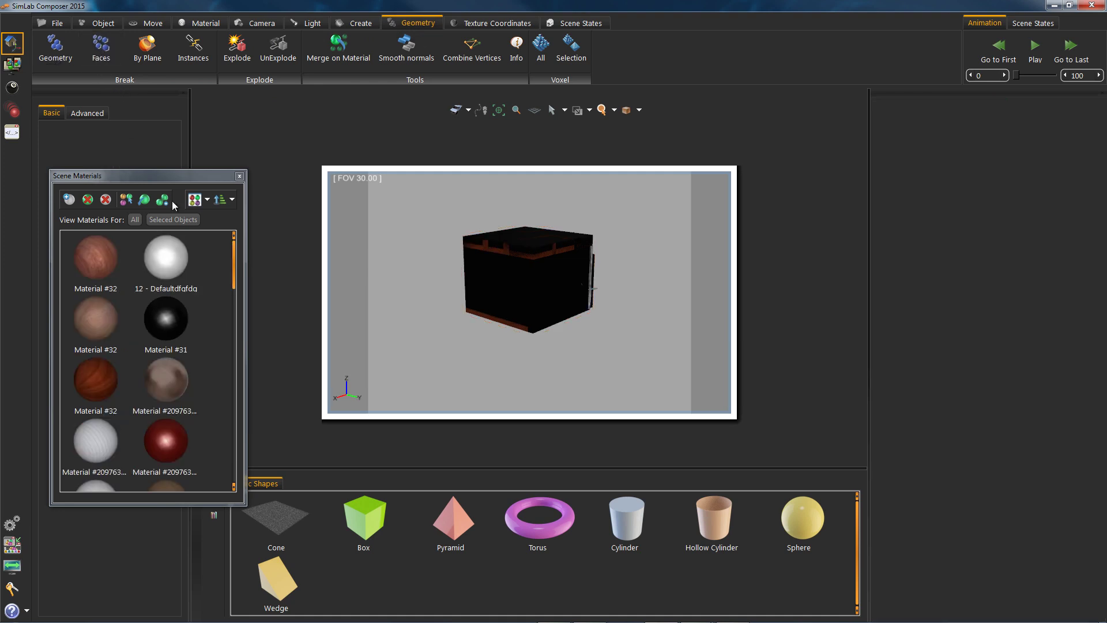
pyautogui.click(494, 296)
pyautogui.doubleClick(494, 291)
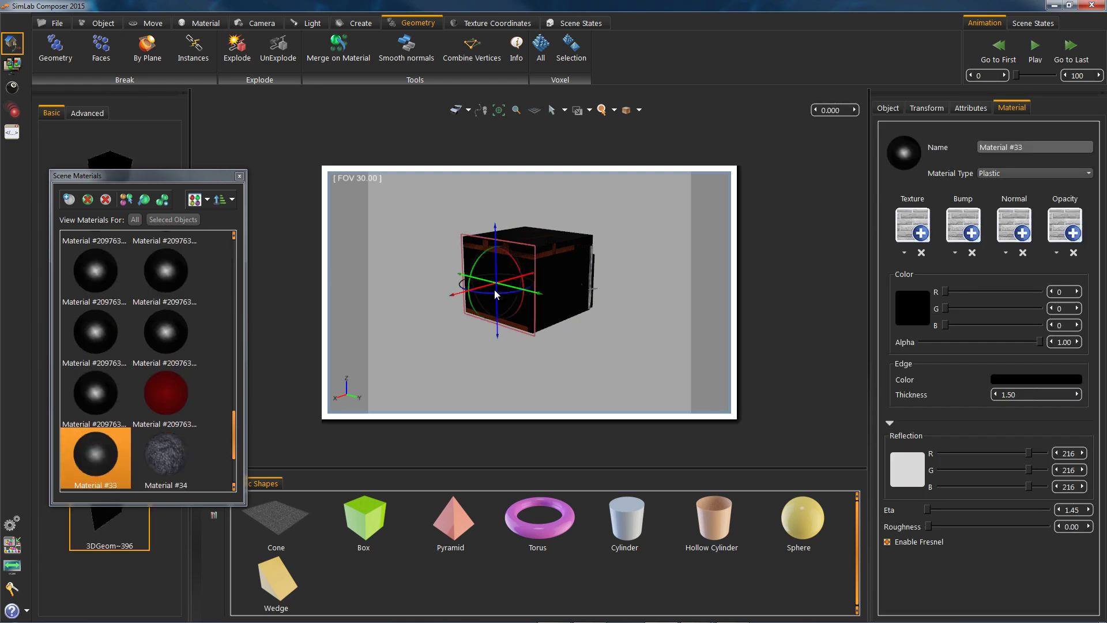
pyautogui.moveTo(406, 313); pyautogui.dragTo(564, 281)
pyautogui.moveTo(483, 345); pyautogui.dragTo(536, 349)
pyautogui.scroll(5, 500, 378)
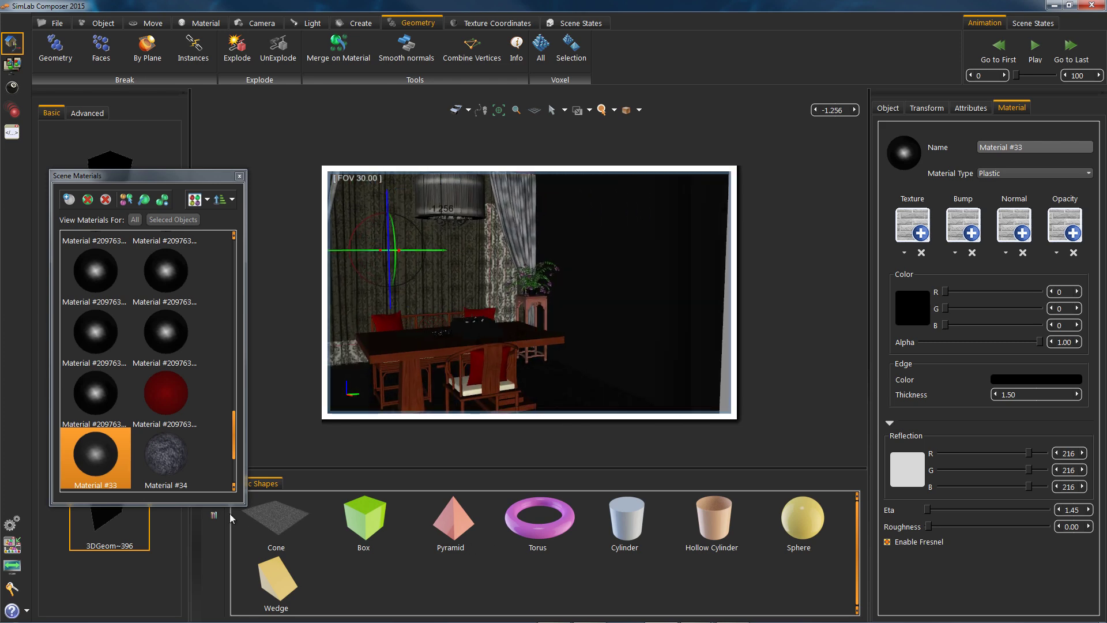
# - Apply the Wrinkle material from the Walls library to two outer walls
pyautogui.click(201, 23)
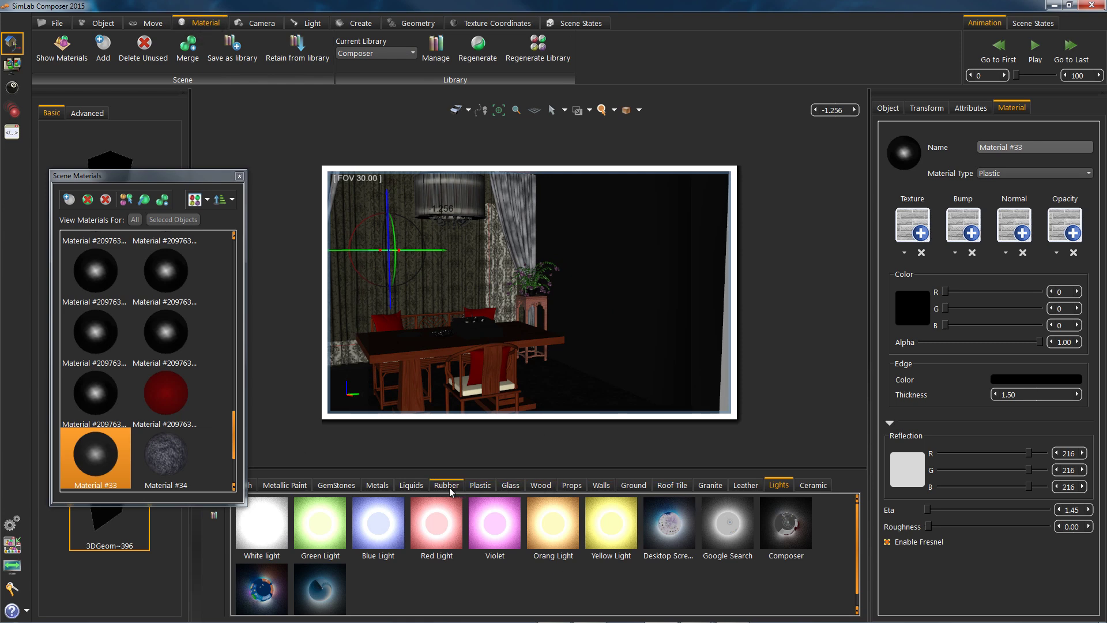
pyautogui.click(603, 487)
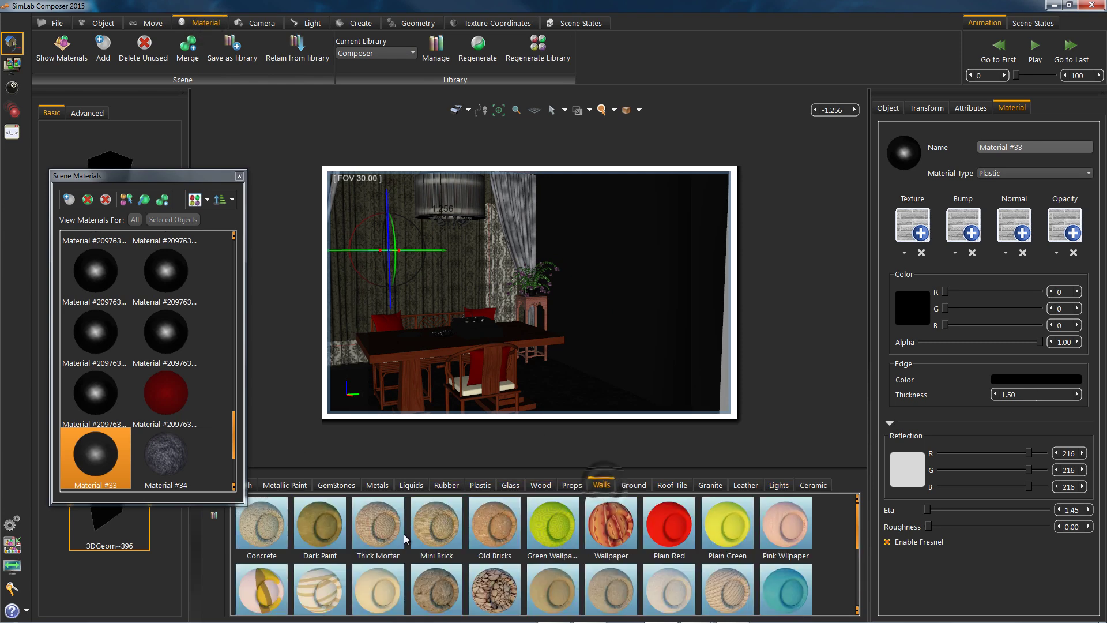
pyautogui.scroll(-3, 372, 587)
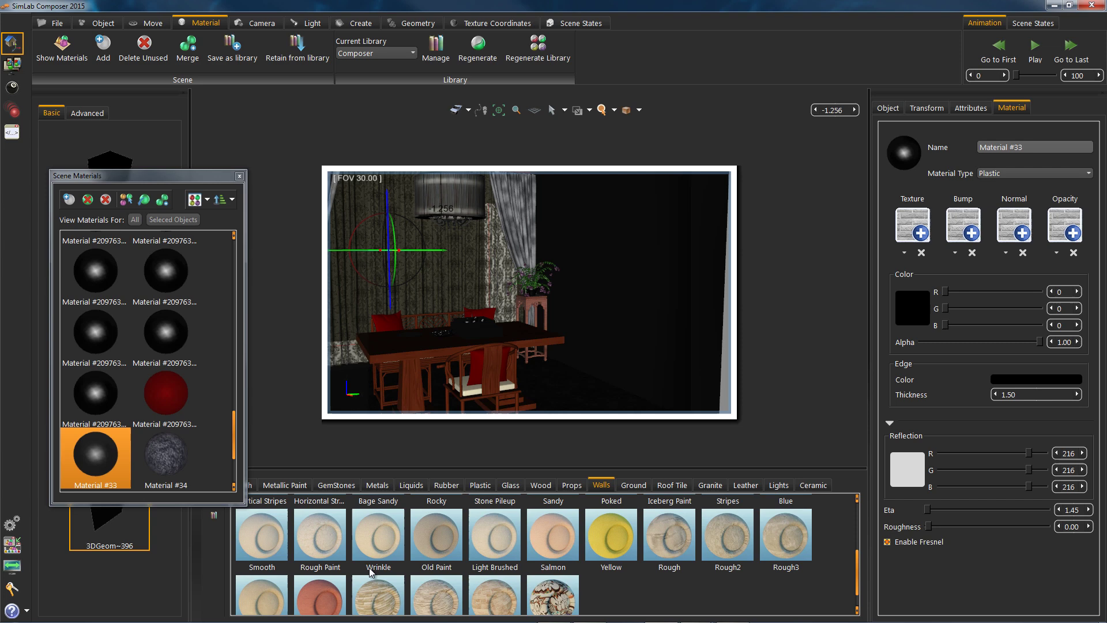
pyautogui.moveTo(371, 570); pyautogui.dragTo(603, 275)
pyautogui.moveTo(588, 320); pyautogui.dragTo(517, 387)
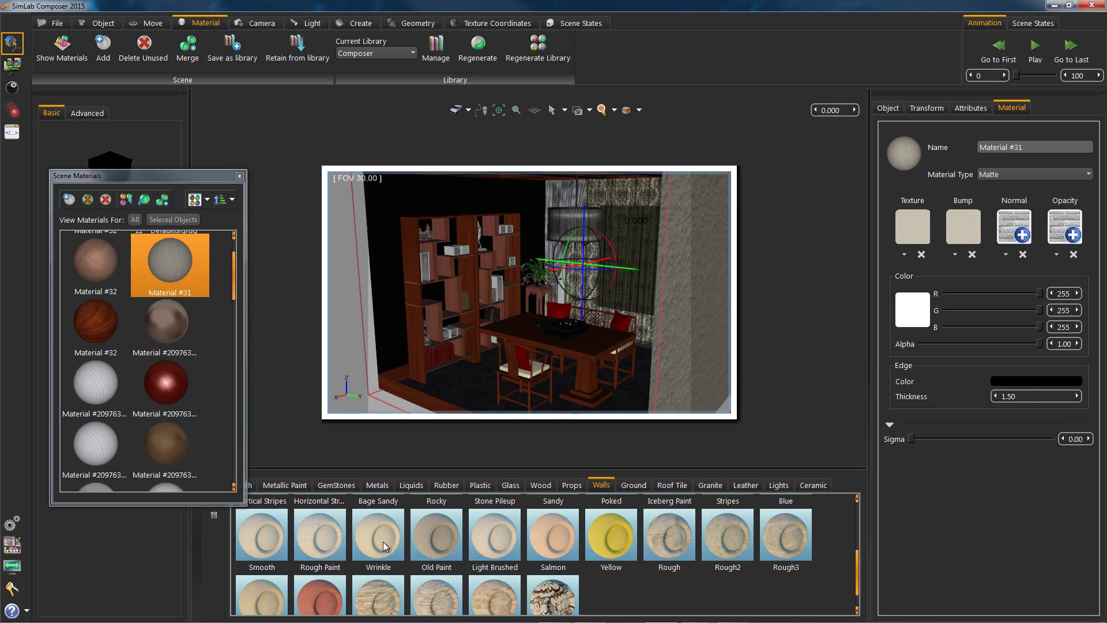
pyautogui.moveTo(384, 545); pyautogui.dragTo(448, 264)
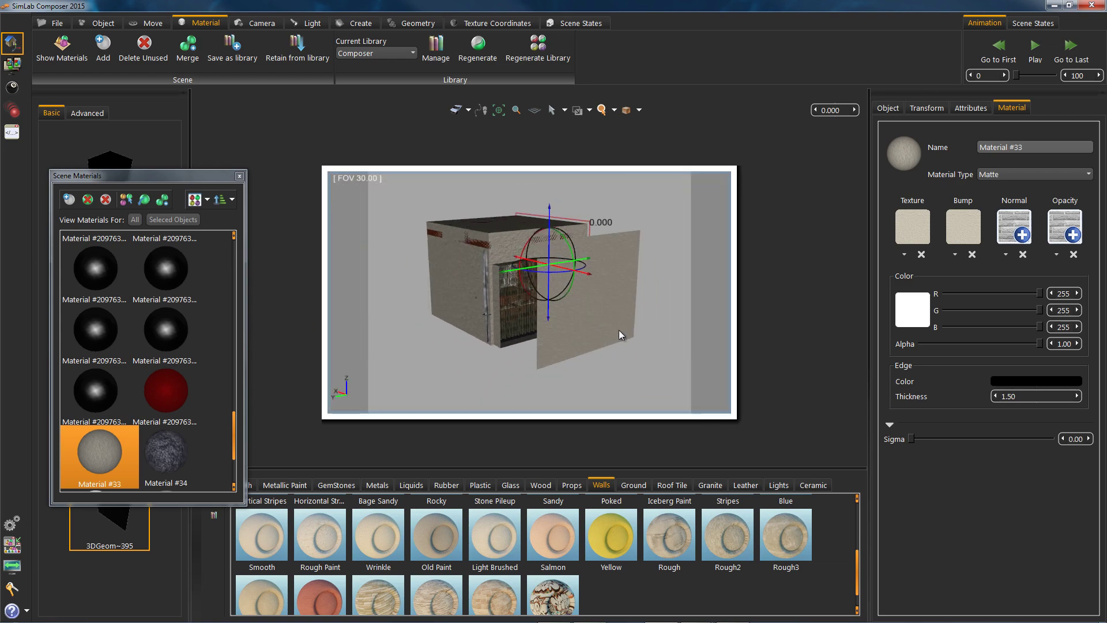
# - Move the loose flat wall panel over by 0.276 and look into the furnished room
pyautogui.click(601, 316)
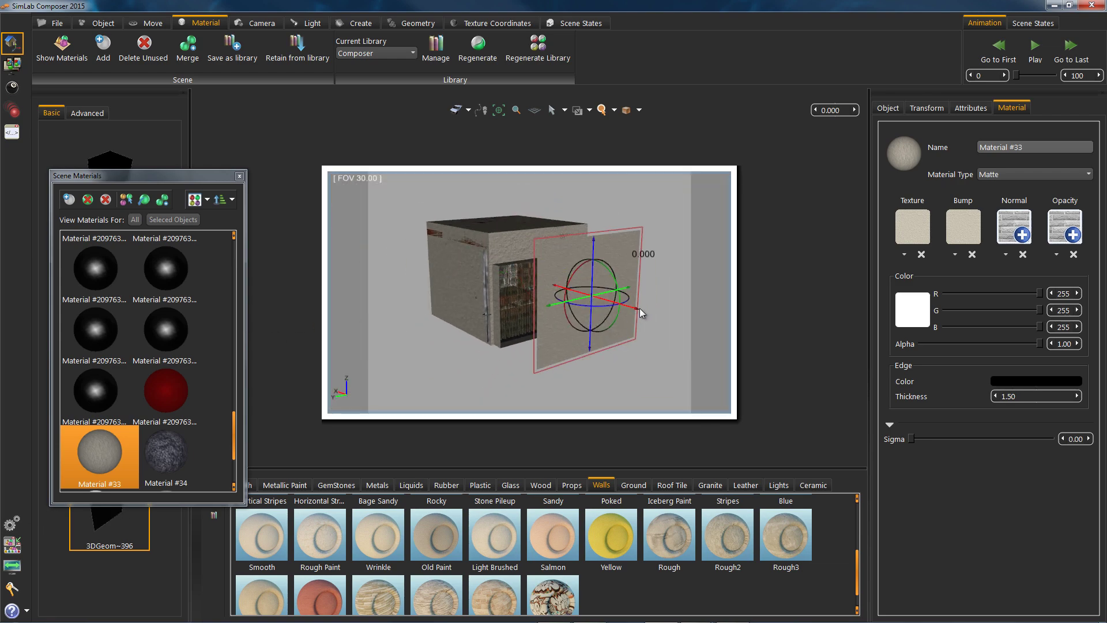
pyautogui.moveTo(638, 309); pyautogui.dragTo(597, 303)
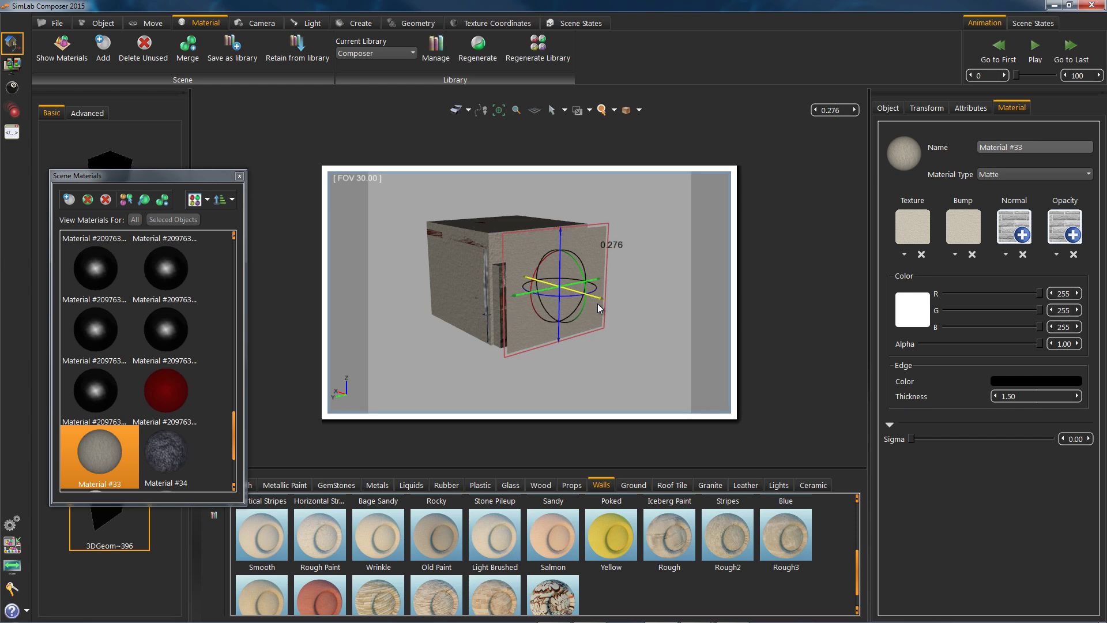
pyautogui.moveTo(372, 280); pyautogui.dragTo(628, 269)
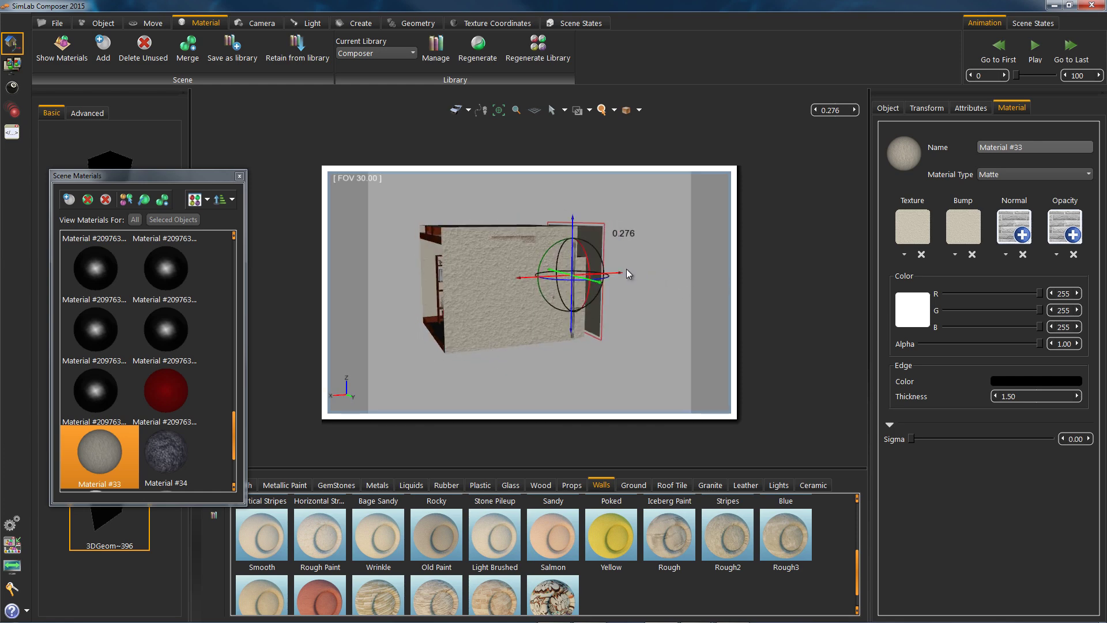
pyautogui.moveTo(547, 307); pyautogui.dragTo(501, 346)
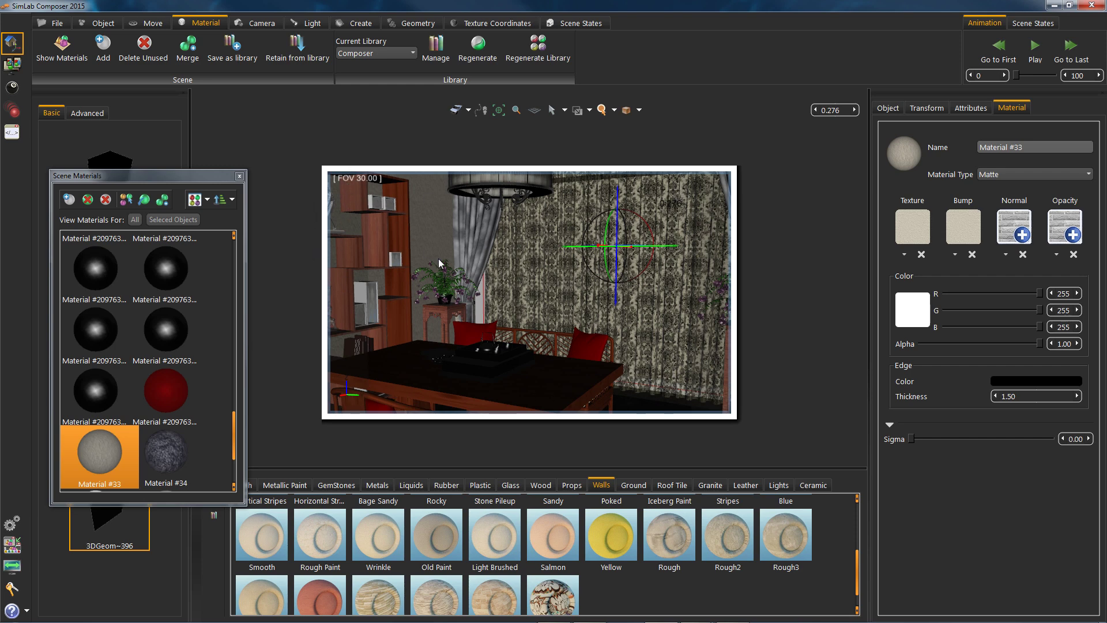
pyautogui.moveTo(478, 296); pyautogui.dragTo(447, 238, button='middle')
pyautogui.scroll(-4, 463, 248)
pyautogui.scroll(2, 461, 251)
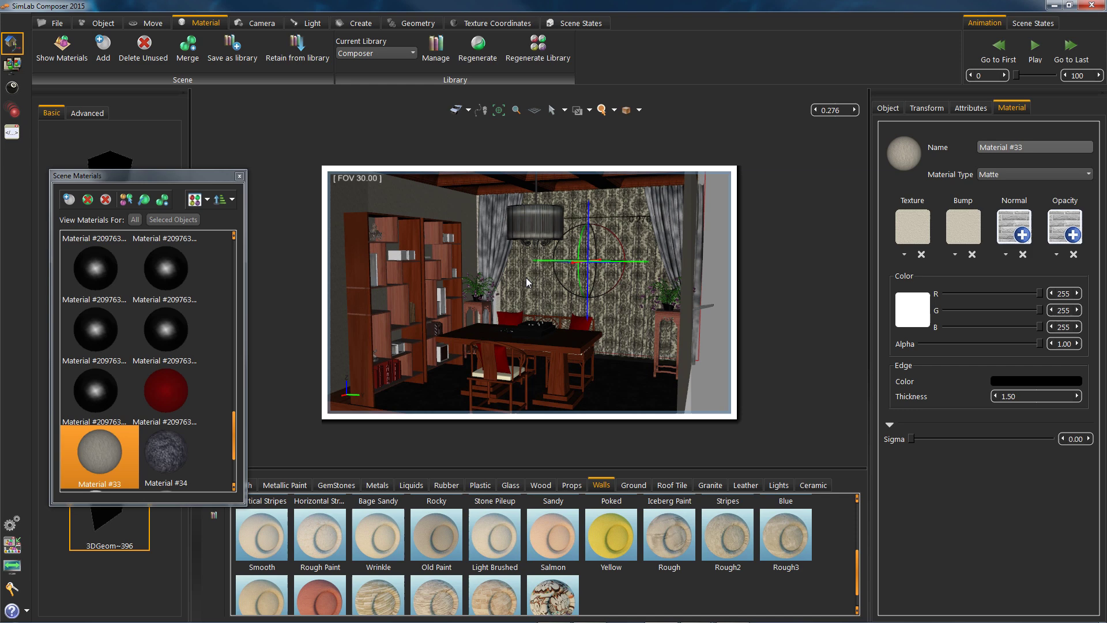
# - Set the active camera's FOV to 53.71 and orbit to a lower view of the table
pyautogui.click(254, 24)
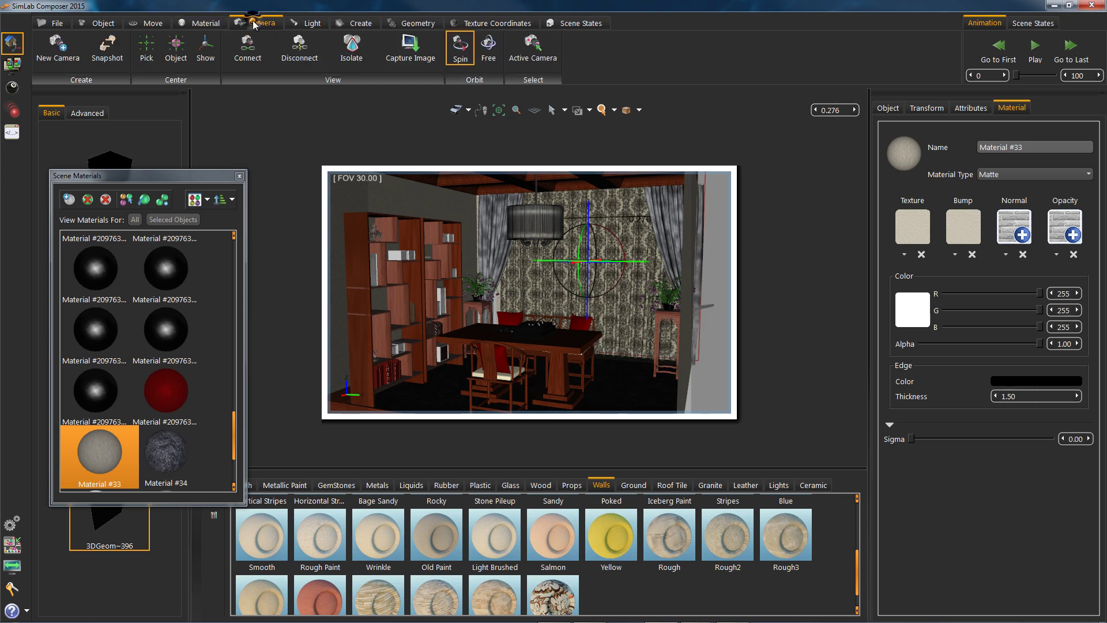
pyautogui.click(526, 48)
pyautogui.click(896, 108)
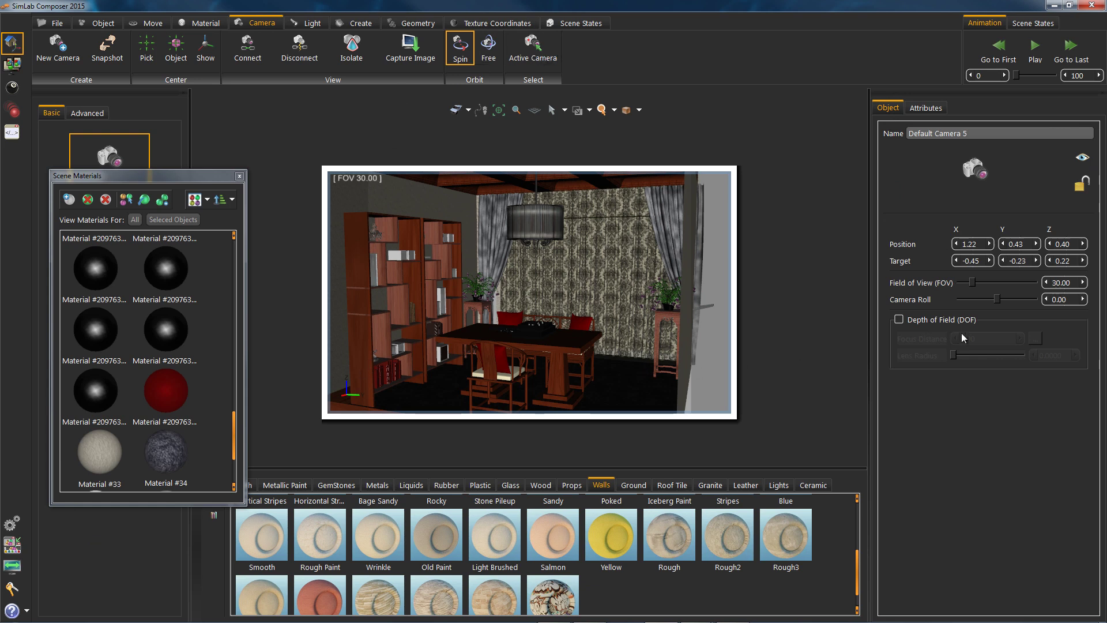
pyautogui.moveTo(974, 283); pyautogui.dragTo(984, 282)
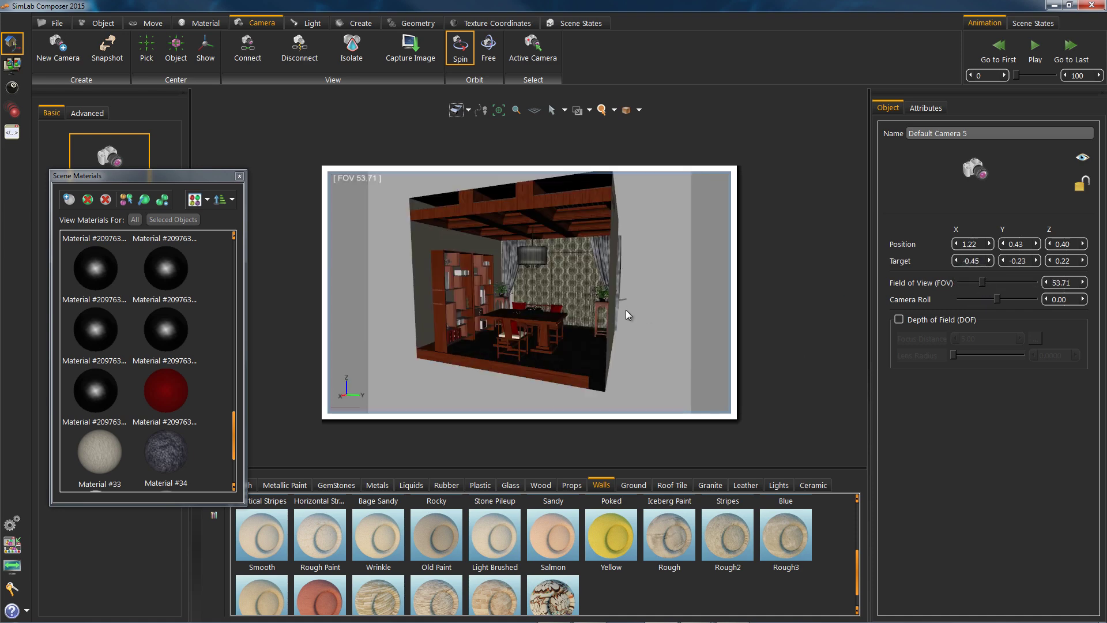
pyautogui.scroll(5, 626, 310)
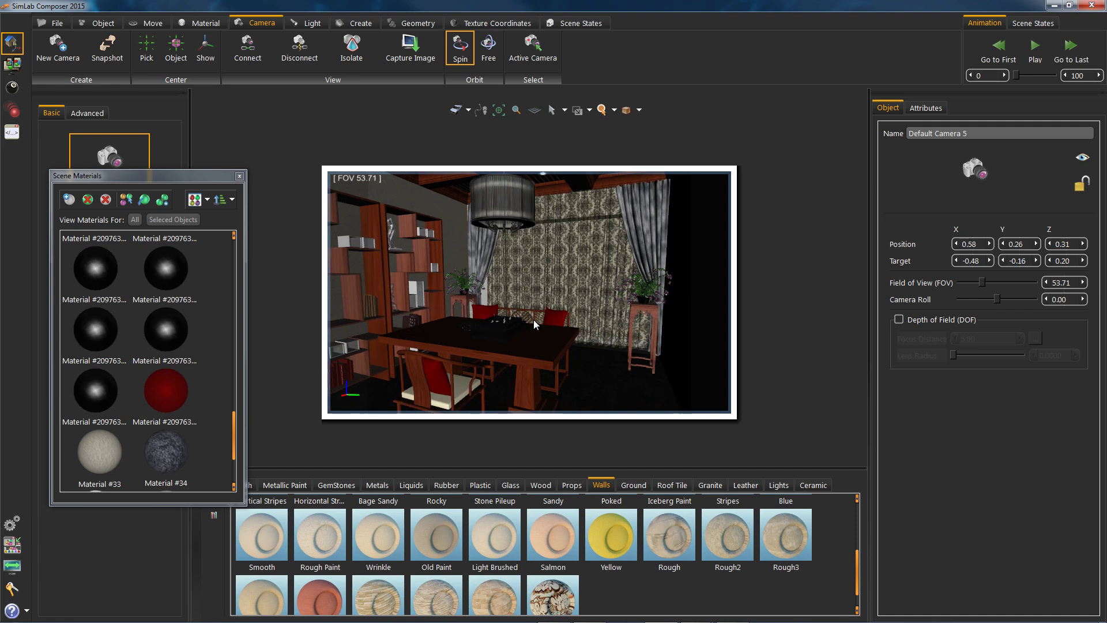
pyautogui.moveTo(534, 325); pyautogui.dragTo(549, 317)
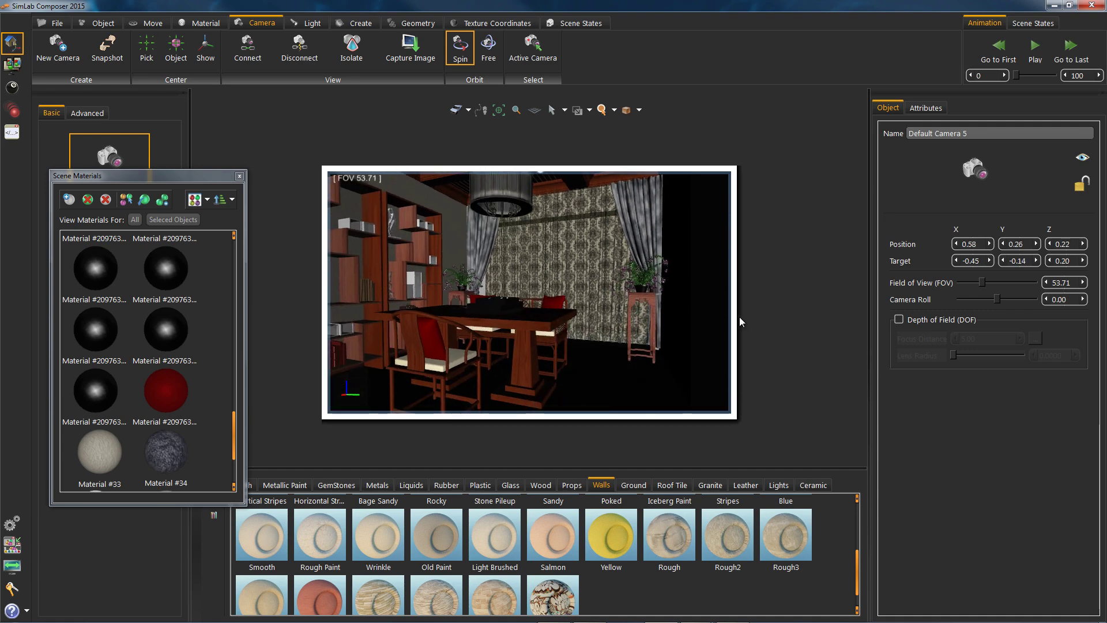
pyautogui.moveTo(720, 315); pyautogui.dragTo(677, 313)
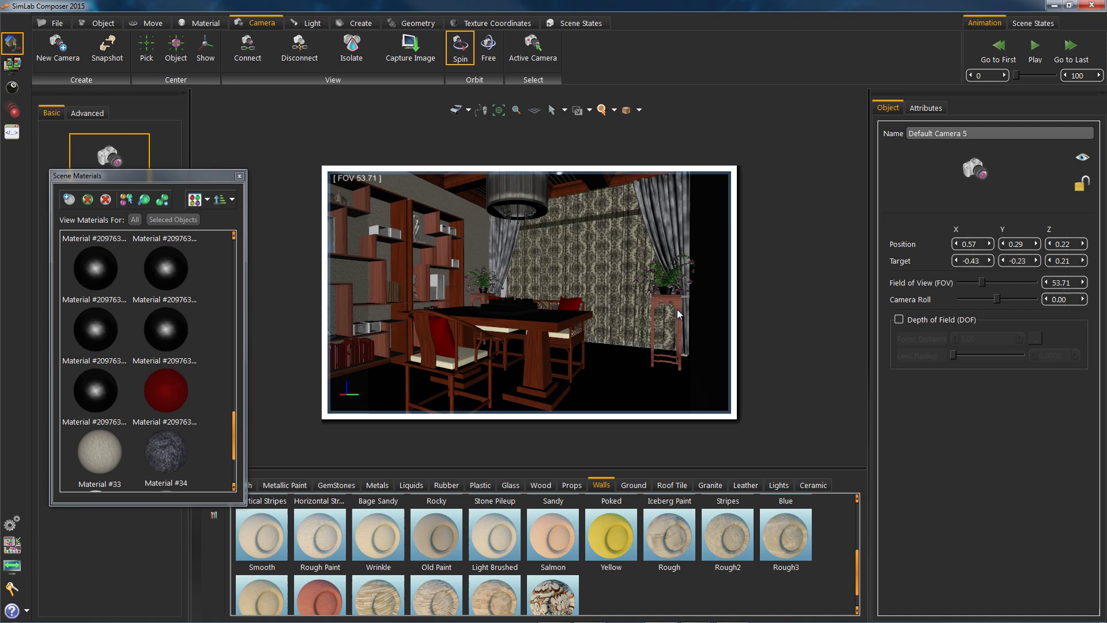
pyautogui.press('Escape')
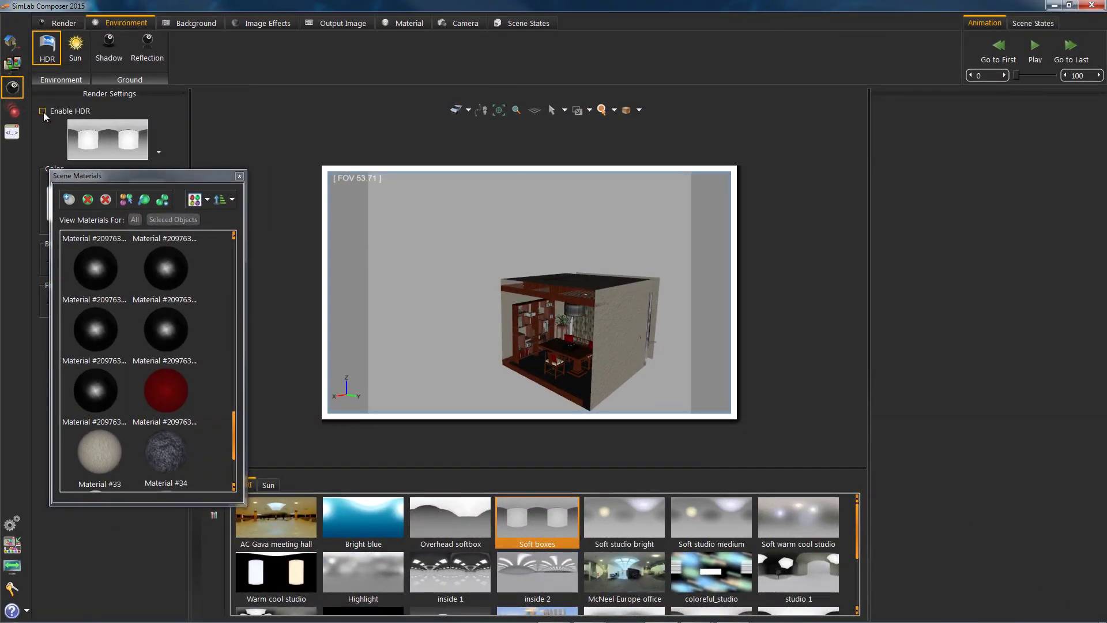
# - Enable HDR environment lighting, frame the room, and start the ray-traced preview
pyautogui.click(43, 111)
pyautogui.moveTo(610, 354); pyautogui.dragTo(552, 310)
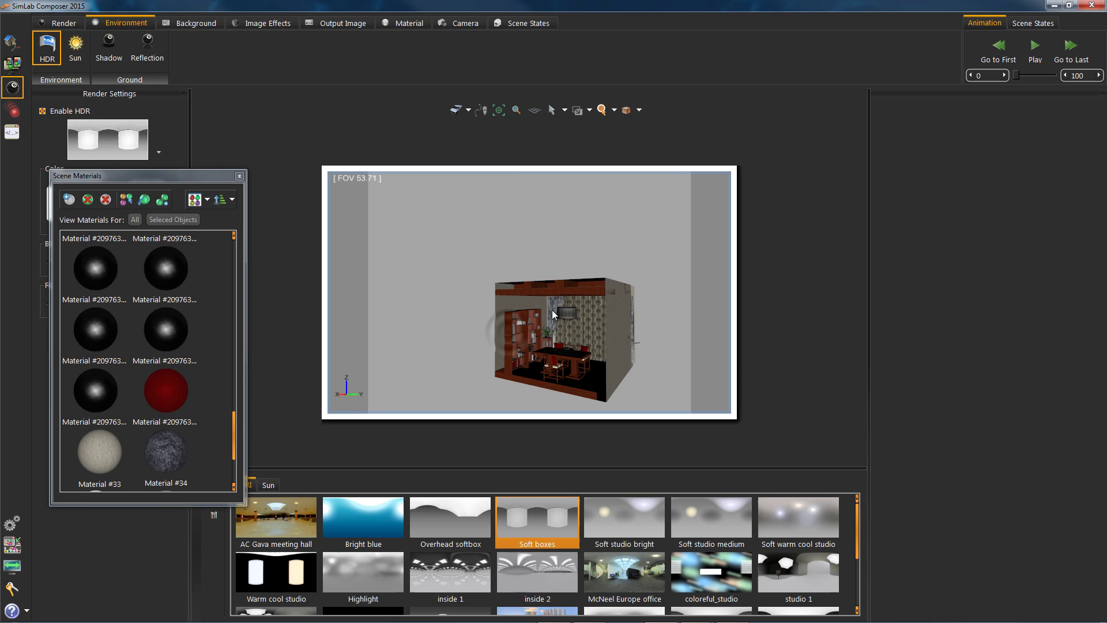
pyautogui.scroll(5, 552, 310)
pyautogui.moveTo(507, 313); pyautogui.dragTo(395, 209, button='middle')
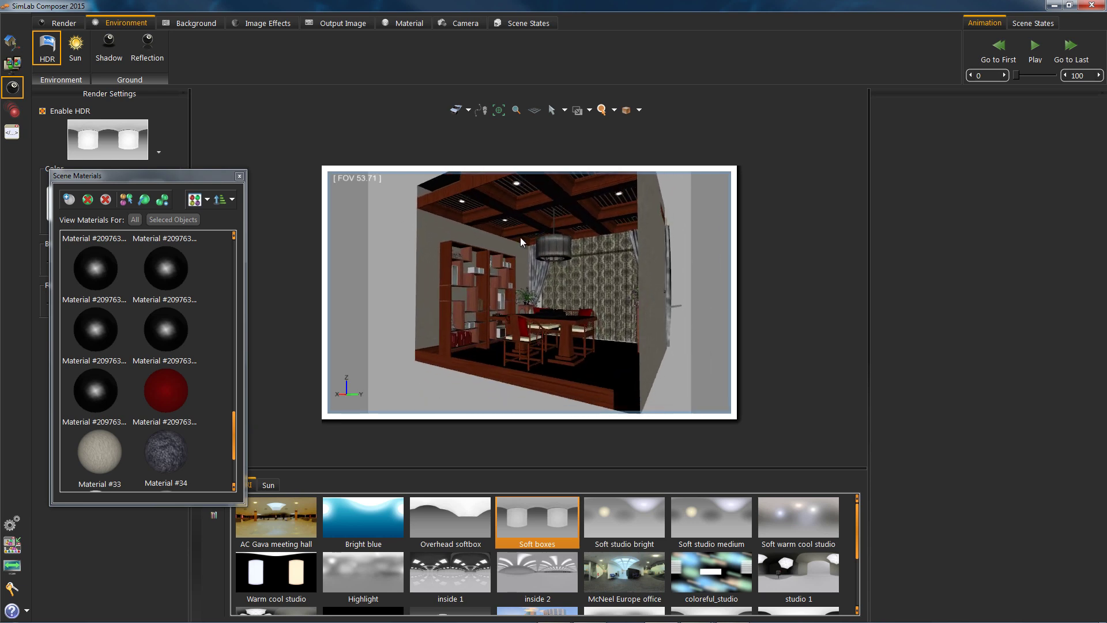
pyautogui.moveTo(520, 237); pyautogui.dragTo(514, 231, button='middle')
pyautogui.moveTo(514, 230); pyautogui.dragTo(517, 251)
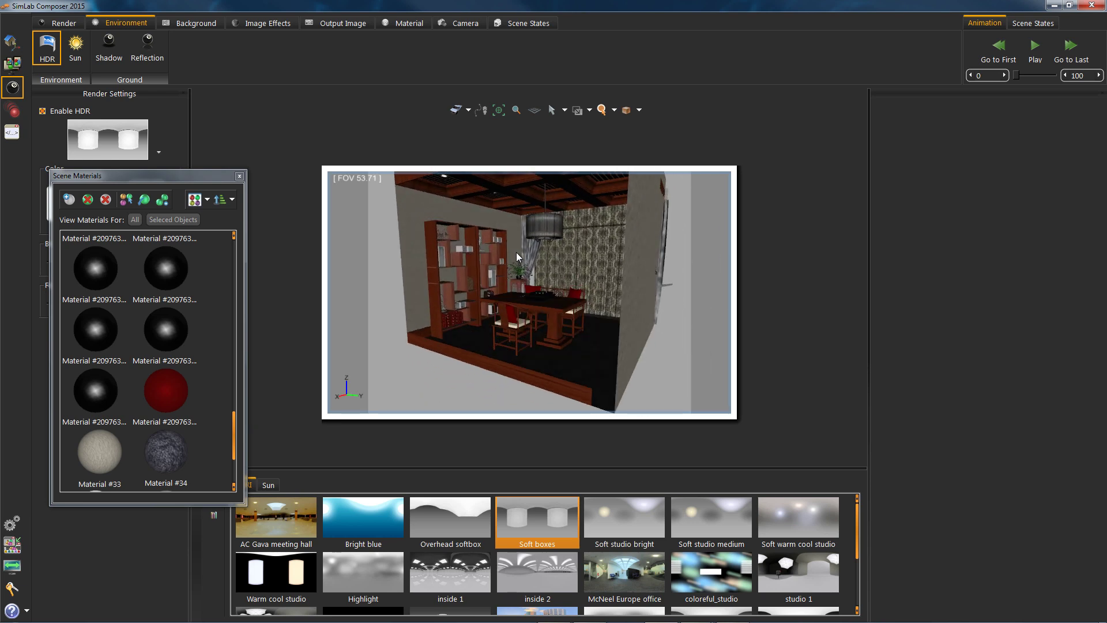
pyautogui.press('space')
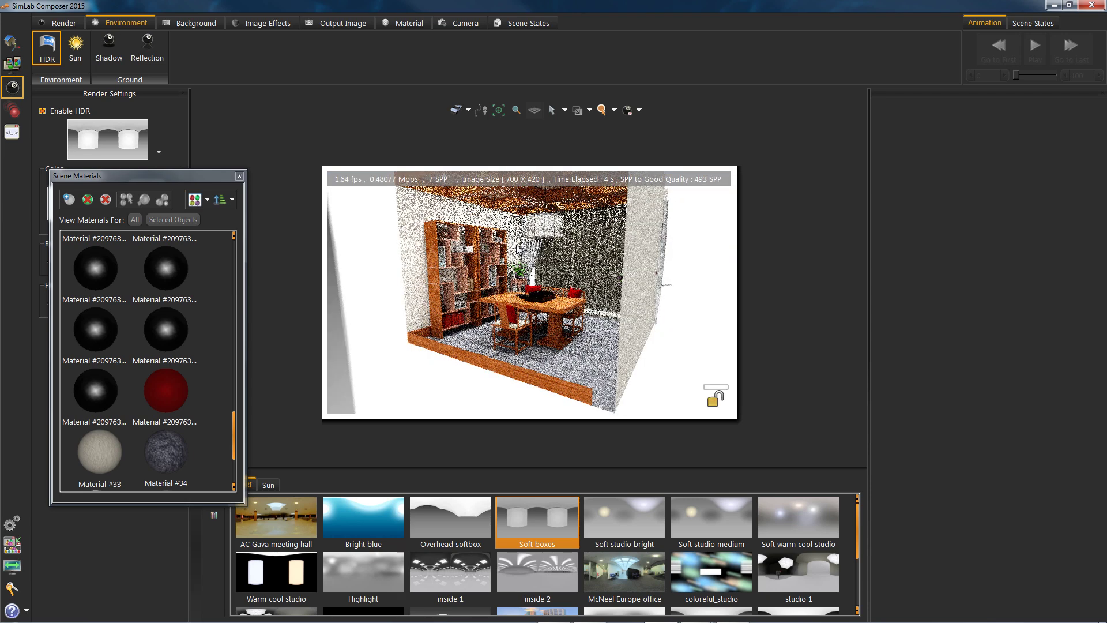
# - Tint the ceiling lamp's emitter pale yellow (255/255/183)
pyautogui.moveTo(512, 253); pyautogui.dragTo(512, 335)
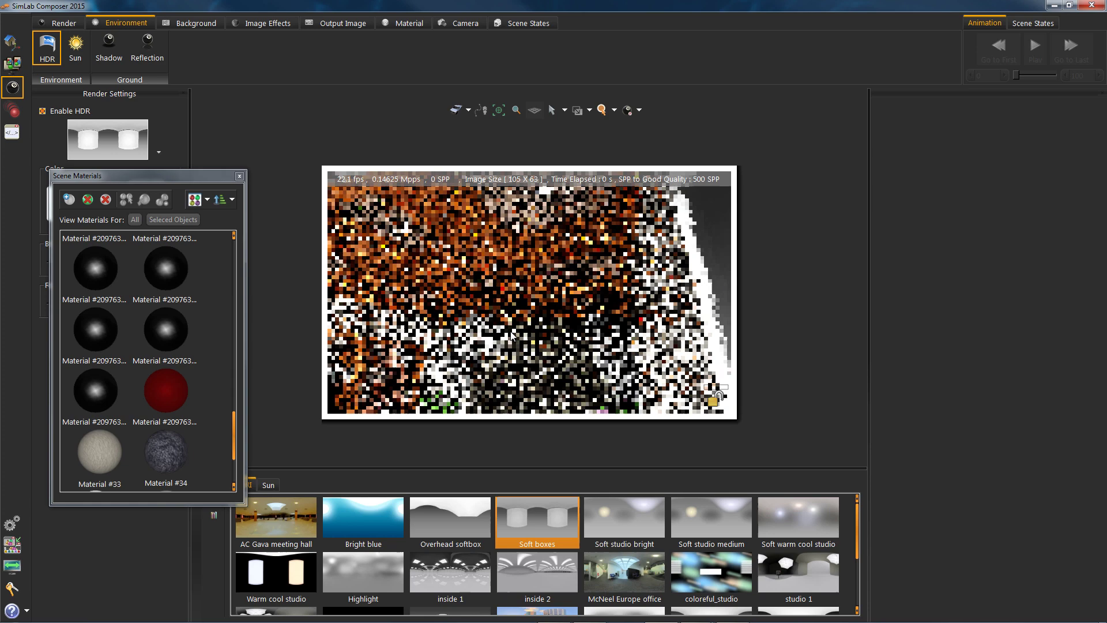
pyautogui.click(544, 224)
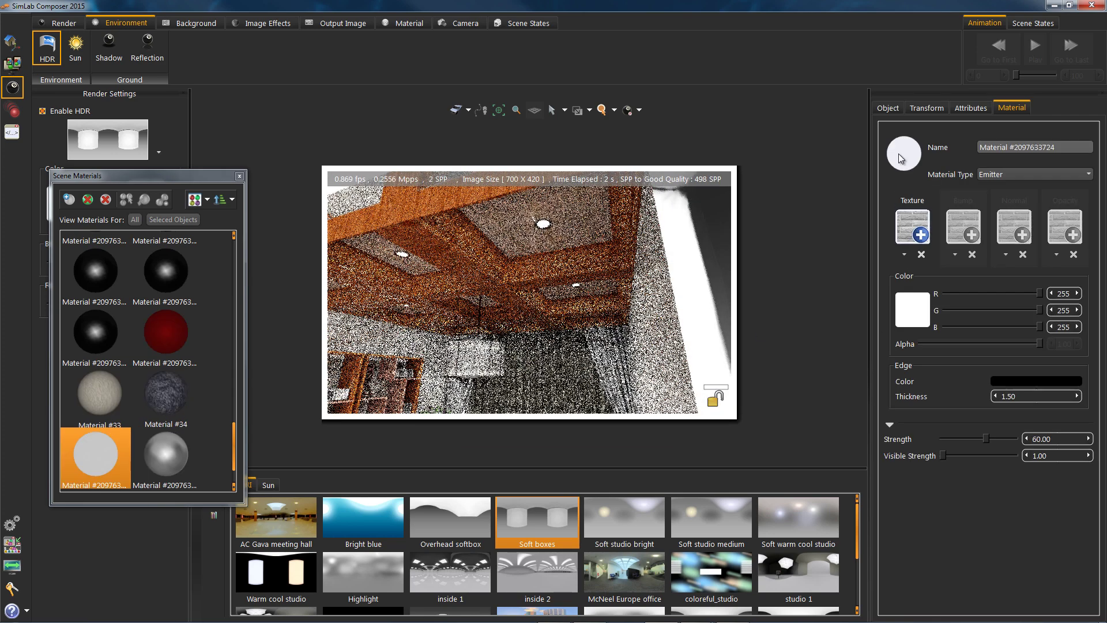
pyautogui.click(911, 309)
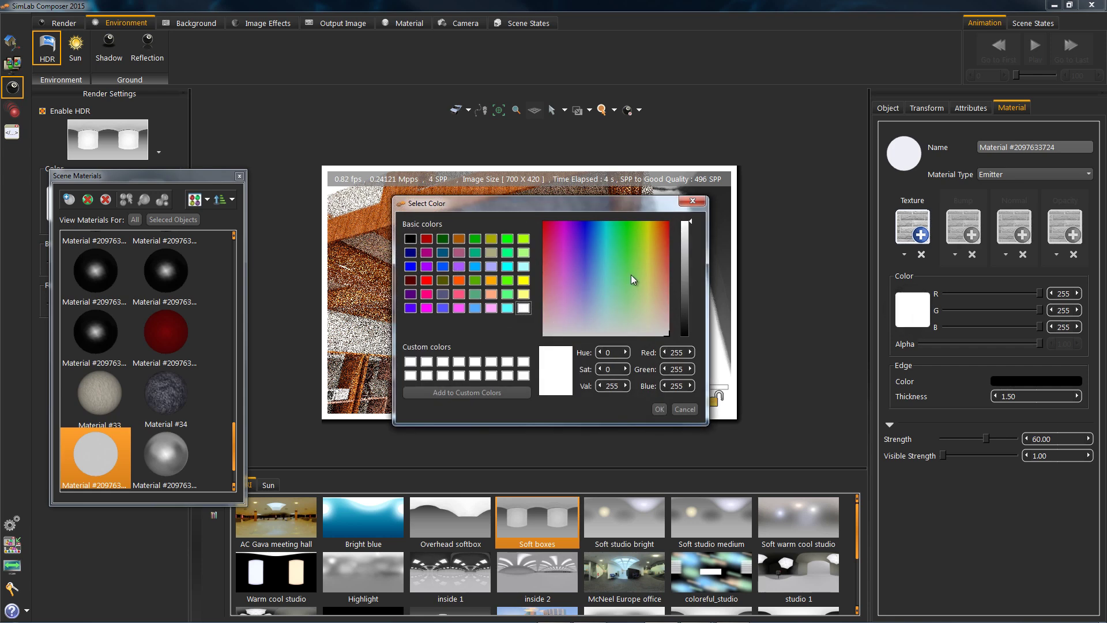
pyautogui.moveTo(636, 289); pyautogui.dragTo(648, 304)
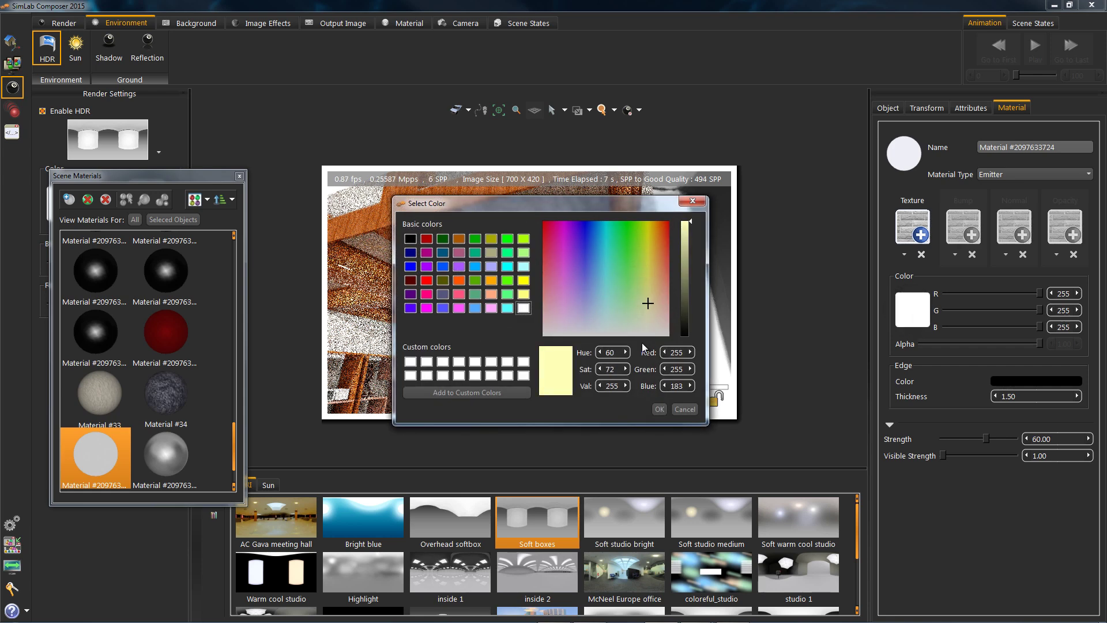
pyautogui.click(659, 409)
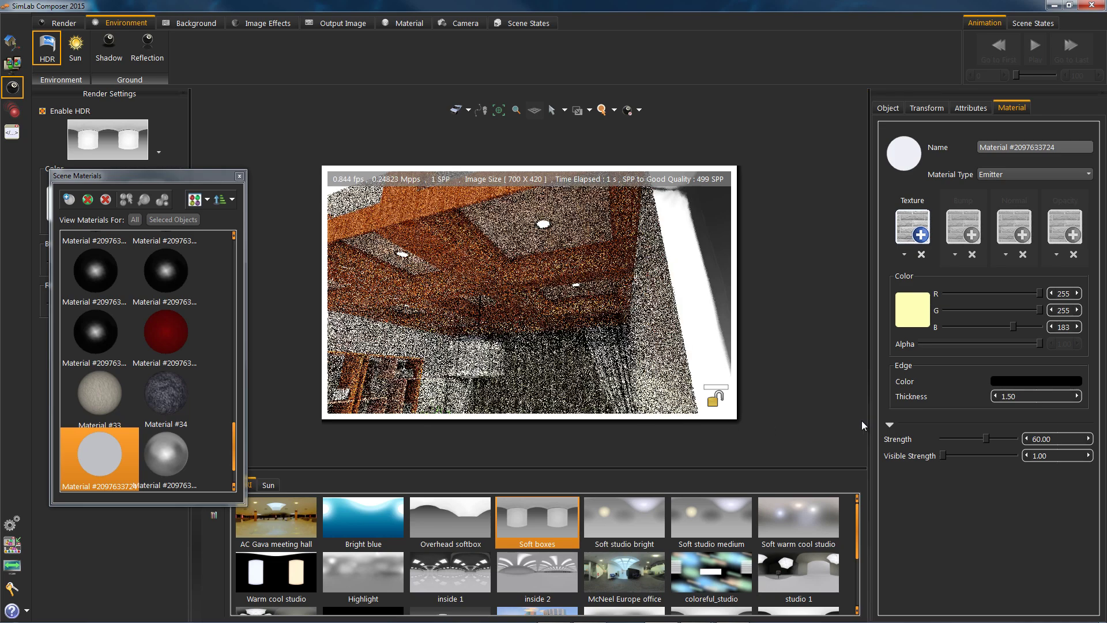
pyautogui.moveTo(553, 374); pyautogui.dragTo(574, 312)
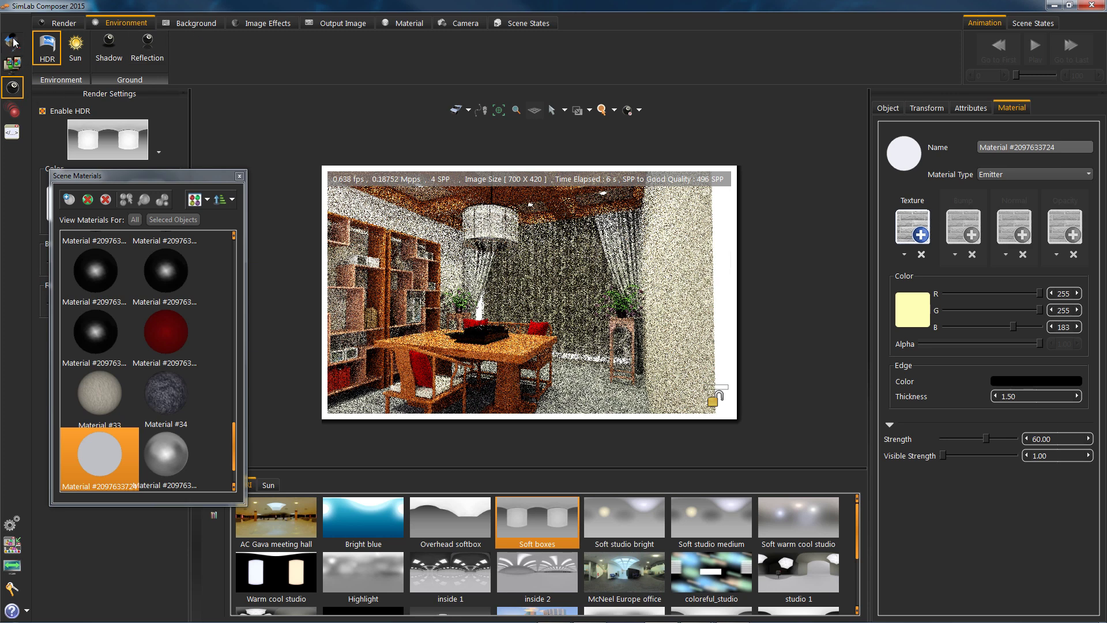
# - Apply the Light Gc ceramic from the Ceramic library to the stacked objects on the table
pyautogui.click(12, 42)
pyautogui.click(205, 23)
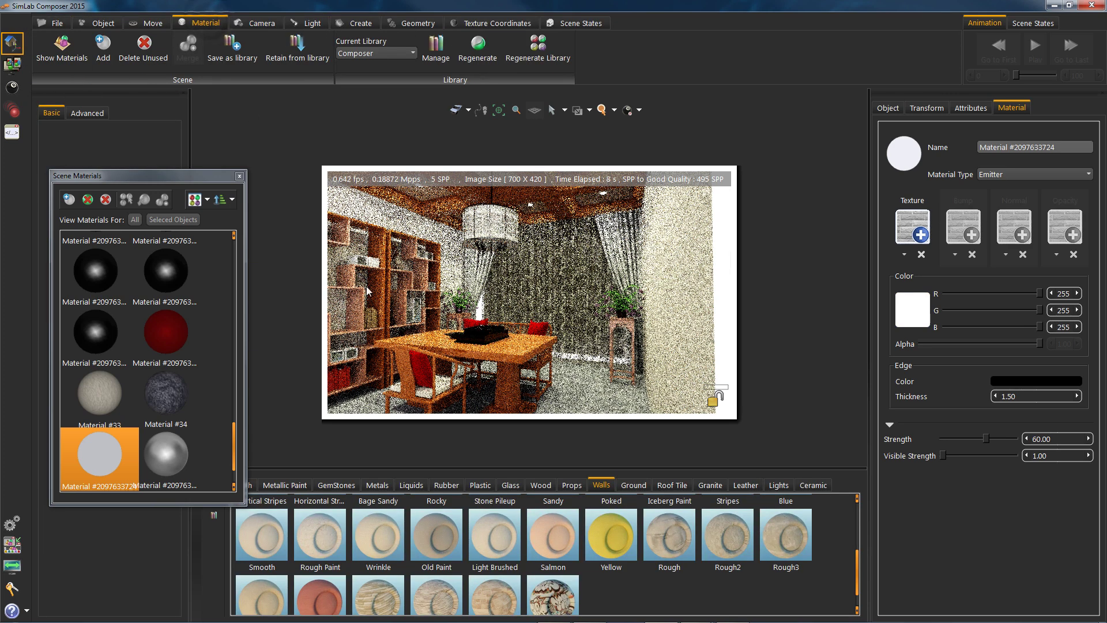
pyautogui.click(813, 485)
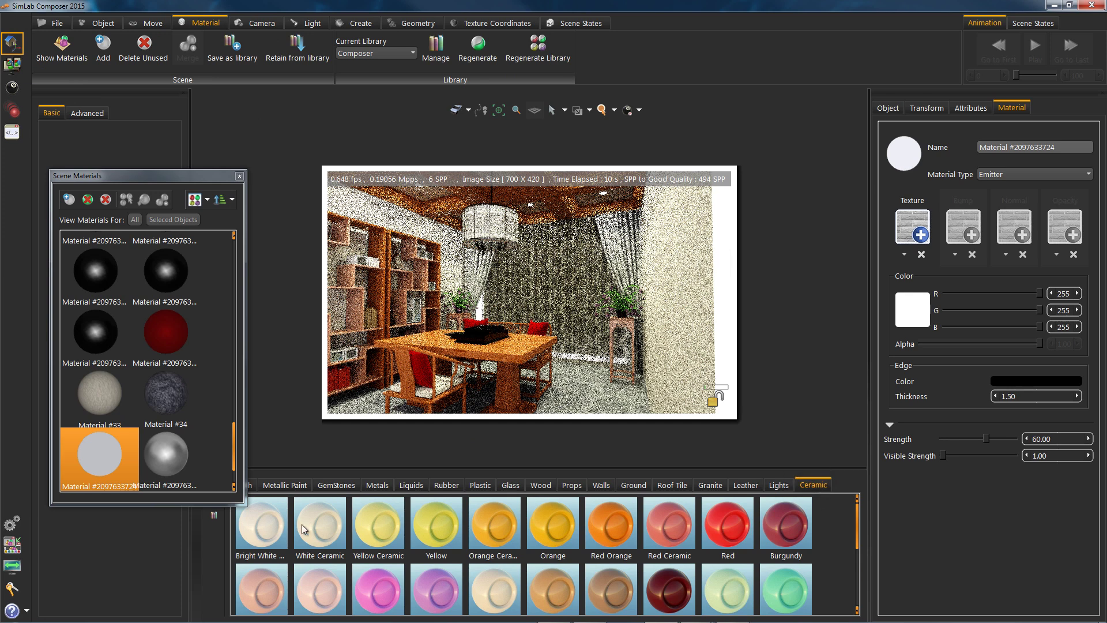
pyautogui.moveTo(262, 525); pyautogui.dragTo(479, 338)
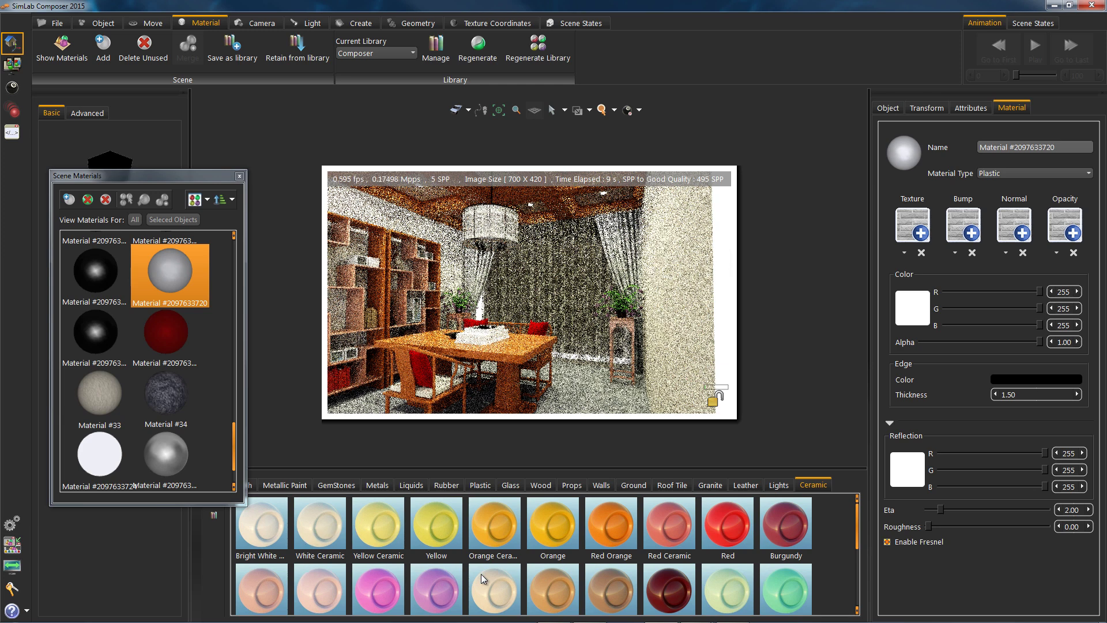
pyautogui.scroll(-3, 483, 579)
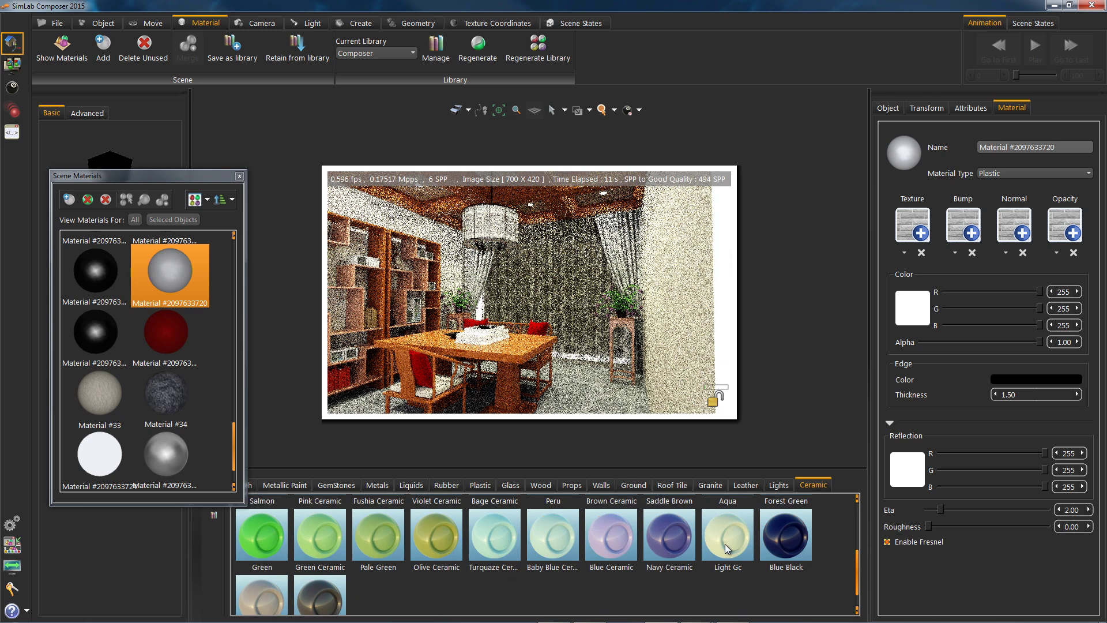
pyautogui.moveTo(728, 539); pyautogui.dragTo(491, 344)
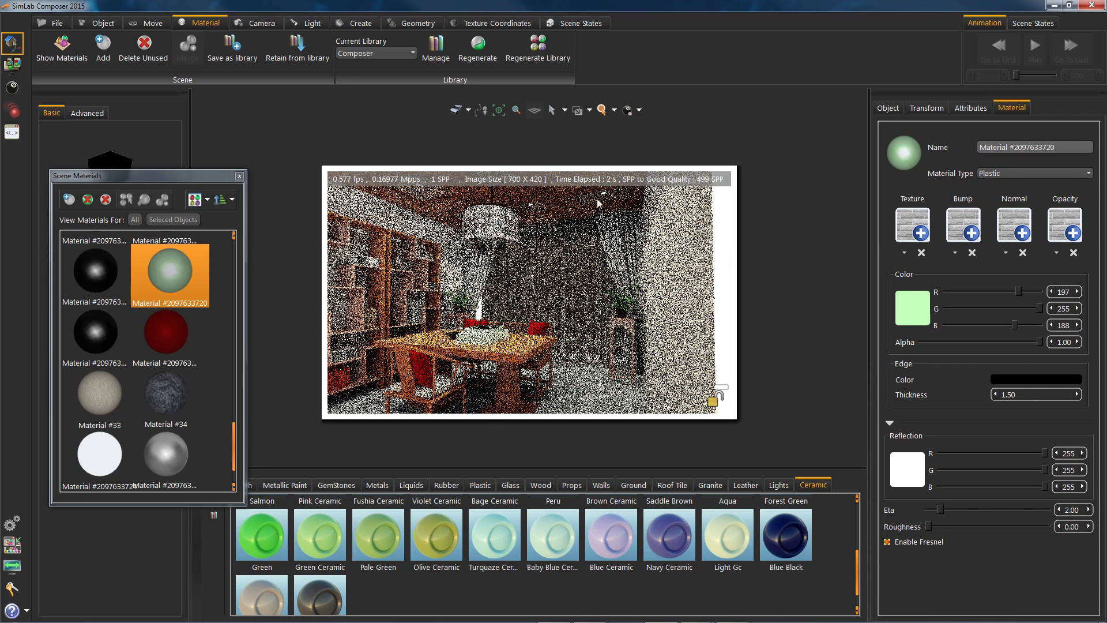
# - Select the ceiling emitter and enter 35 as its Strength
pyautogui.press('Escape')
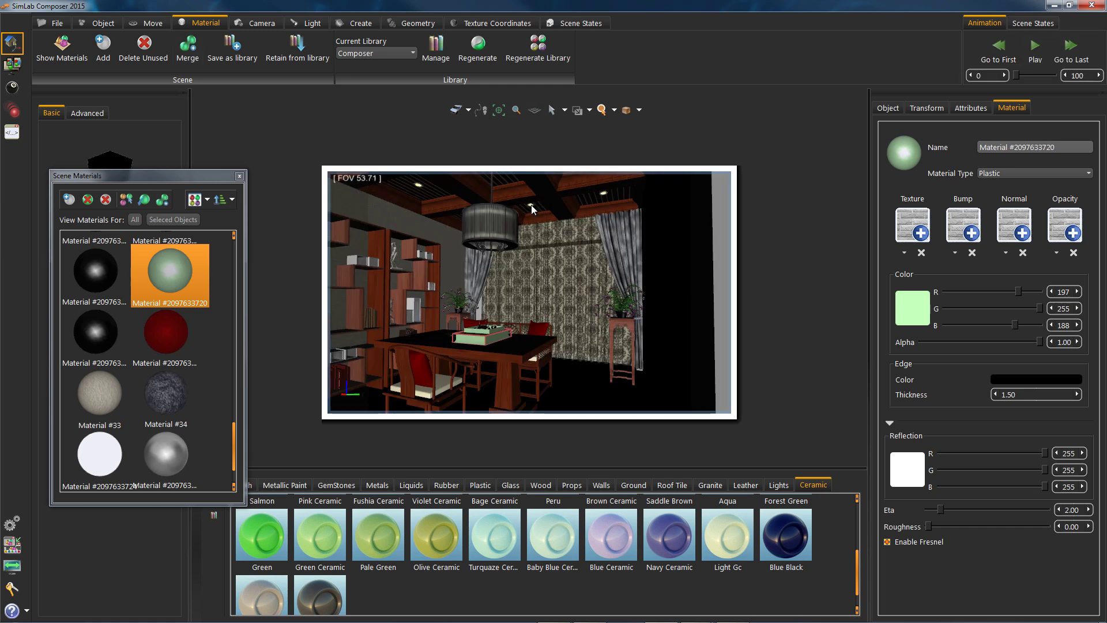
pyautogui.click(532, 207)
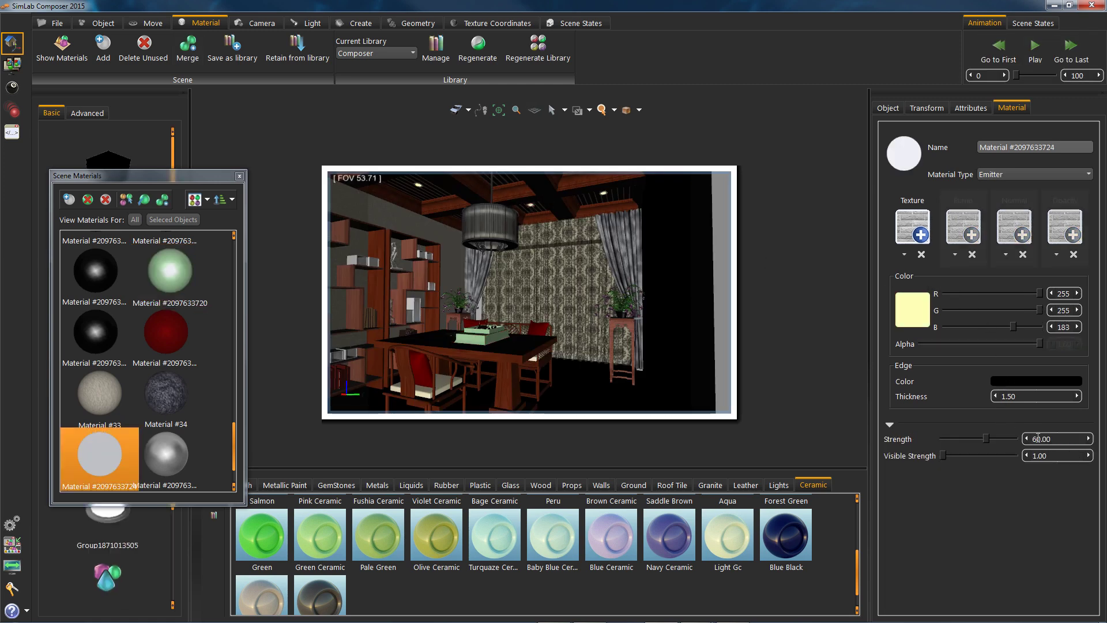
pyautogui.moveTo(1054, 439); pyautogui.dragTo(869, 410)
pyautogui.write('35')
pyautogui.press('Return')
pyautogui.press('Escape')
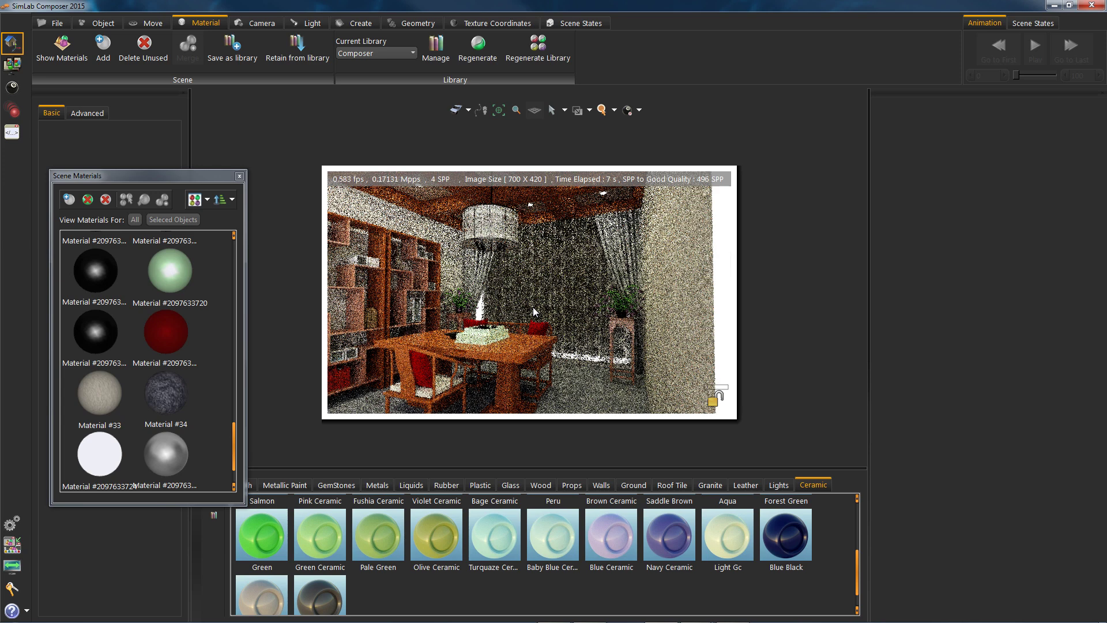
# - Pan and orbit the room view to a 62.80 field of view
pyautogui.moveTo(533, 307)
pyautogui.mouseDown(button='middle')
pyautogui.moveTo(563, 299)
pyautogui.moveTo(548, 303)
pyautogui.mouseUp(button='middle')
pyautogui.moveTo(548, 303); pyautogui.dragTo(570, 286)
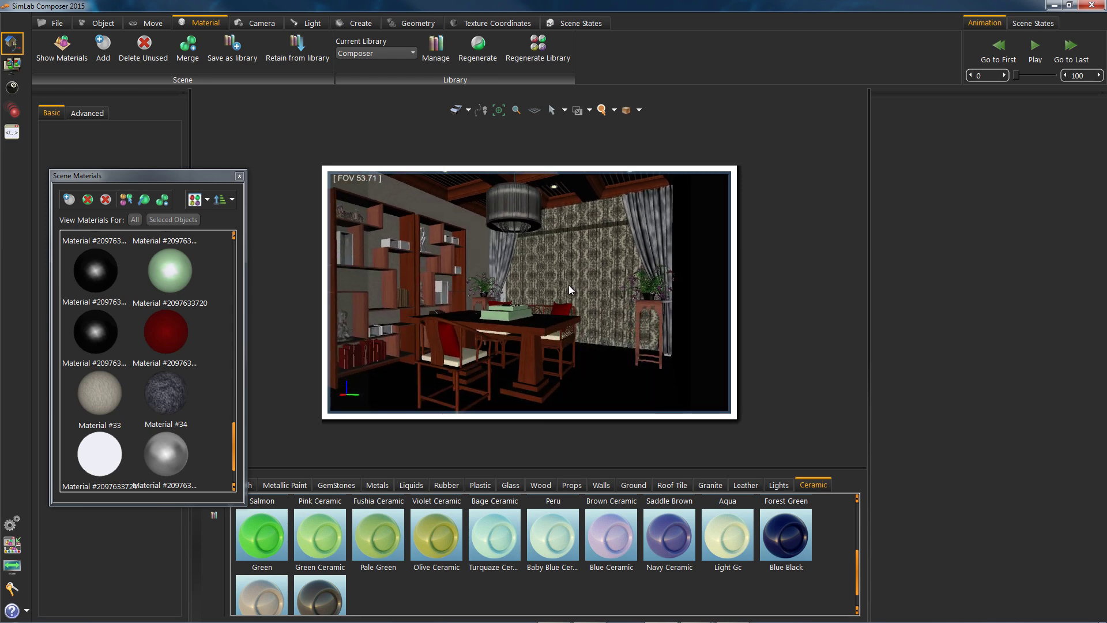
pyautogui.moveTo(522, 308); pyautogui.dragTo(547, 285)
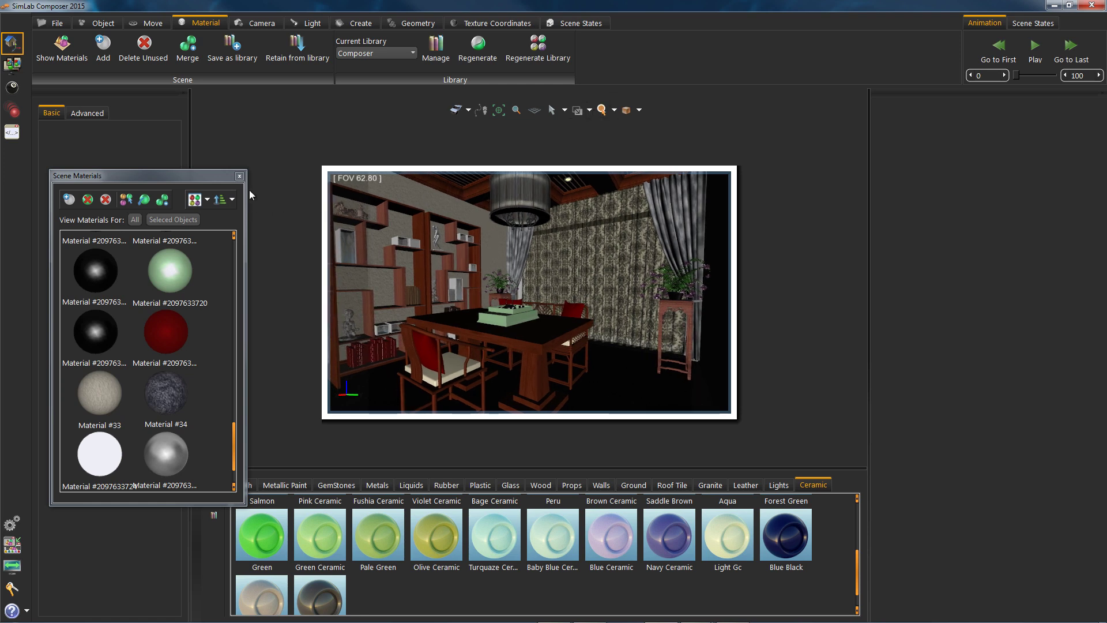
# - Close the Scene Materials window and switch the viewport to a single wide layout
pyautogui.click(239, 176)
pyautogui.click(590, 110)
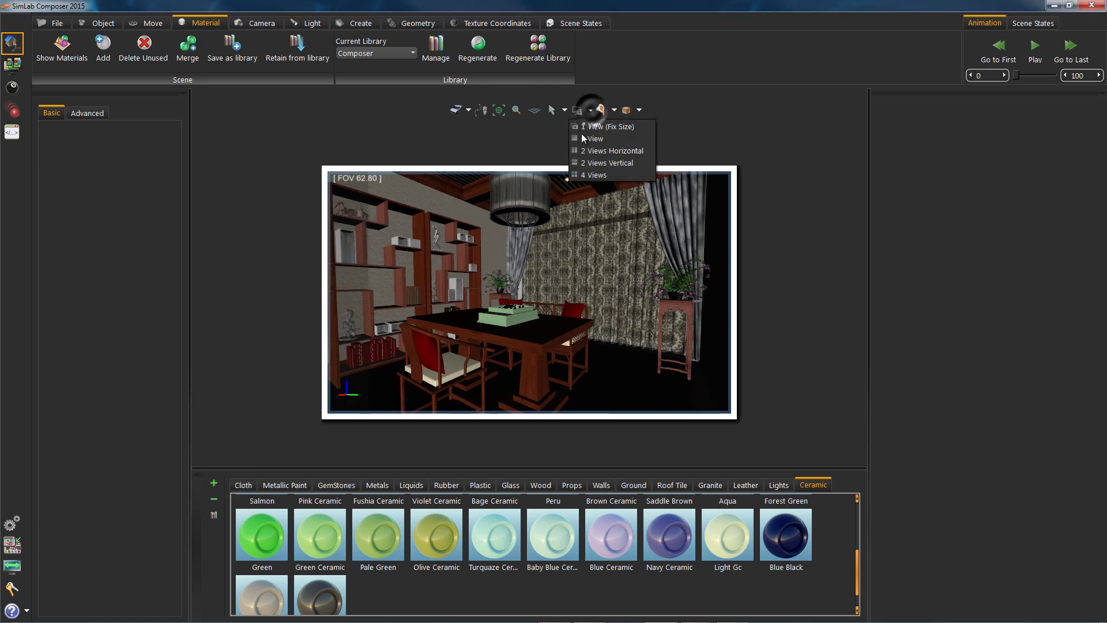
pyautogui.click(581, 139)
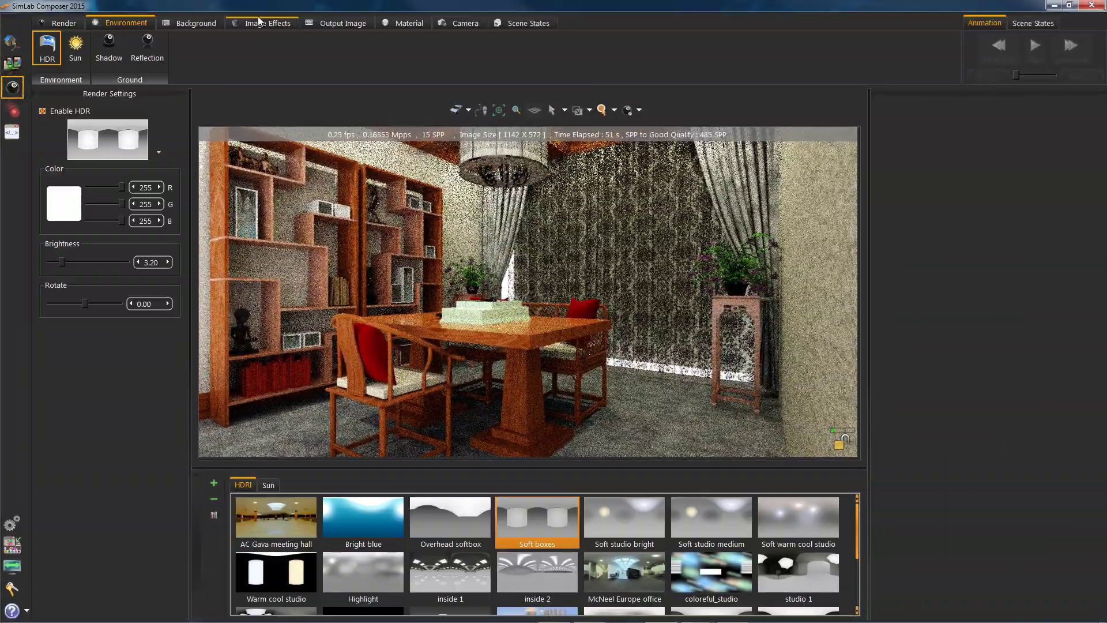
# - Turn on the Vignetting and Blooming image effects
pyautogui.click(259, 22)
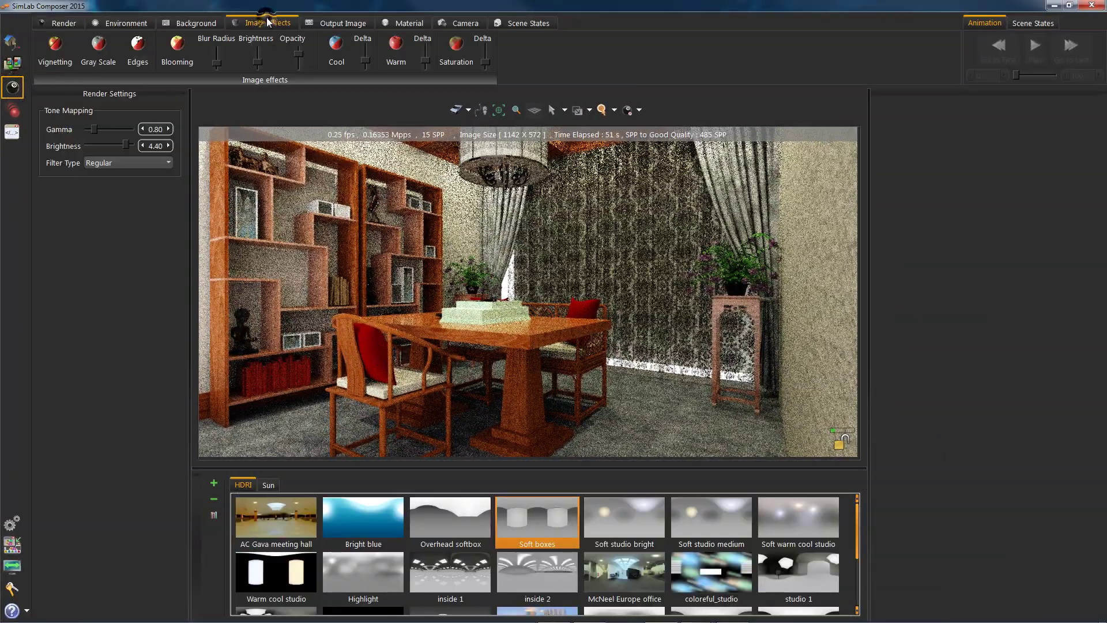
pyautogui.click(53, 52)
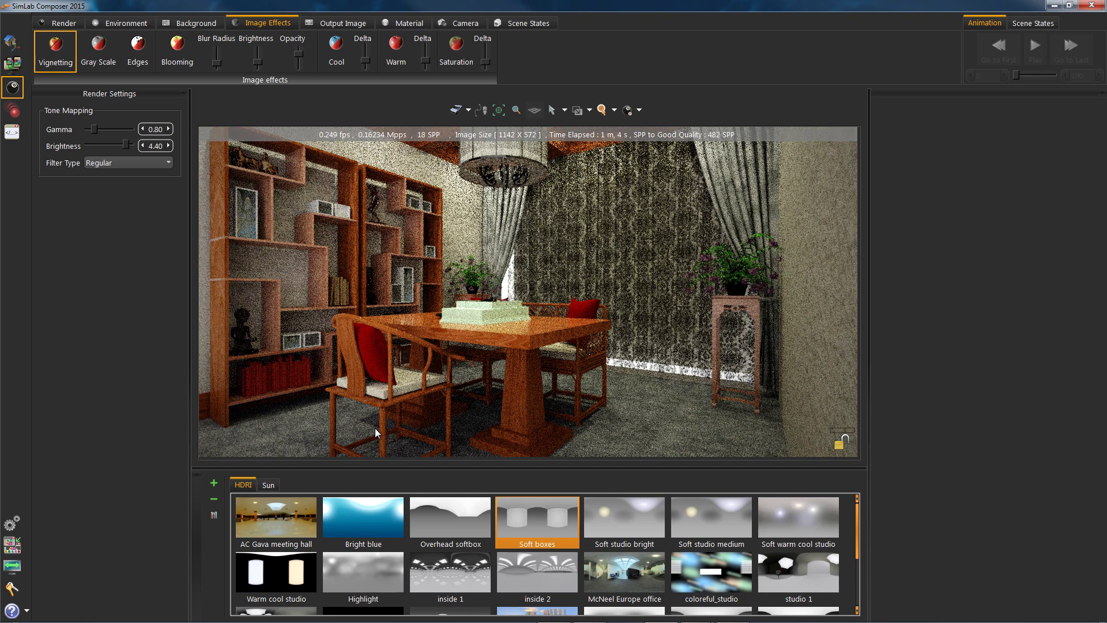
pyautogui.click(179, 51)
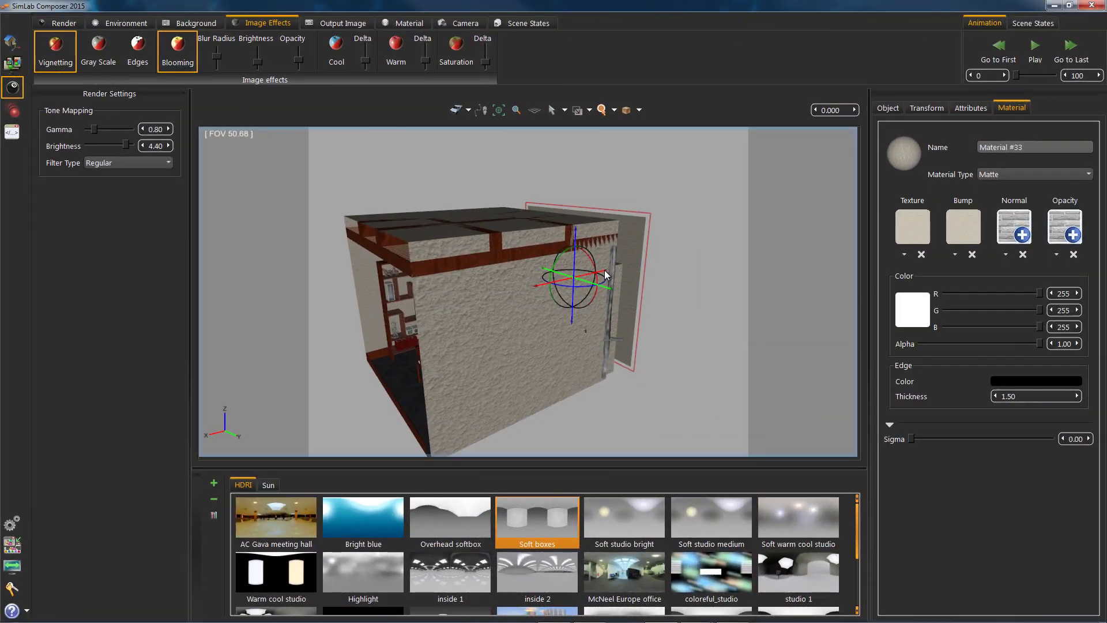
# - Slide the wall panel along X over the room's left opening, then deselect it
pyautogui.moveTo(347, 313); pyautogui.dragTo(444, 313)
pyautogui.moveTo(445, 314)
pyautogui.mouseDown(button='middle')
pyautogui.moveTo(571, 310)
pyautogui.moveTo(483, 300)
pyautogui.mouseUp(button='middle')
pyautogui.click(635, 264)
# - Orbit and zoom through the curtain to frame the dining table and shelves
pyautogui.moveTo(665, 293); pyautogui.dragTo(414, 265)
pyautogui.scroll(5, 425, 300)
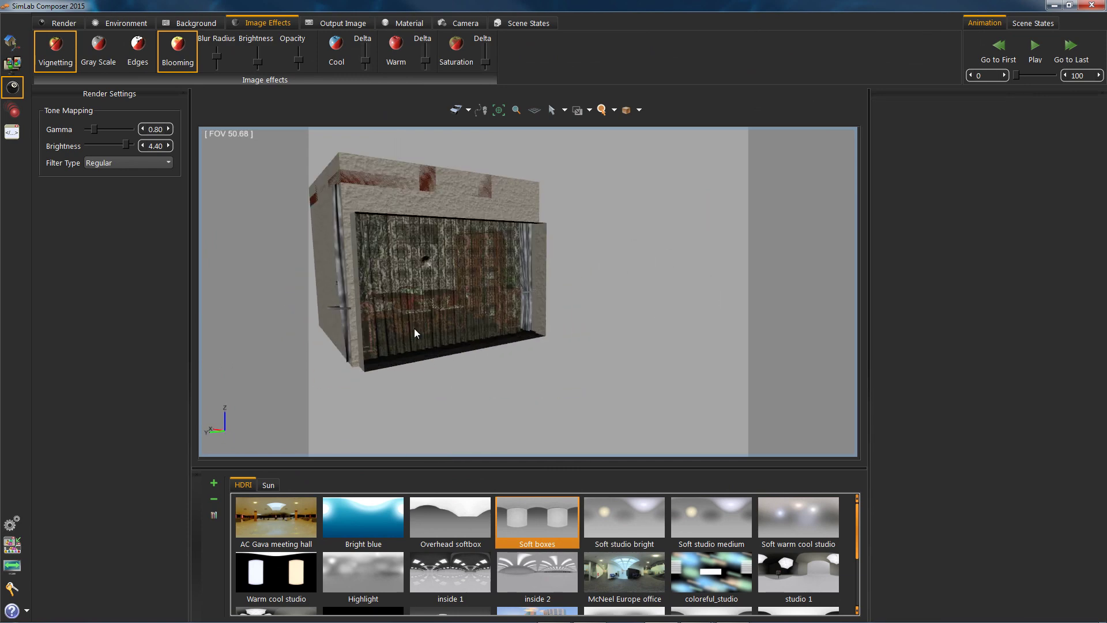
pyautogui.moveTo(686, 327); pyautogui.dragTo(502, 316, button='middle')
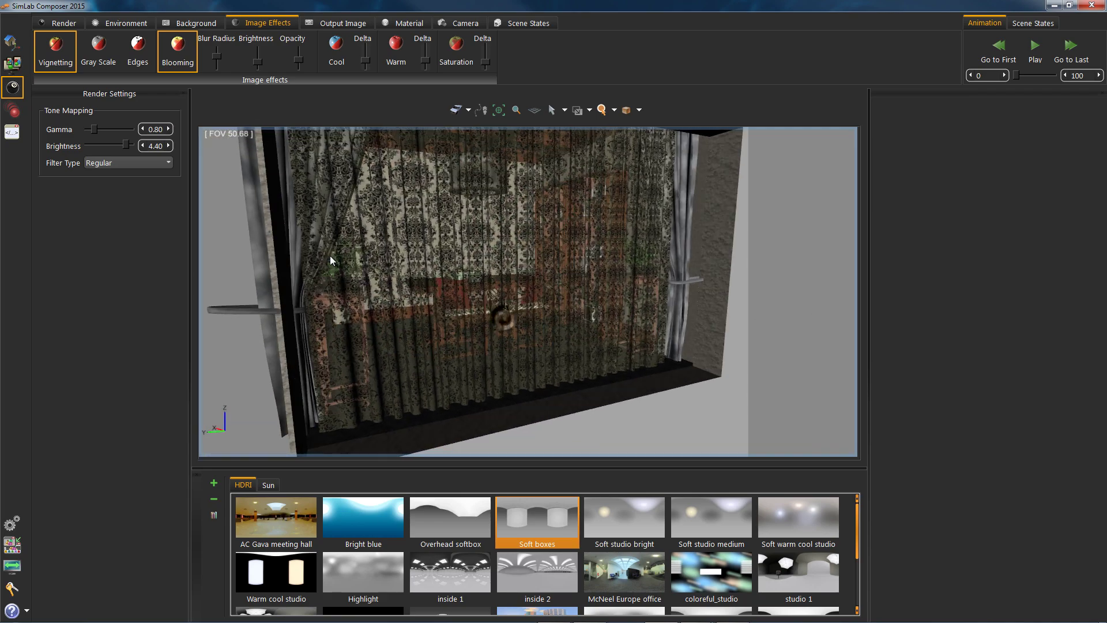
pyautogui.scroll(6, 355, 338)
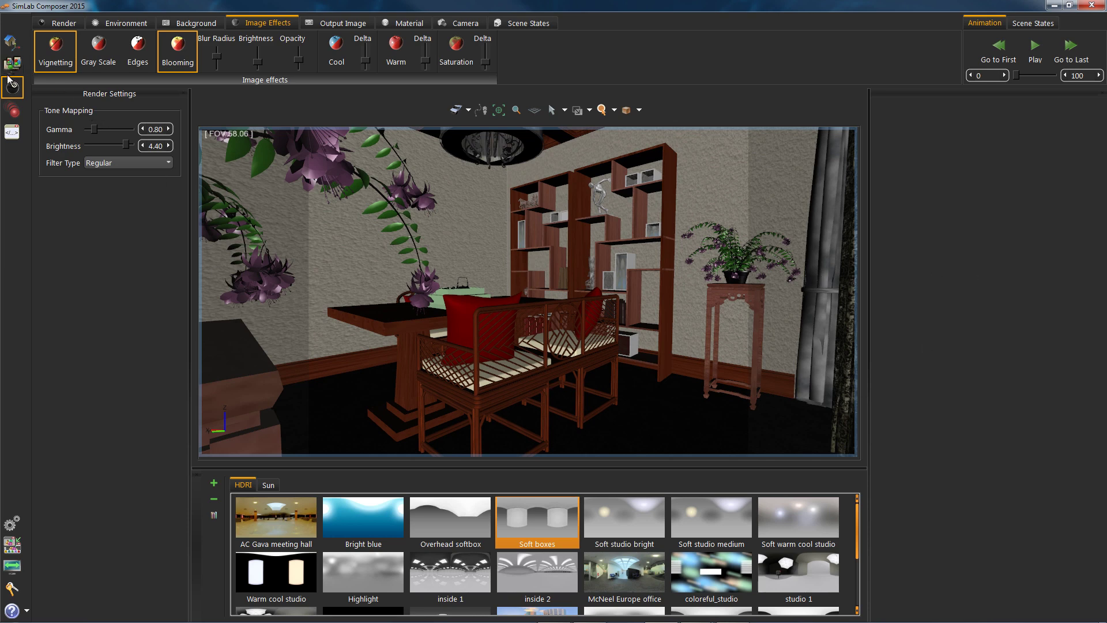
# - Save the current interior dining-table view as a camera snapshot
pyautogui.click(13, 45)
pyautogui.click(261, 23)
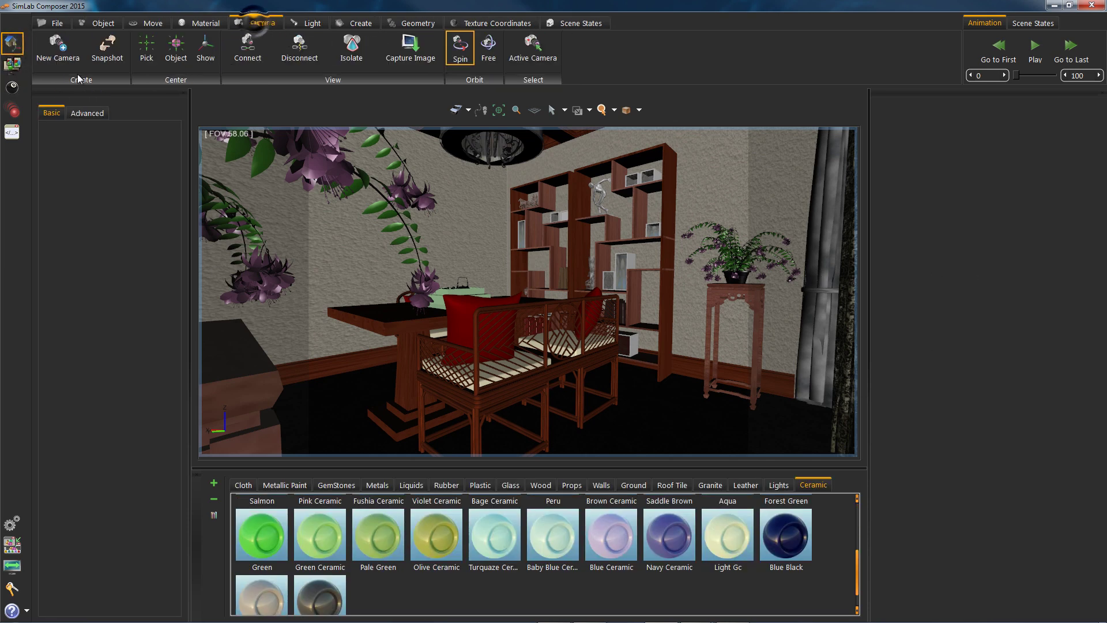
pyautogui.click(107, 46)
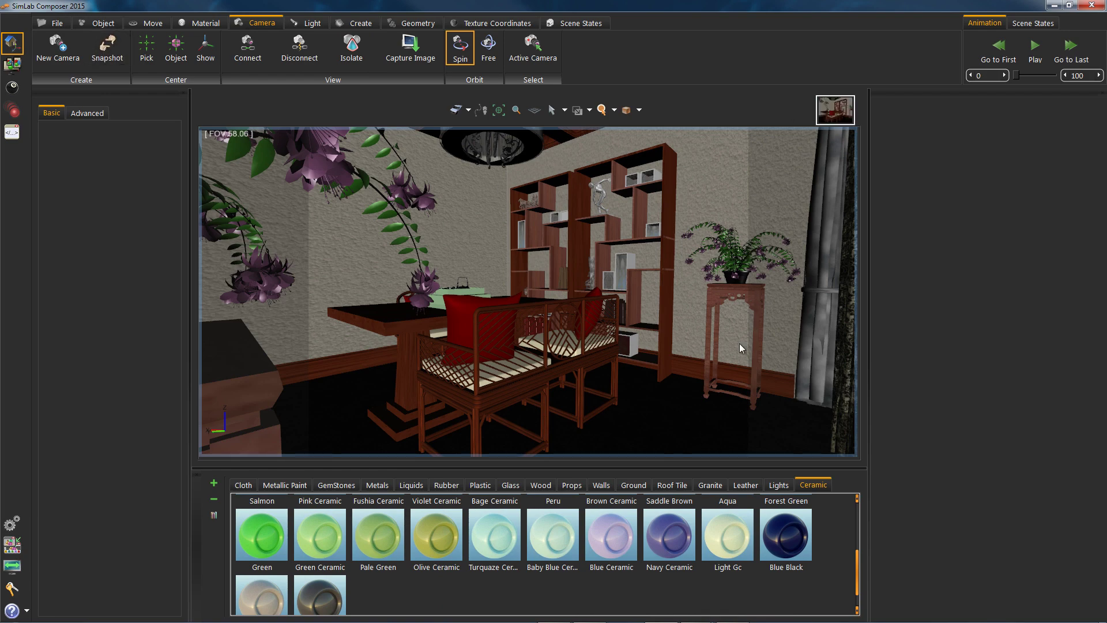
# - Orbit away and restore the snapshot to check it, then orbit out to a high exterior view
pyautogui.moveTo(739, 347); pyautogui.dragTo(633, 230)
pyautogui.click(834, 104)
pyautogui.moveTo(804, 178); pyautogui.dragTo(872, 135)
pyautogui.click(841, 111)
pyautogui.scroll(-10, 541, 261)
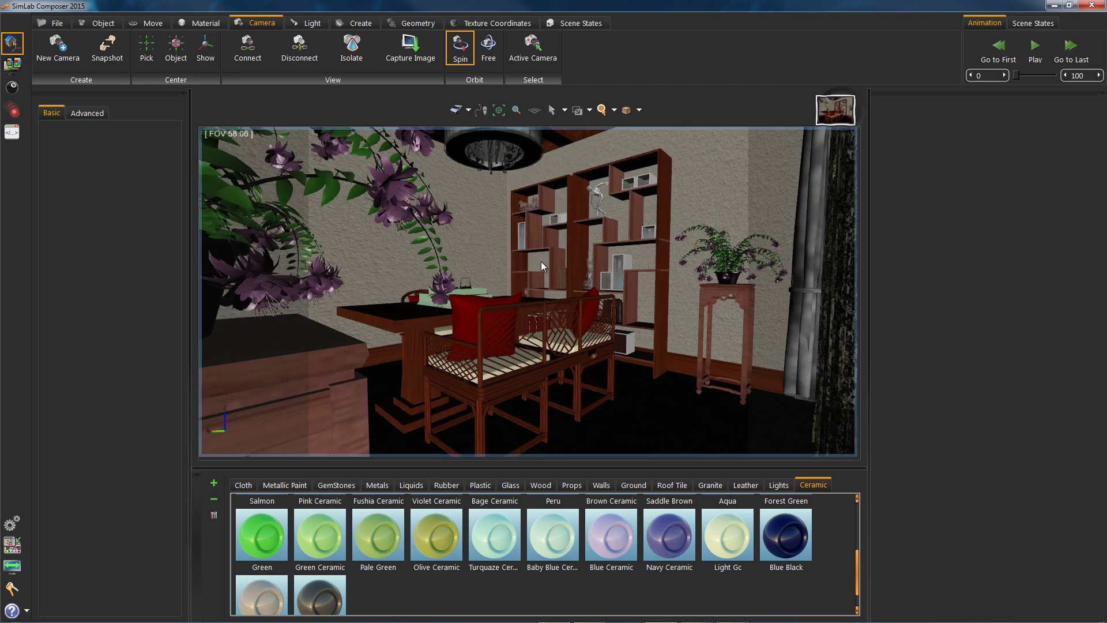
pyautogui.moveTo(554, 300); pyautogui.dragTo(650, 343)
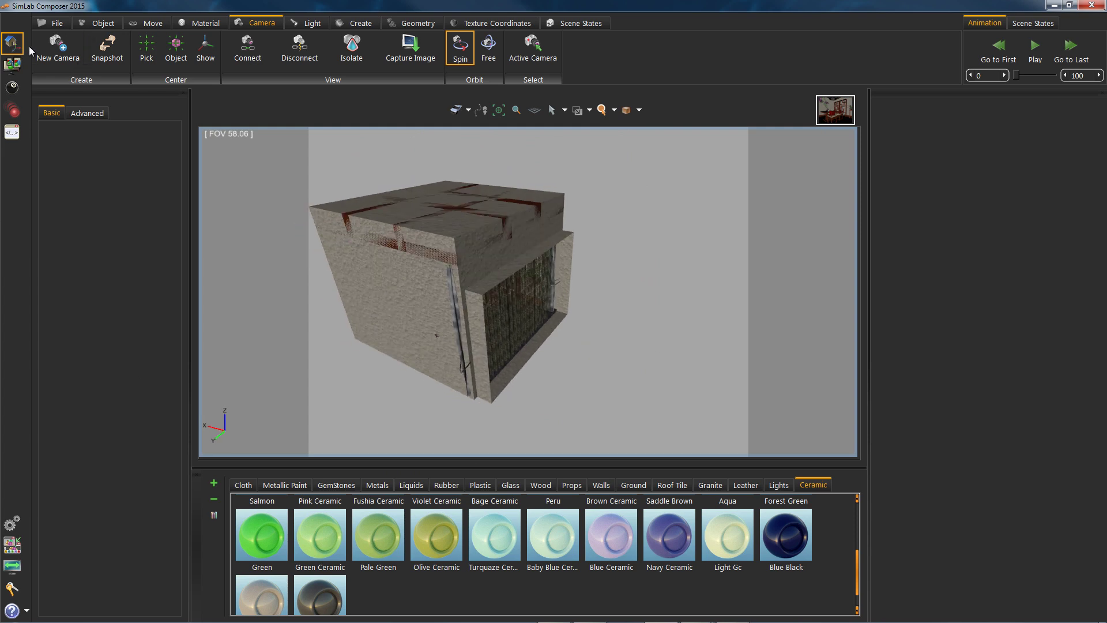
# - Enable sun lighting in the render environment with the Before Noon preset
pyautogui.click(13, 88)
pyautogui.click(126, 23)
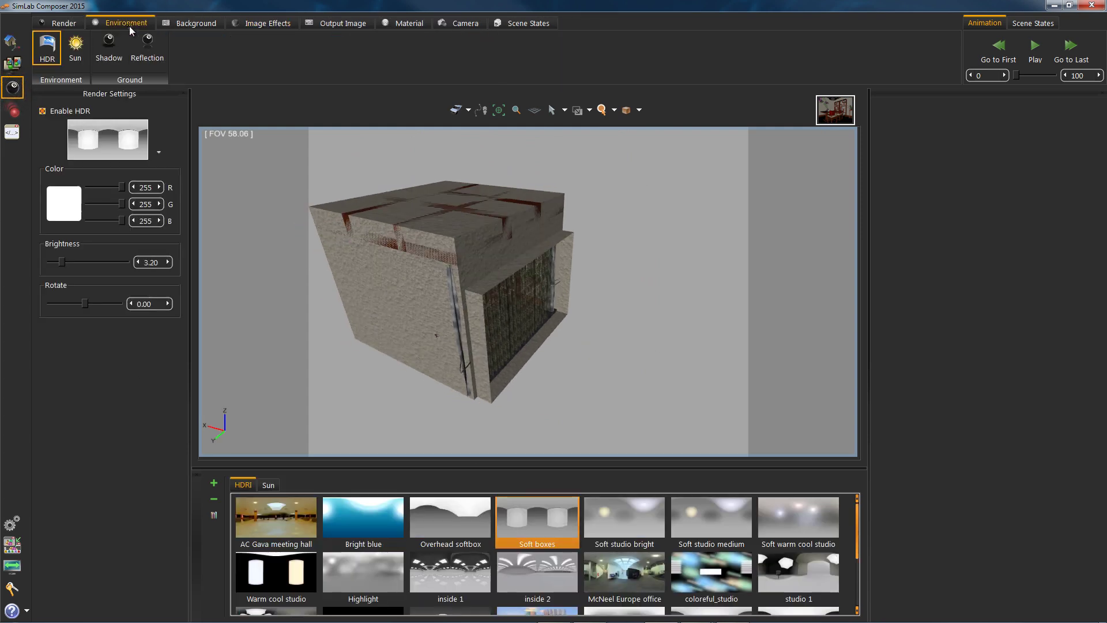
pyautogui.click(76, 46)
pyautogui.click(42, 111)
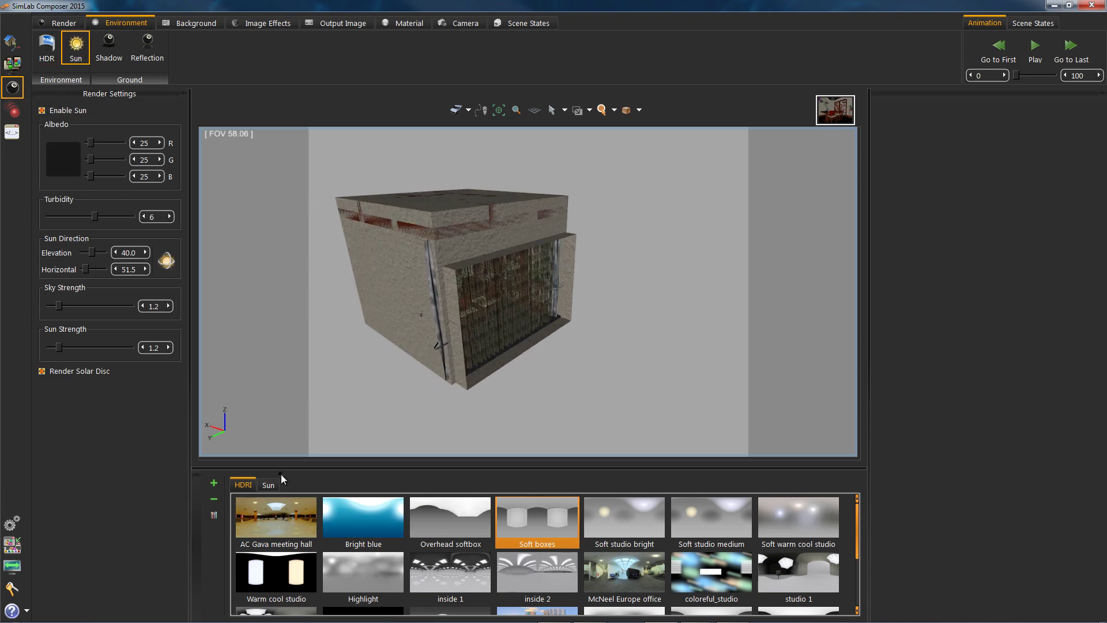
pyautogui.click(269, 485)
pyautogui.click(368, 517)
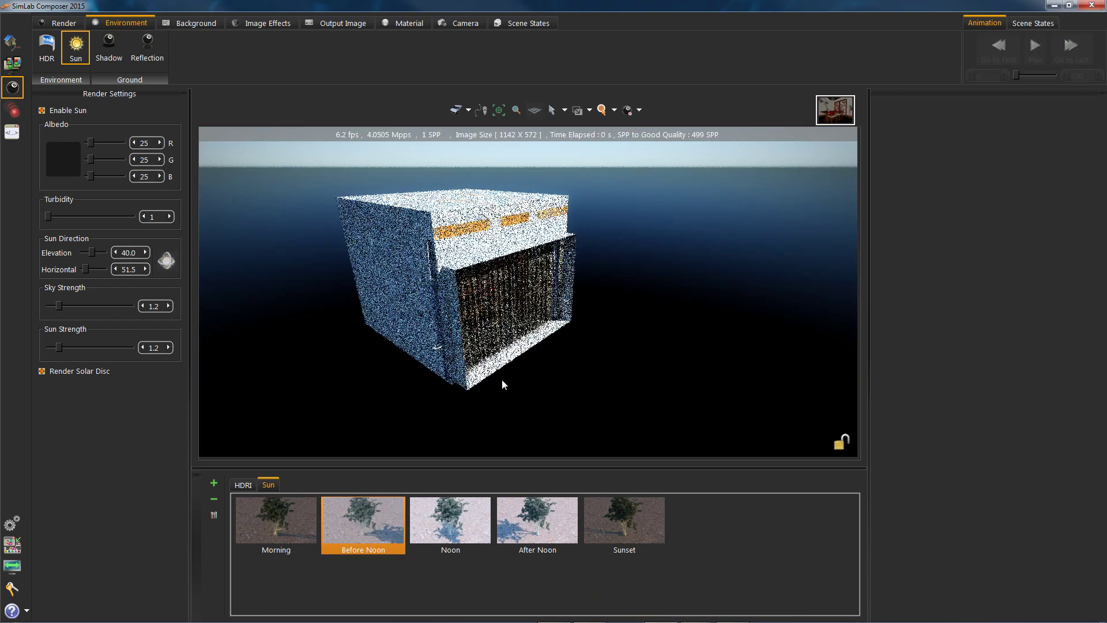
# - Orbit around the sun-lit box, restore the interior snapshot and look up at the ceiling lights
pyautogui.moveTo(376, 304)
pyautogui.mouseDown(button='middle')
pyautogui.moveTo(835, 317)
pyautogui.moveTo(899, 281)
pyautogui.mouseUp(button='middle')
pyautogui.moveTo(899, 281); pyautogui.dragTo(417, 312)
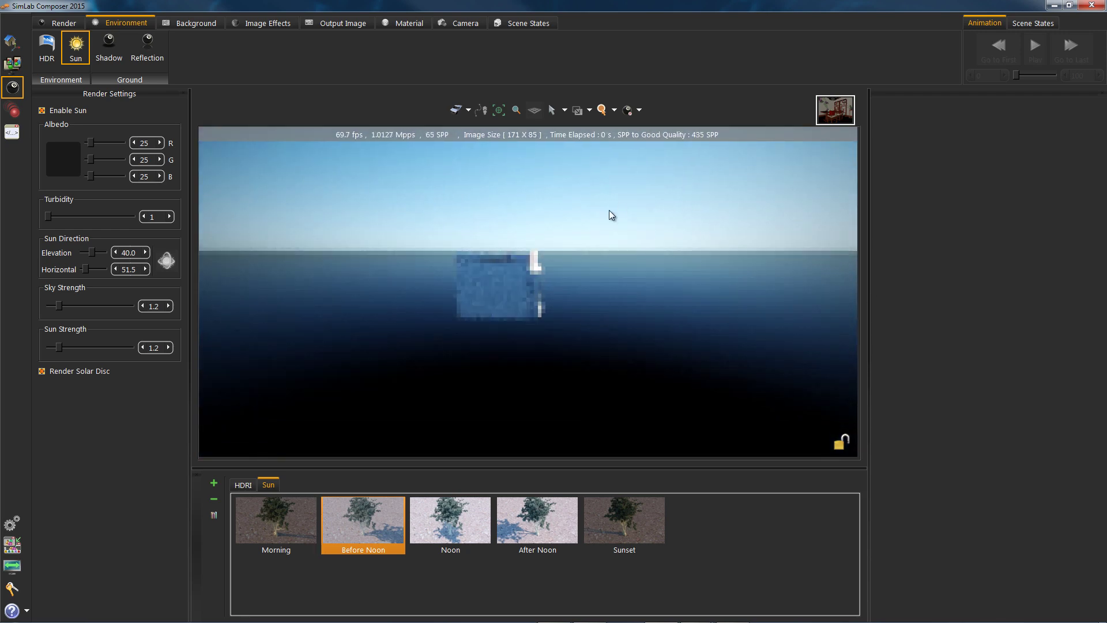
pyautogui.moveTo(500, 306); pyautogui.dragTo(470, 334)
pyautogui.moveTo(771, 209); pyautogui.dragTo(433, 237)
pyautogui.click(834, 115)
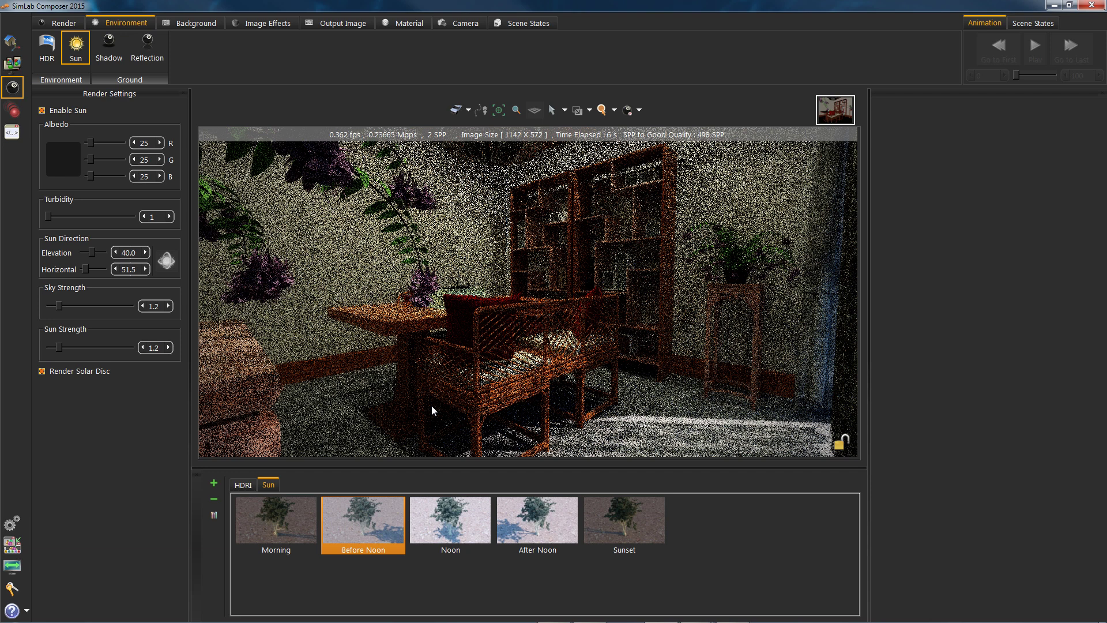
pyautogui.moveTo(432, 406); pyautogui.dragTo(562, 216)
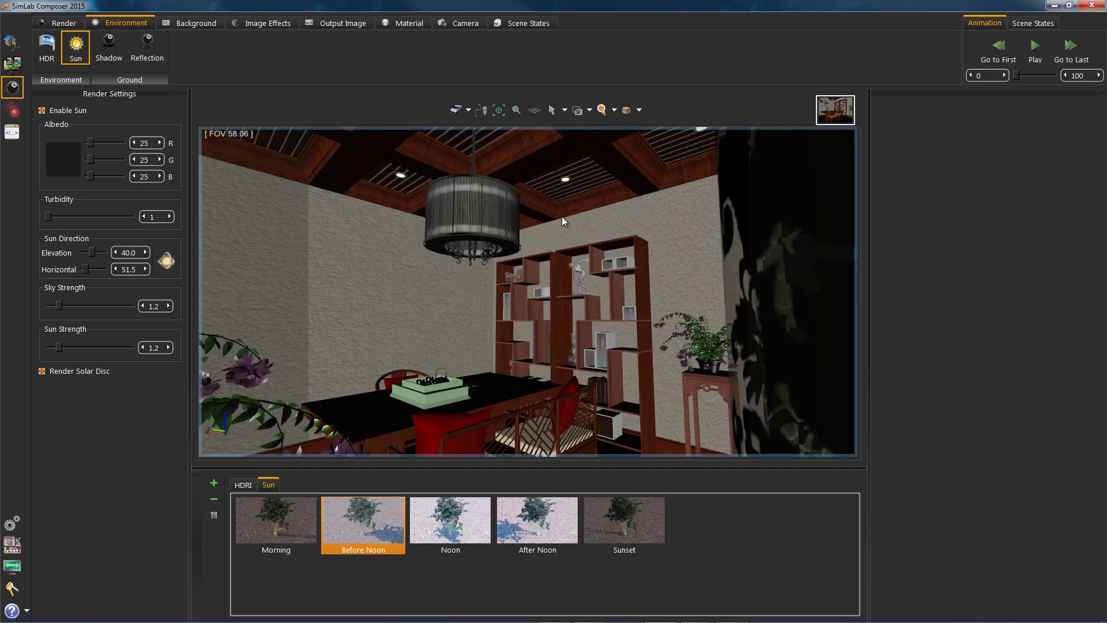
# - Lower the ceiling light emitter's strength from 35 to 5, then restore the dining-table snapshot
pyautogui.click(566, 183)
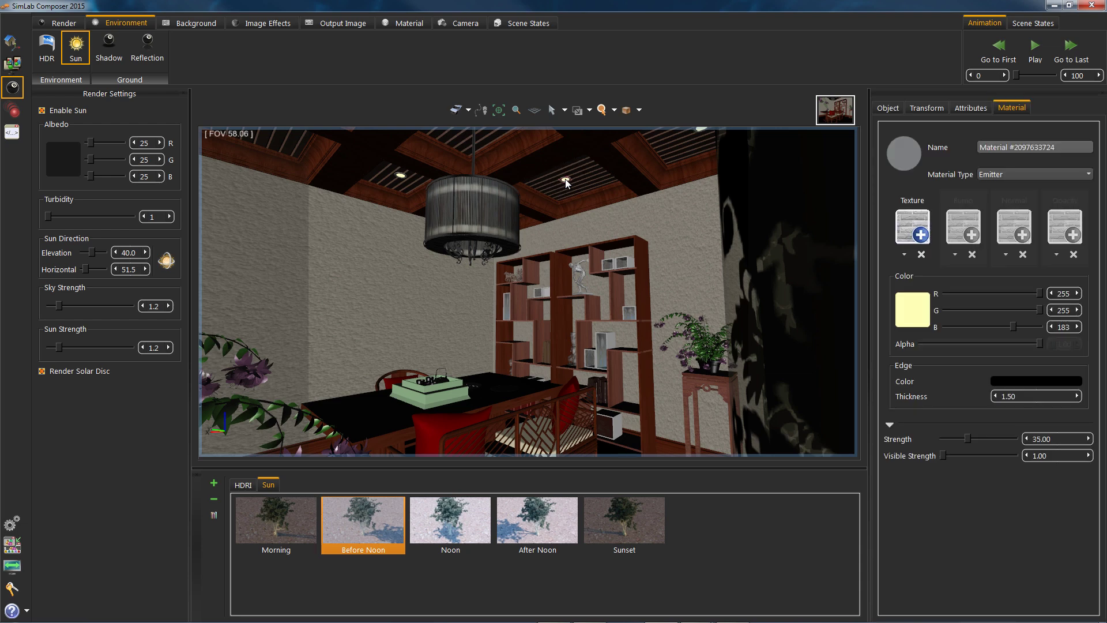
pyautogui.click(903, 309)
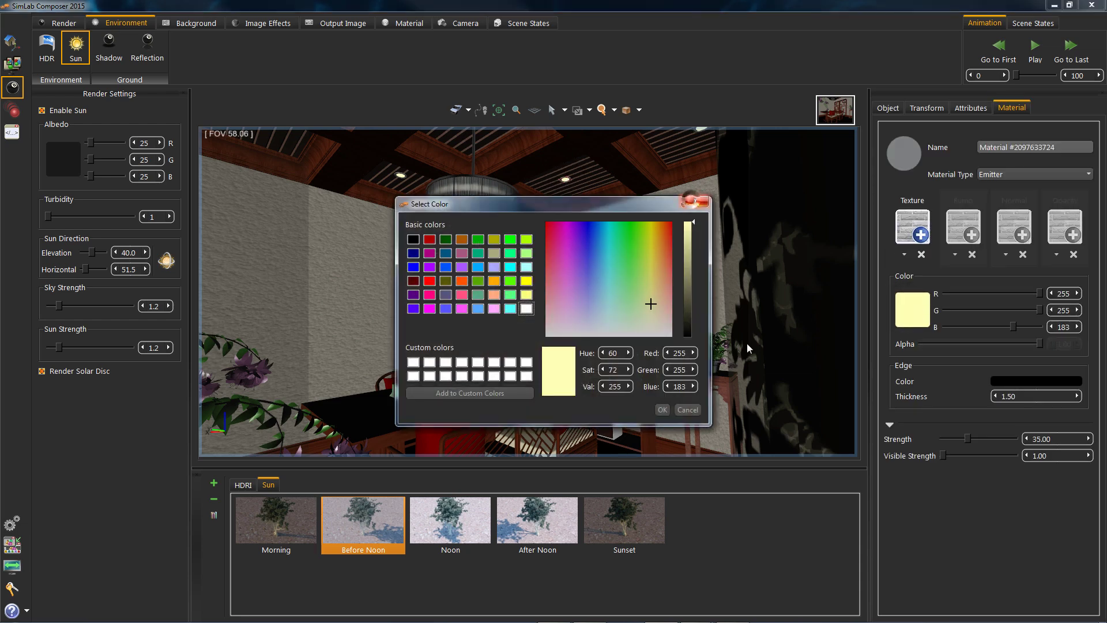
pyautogui.click(695, 201)
pyautogui.doubleClick(1062, 436)
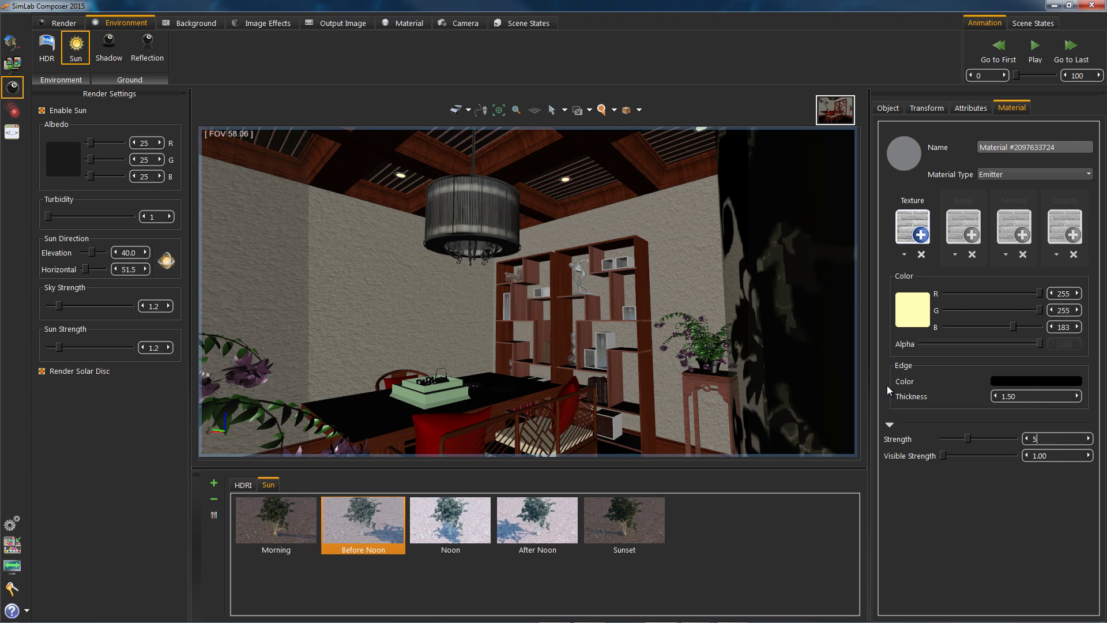
pyautogui.press('Delete')
pyautogui.click(834, 113)
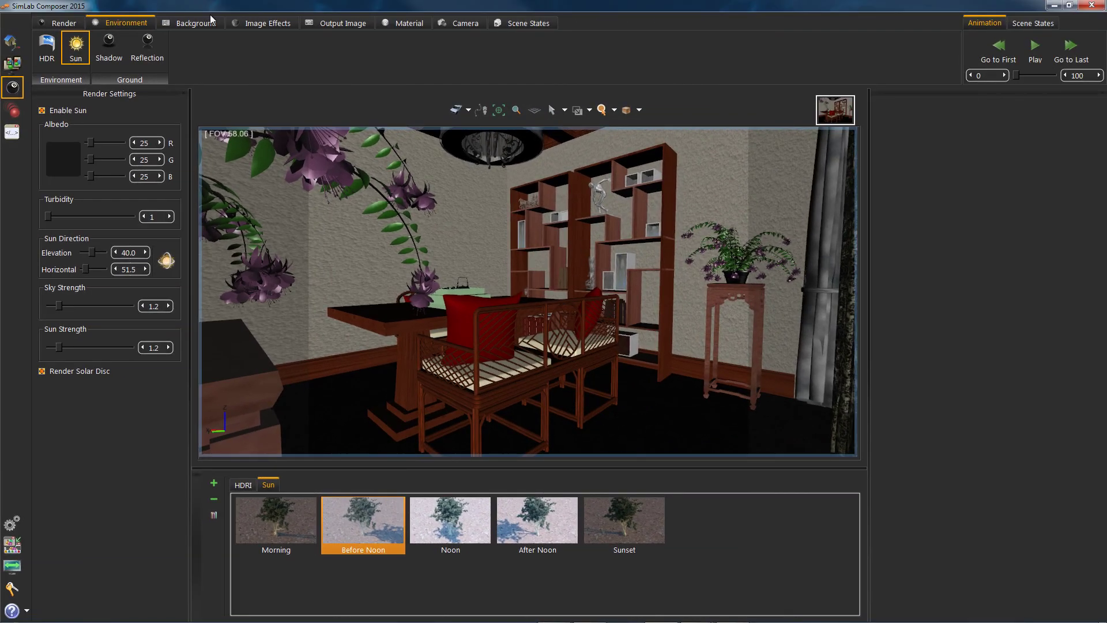
# - Create an active camera with depth of field focused on the red chair cushion (0.32)
pyautogui.click(456, 24)
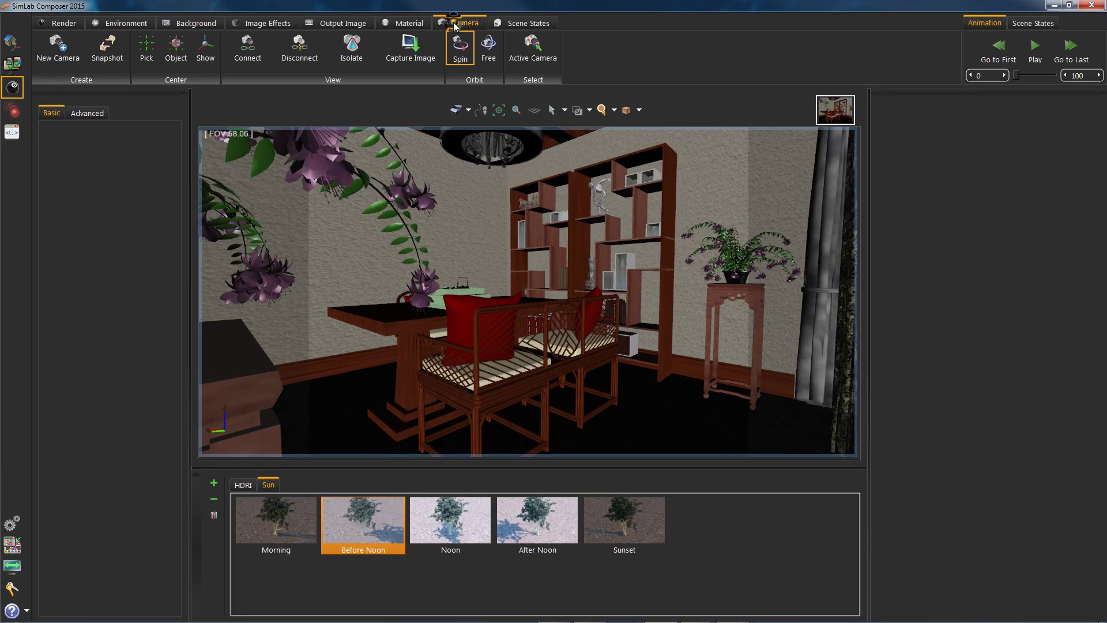
pyautogui.click(533, 47)
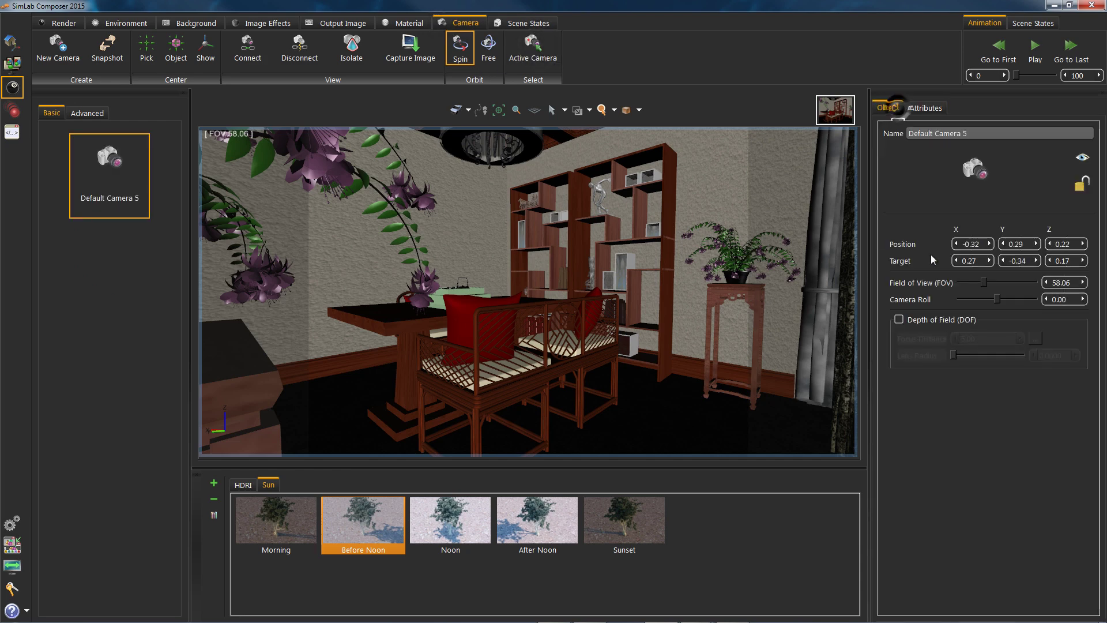
pyautogui.click(899, 319)
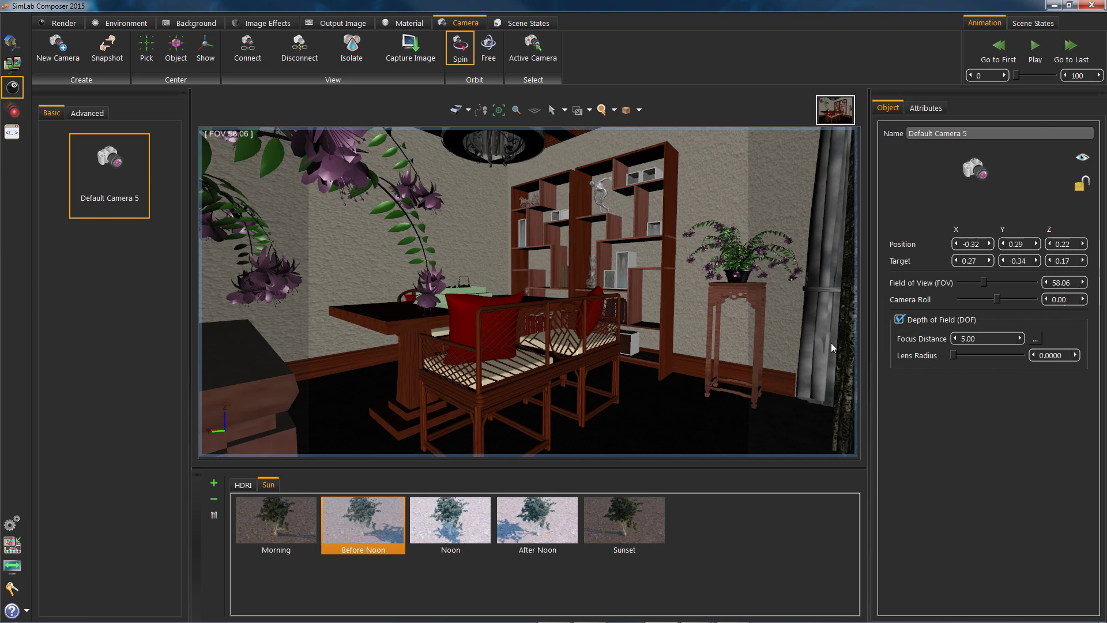
pyautogui.click(1036, 339)
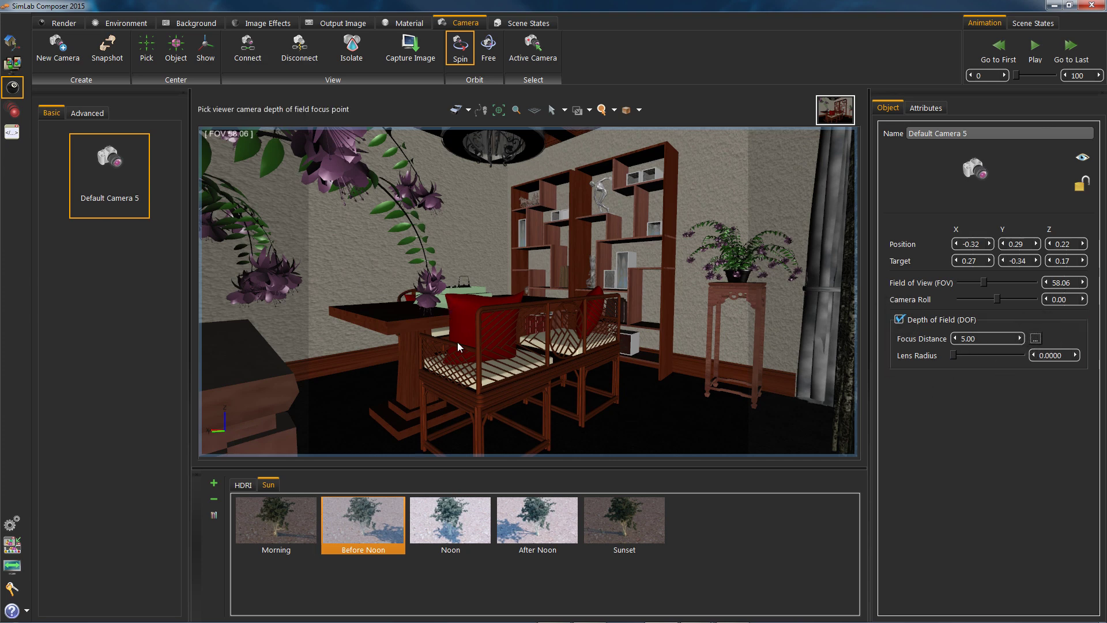
pyautogui.click(470, 329)
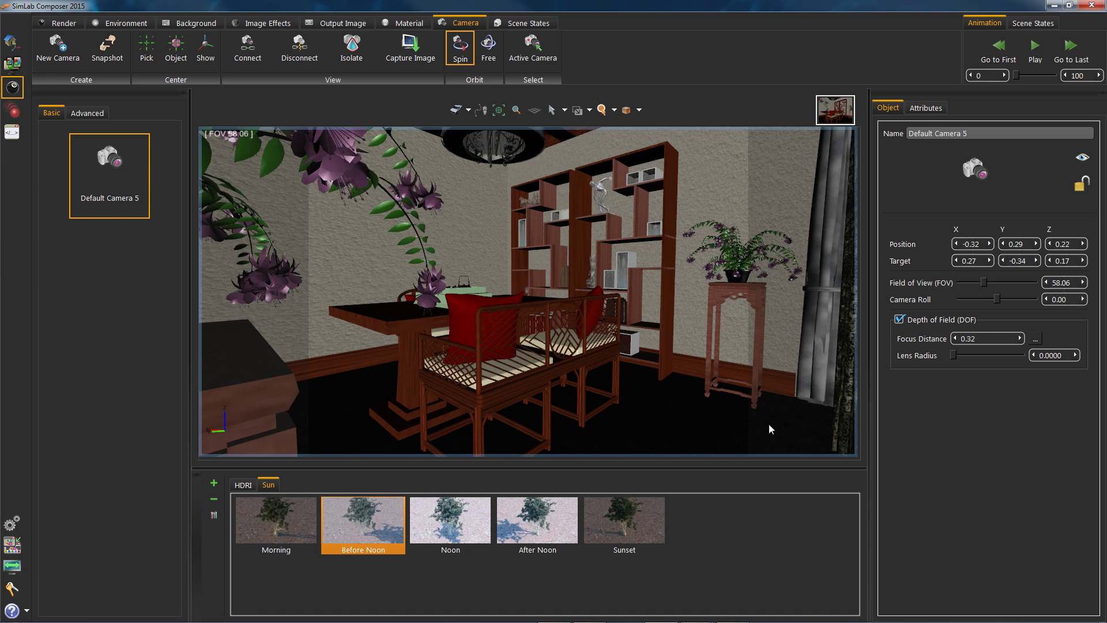
# - Set the camera's lens radius to 0.0005 and deselect the camera
pyautogui.click(1060, 356)
pyautogui.write('5')
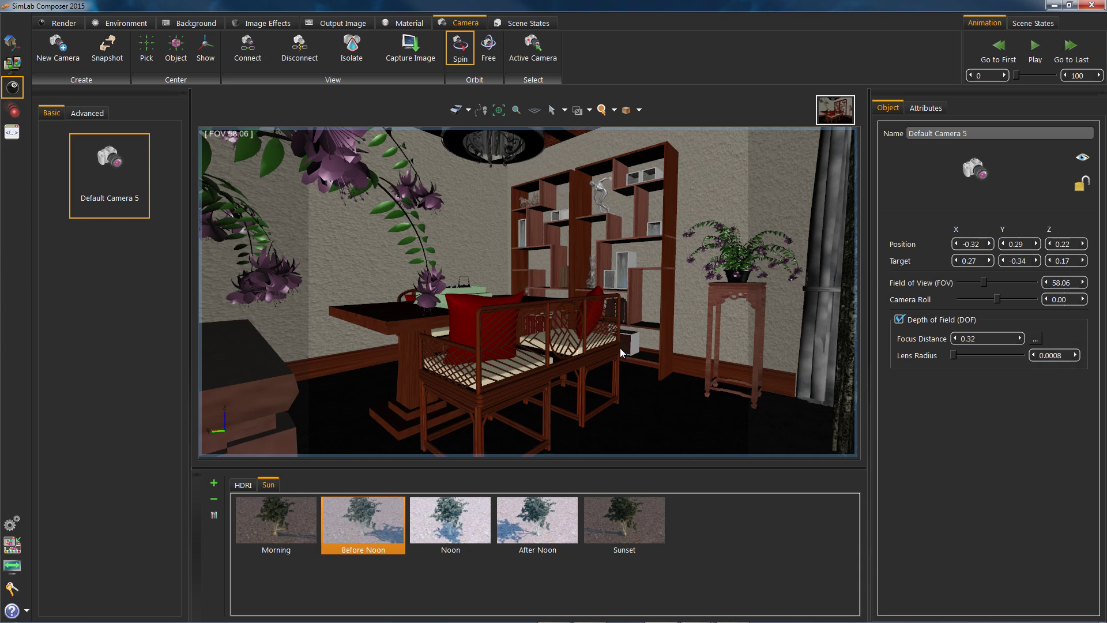
pyautogui.hotkey('ctrl', 'r')
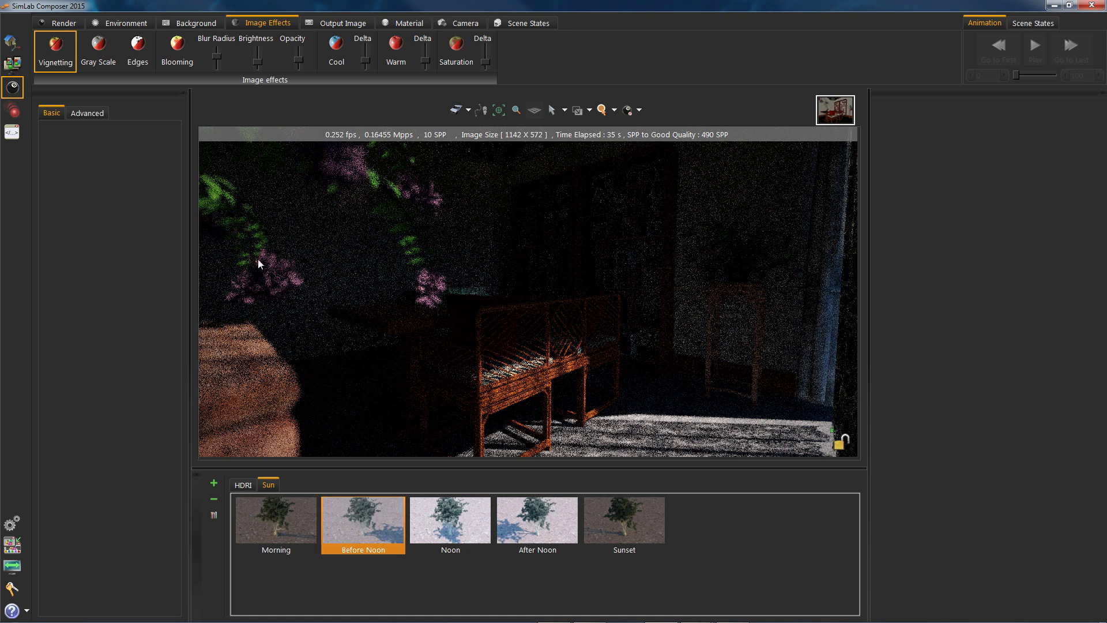
# - Switch off the Vignetting image effect
pyautogui.click(50, 49)
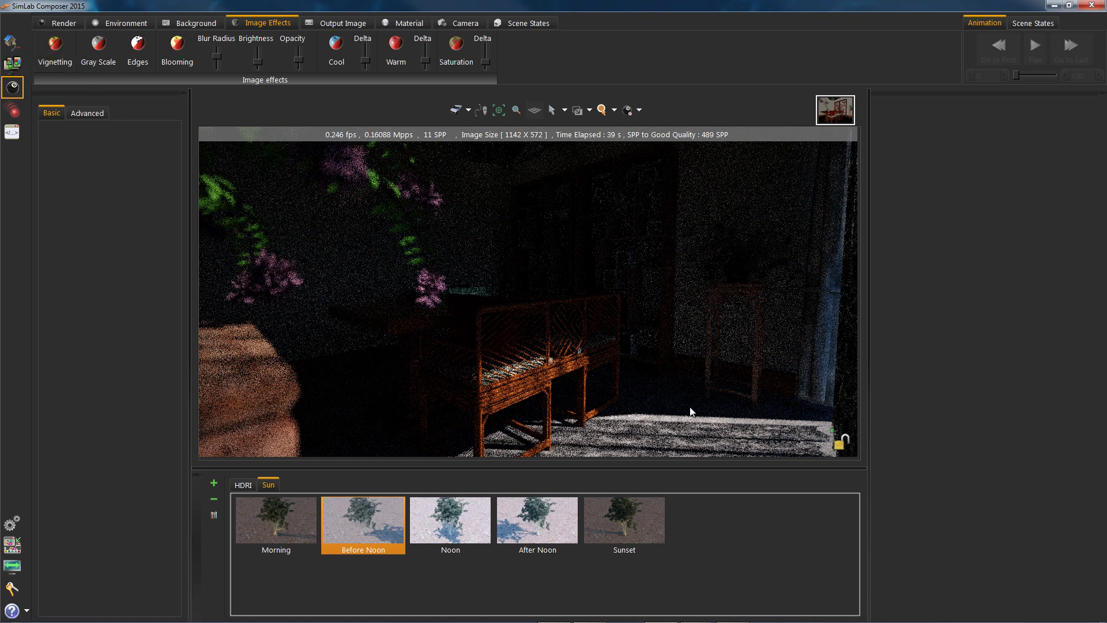